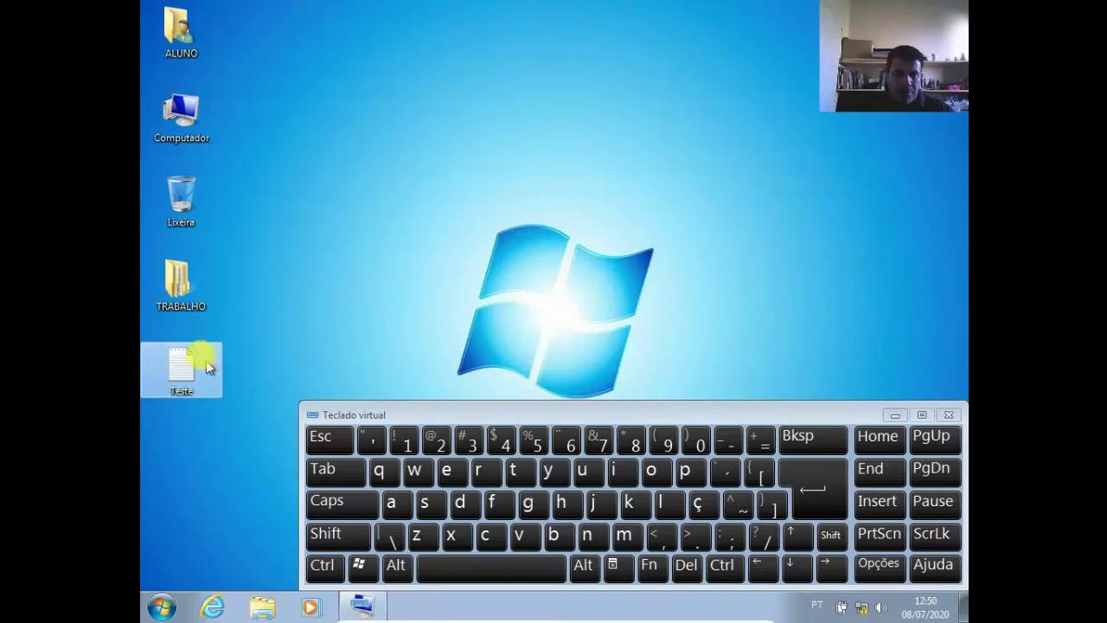
Check the contents of the desktop text file Teste and copy it into the DOCUMENTOS folder inside TRABALHO
{"action": "double_click", "coordinate": [182, 372]}
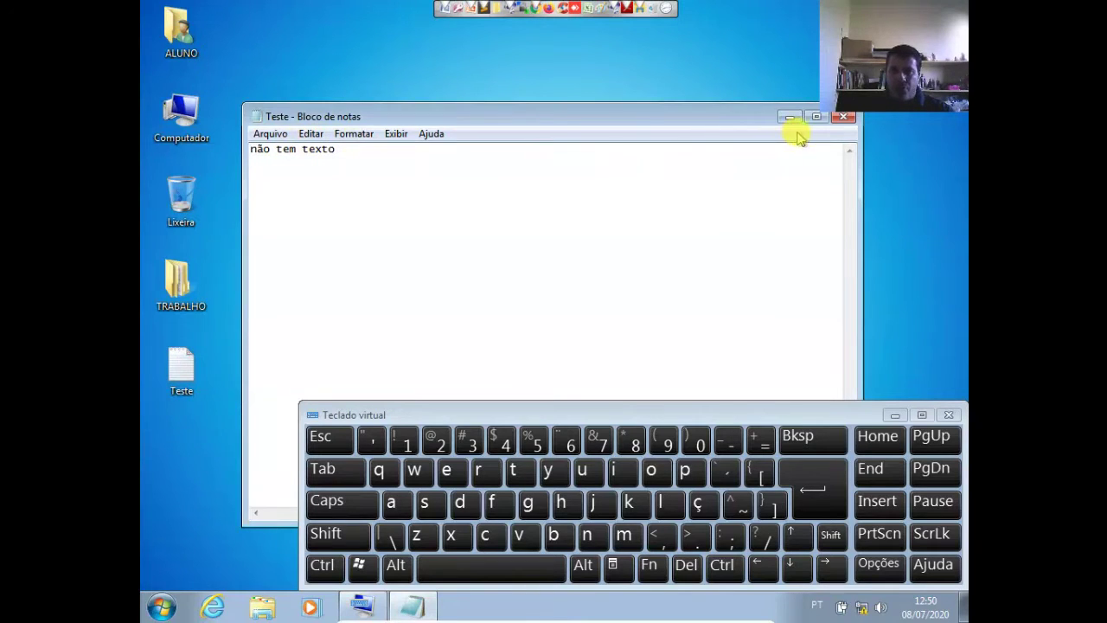
{"action": "left_click", "coordinate": [847, 122]}
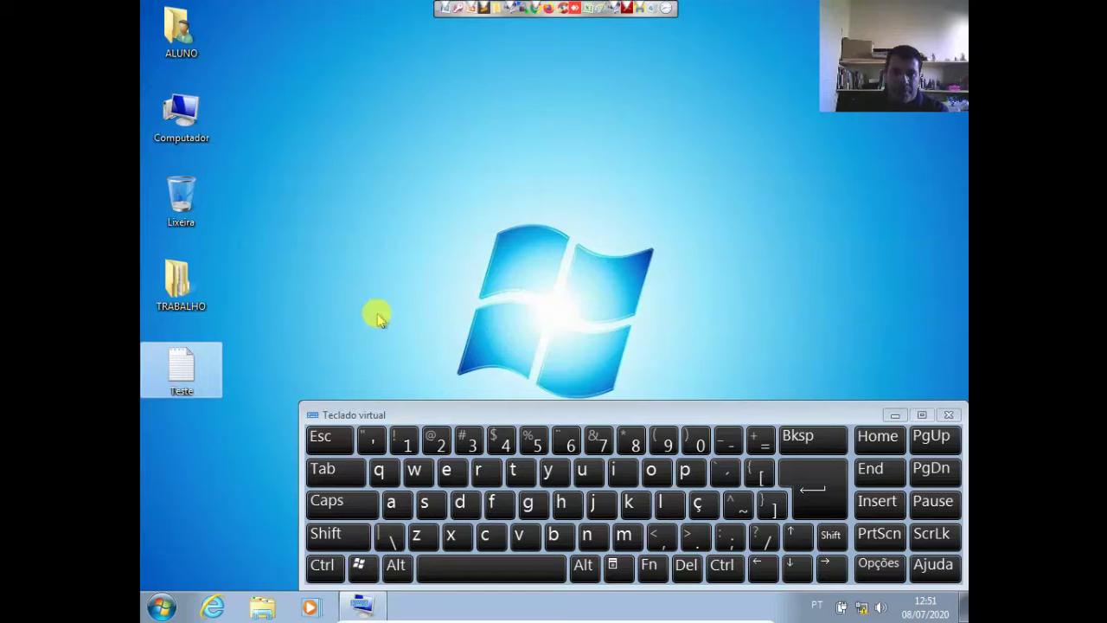
{"action": "right_click", "coordinate": [184, 372]}
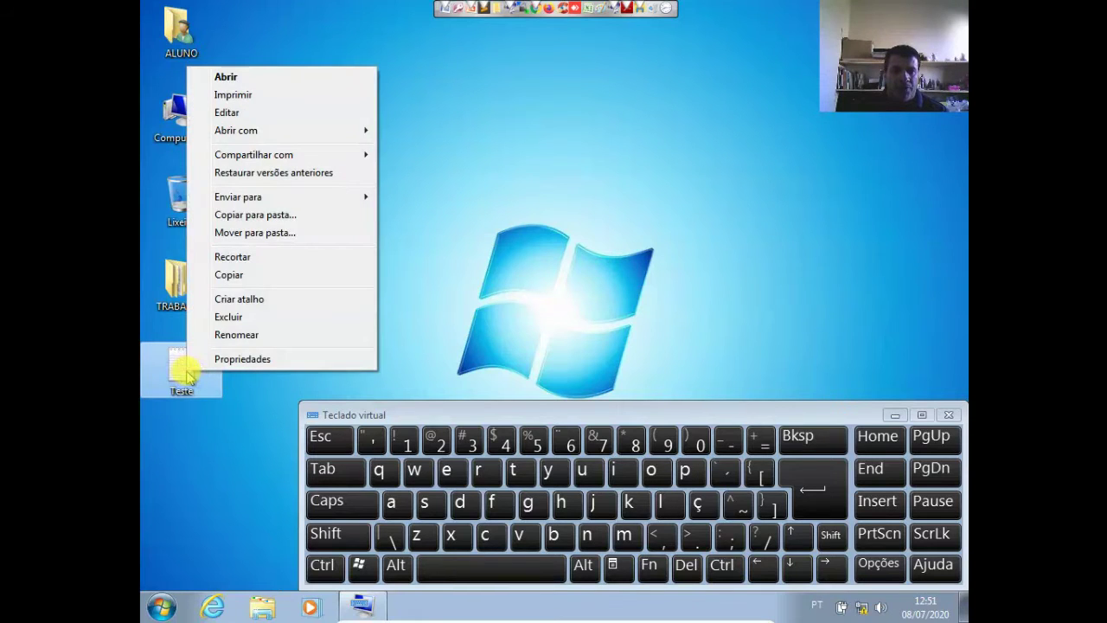
{"action": "left_click", "coordinate": [240, 272]}
{"action": "double_click", "coordinate": [179, 282]}
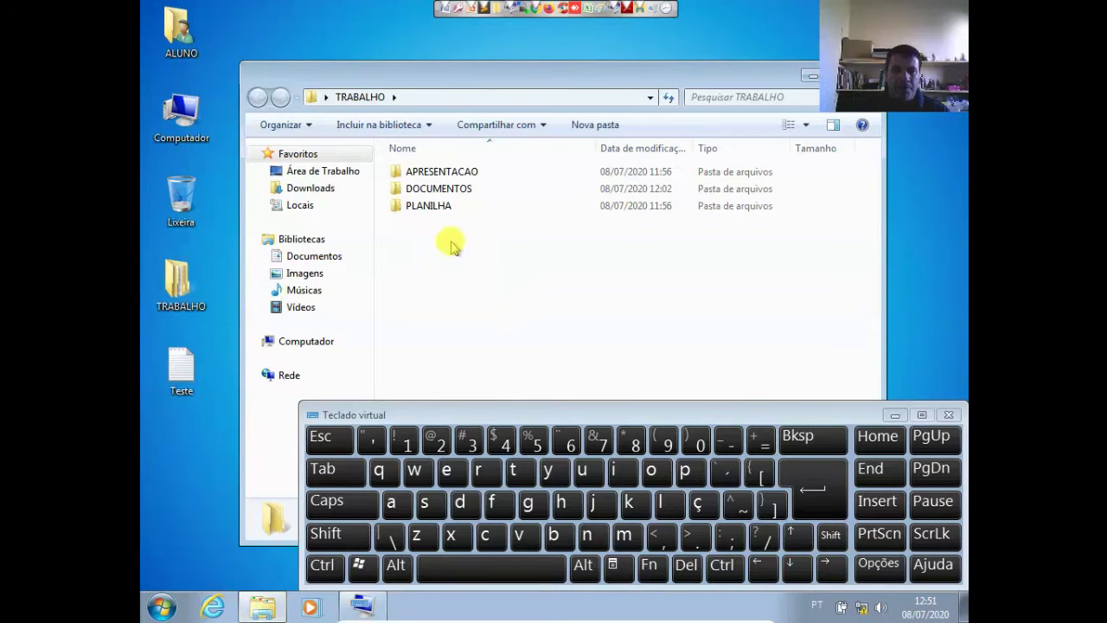
{"action": "left_click", "coordinate": [435, 189]}
{"action": "left_click", "coordinate": [434, 190]}
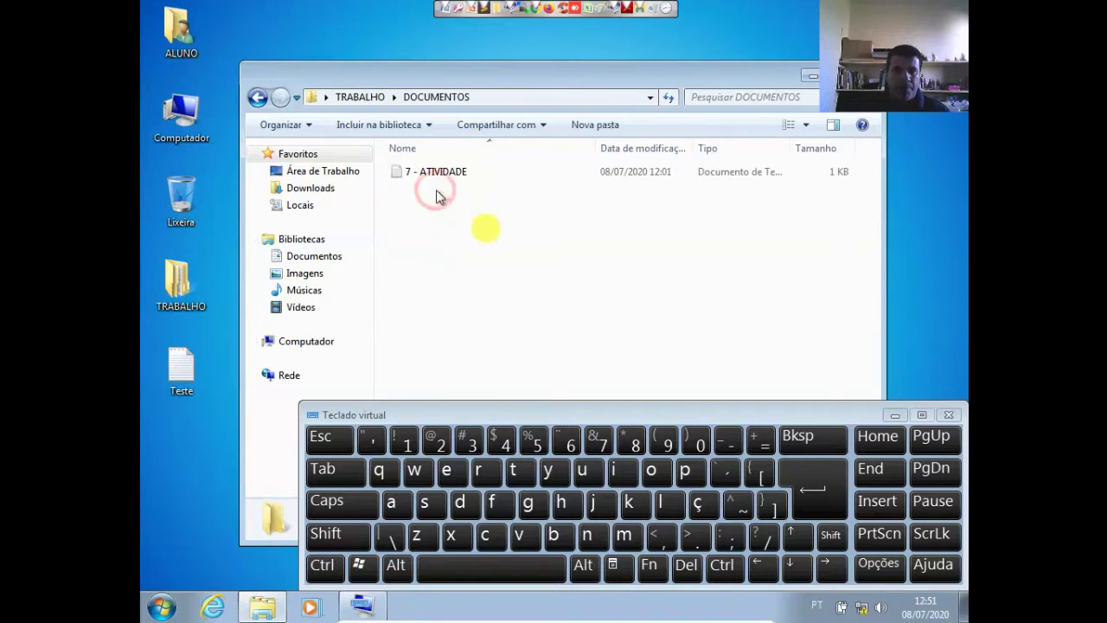
{"action": "right_click", "coordinate": [474, 249]}
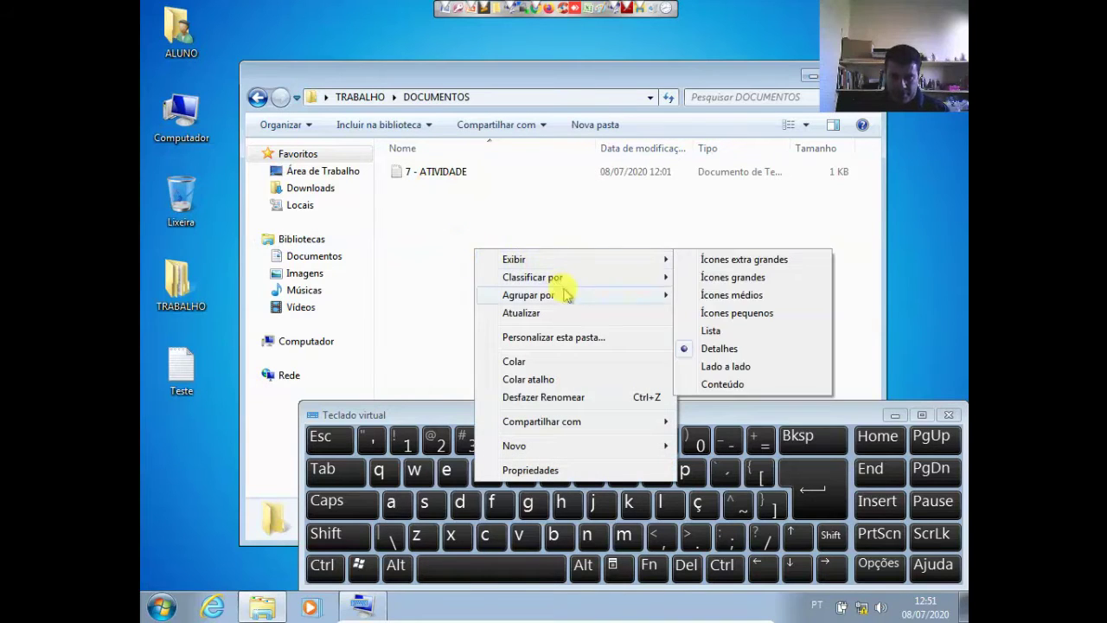
{"action": "left_click", "coordinate": [564, 363]}
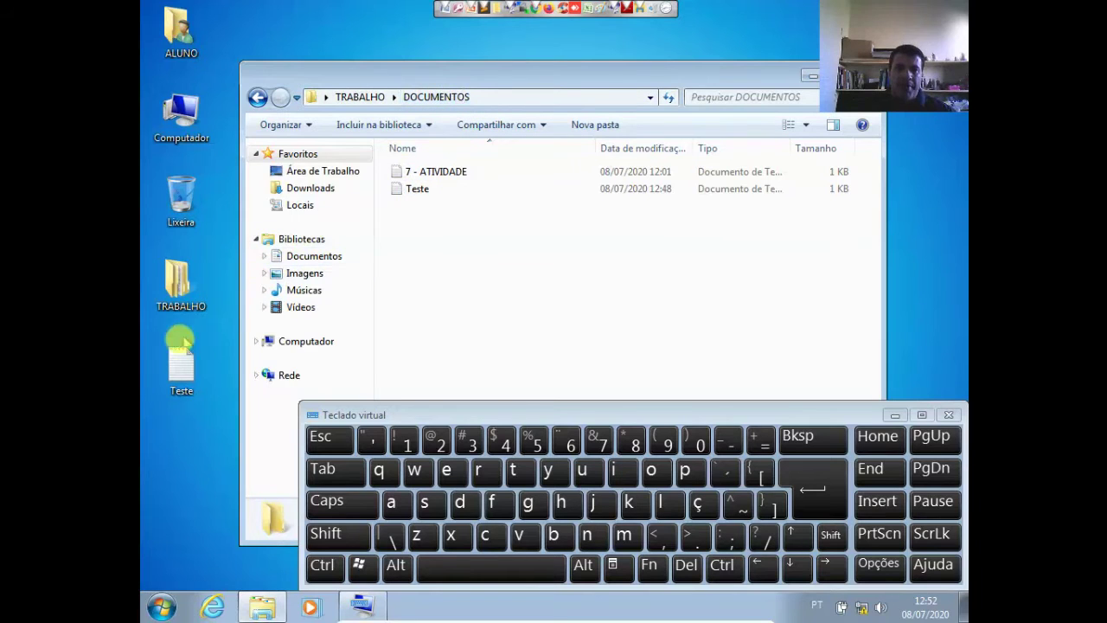
Add the line "teste" below the existing text of the Teste copy in DOCUMENTOS, saving the change and closing the document
{"action": "left_click", "coordinate": [212, 372]}
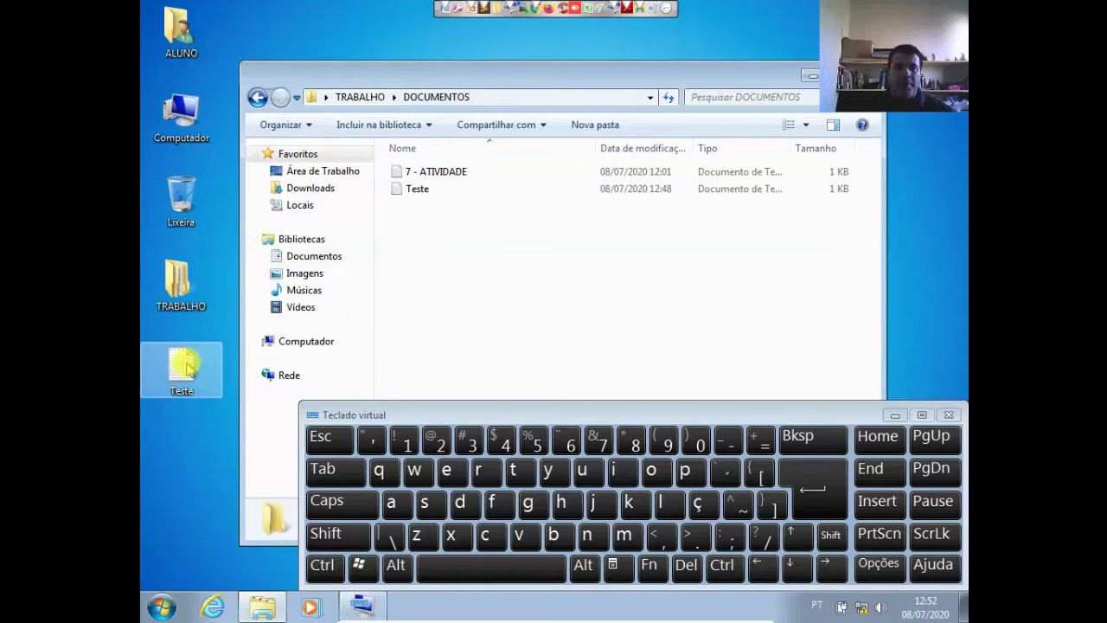
{"action": "left_click", "coordinate": [422, 195]}
{"action": "double_click", "coordinate": [423, 192]}
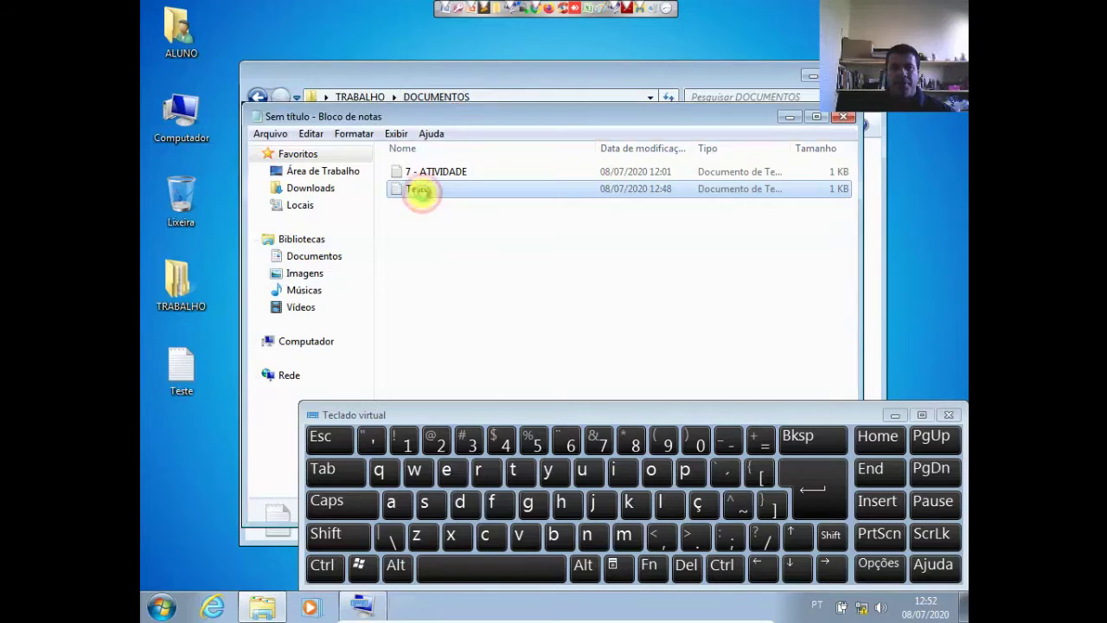
{"action": "left_click", "coordinate": [386, 157]}
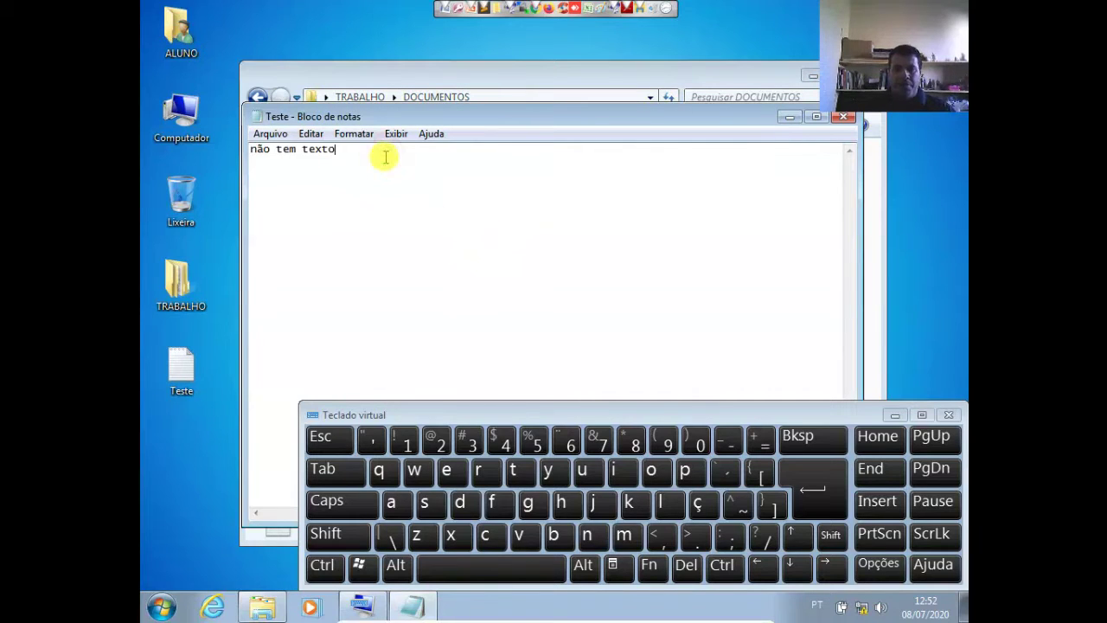
{"action": "type", "text": "teste"}
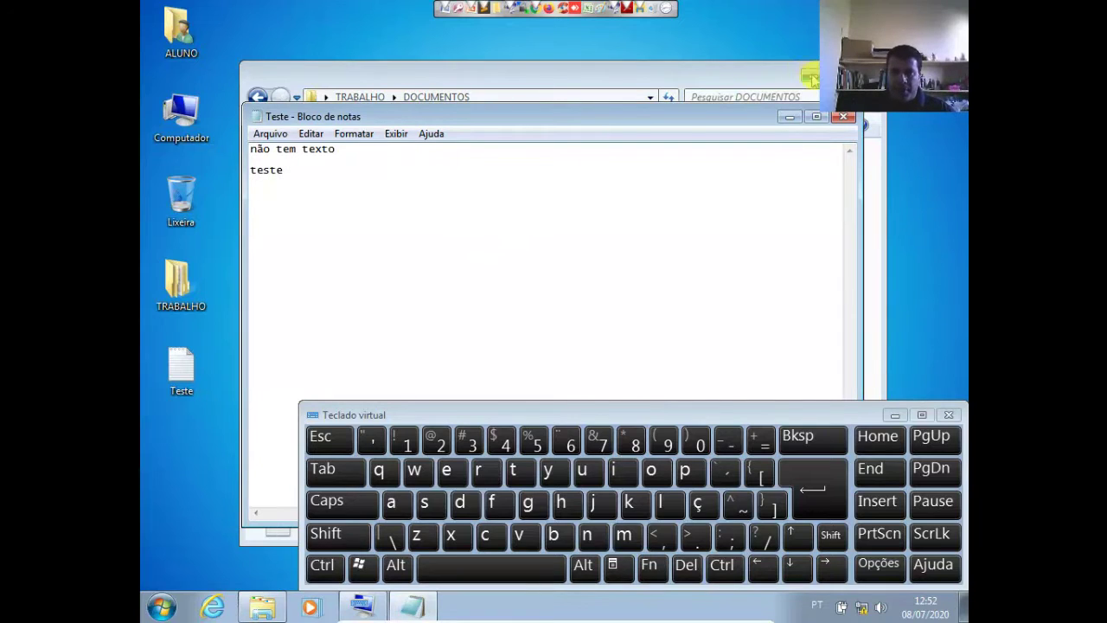
{"action": "left_click", "coordinate": [843, 116]}
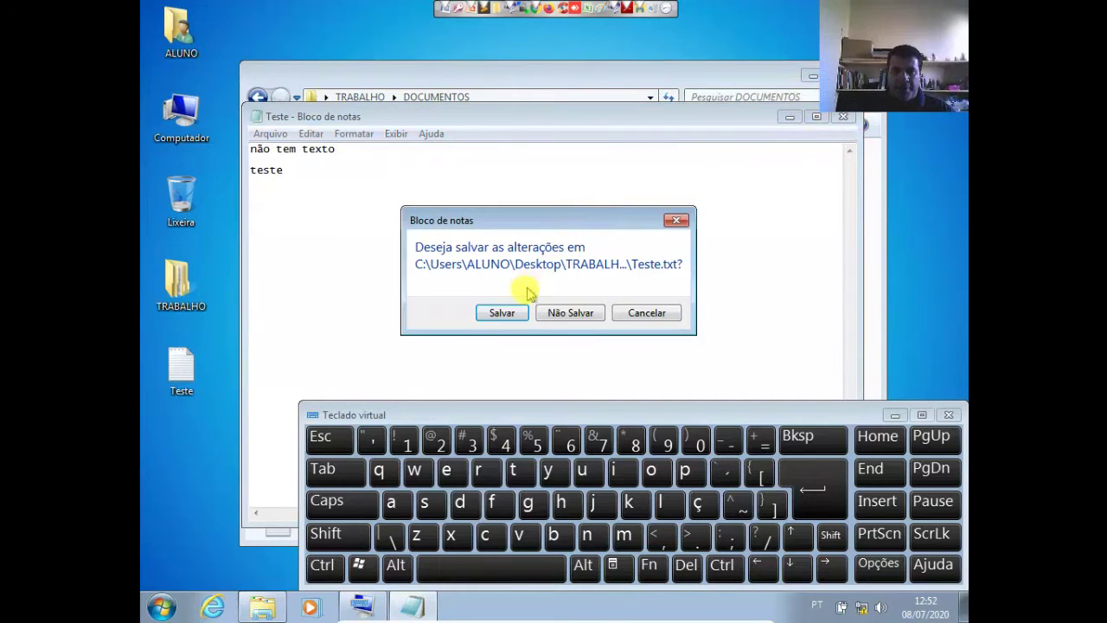
{"action": "left_click", "coordinate": [505, 313]}
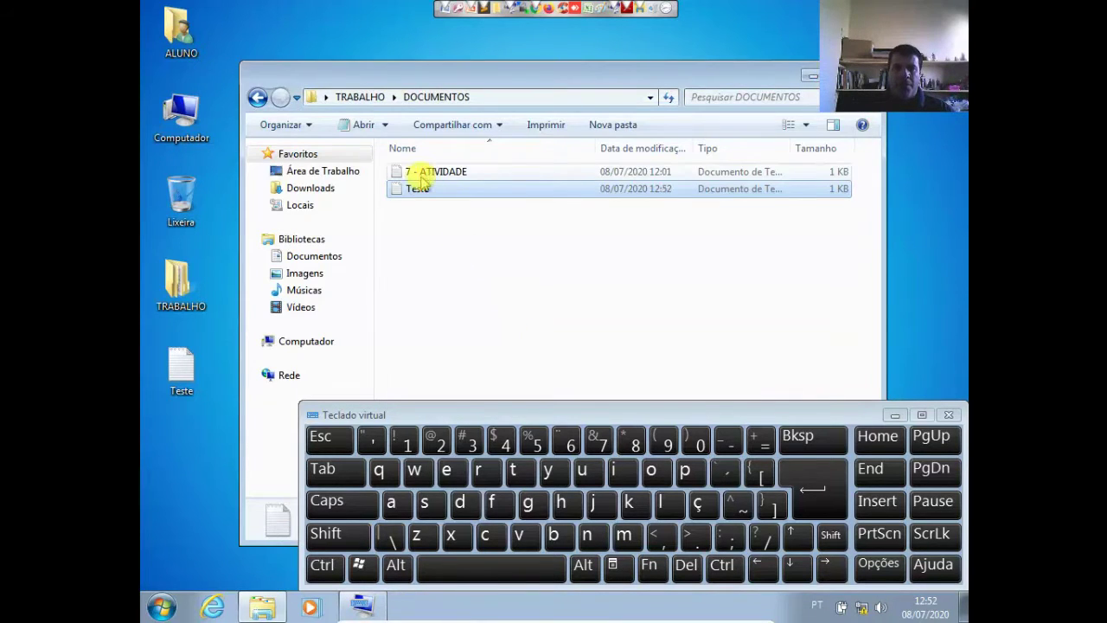
Open the original Teste file on the desktop to compare its text with the edited copy, and close it
{"action": "double_click", "coordinate": [181, 371]}
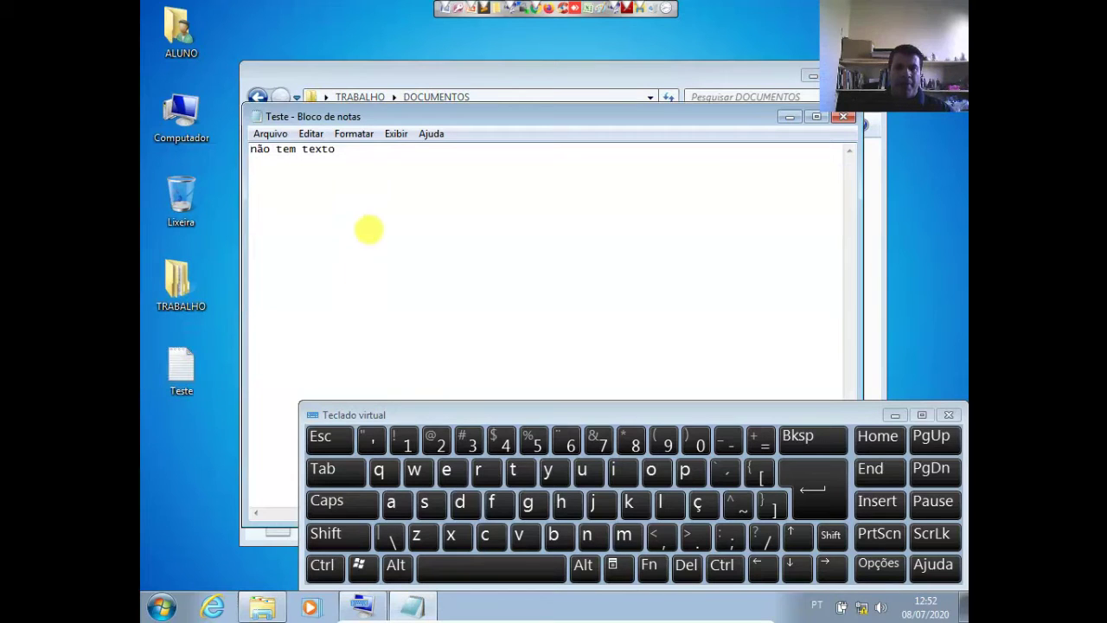
{"action": "left_click", "coordinate": [343, 149]}
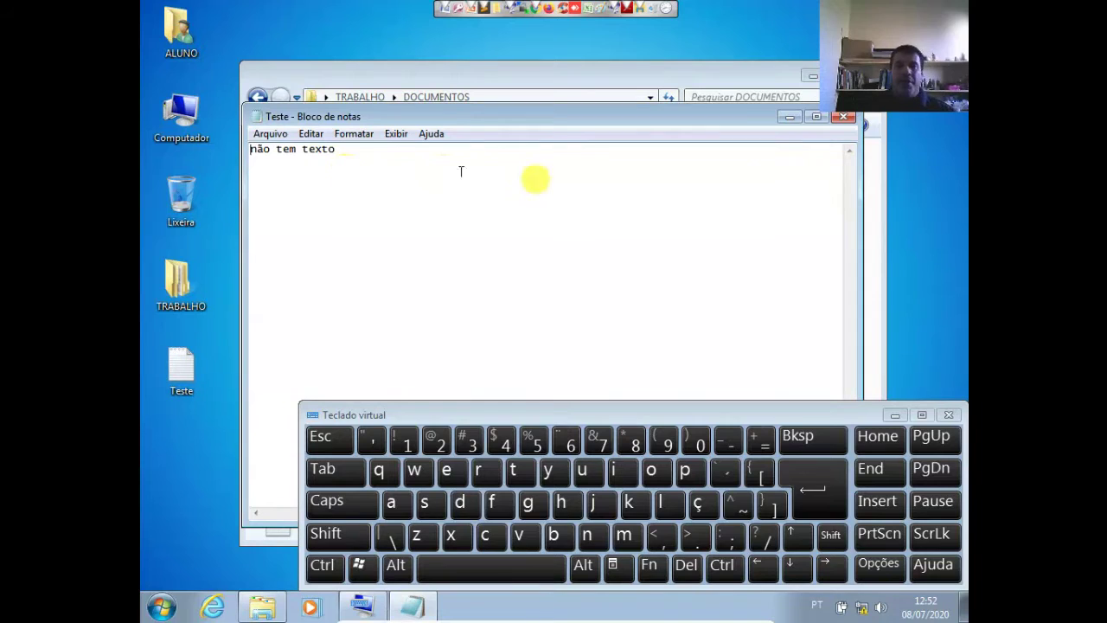
{"action": "left_click", "coordinate": [844, 118]}
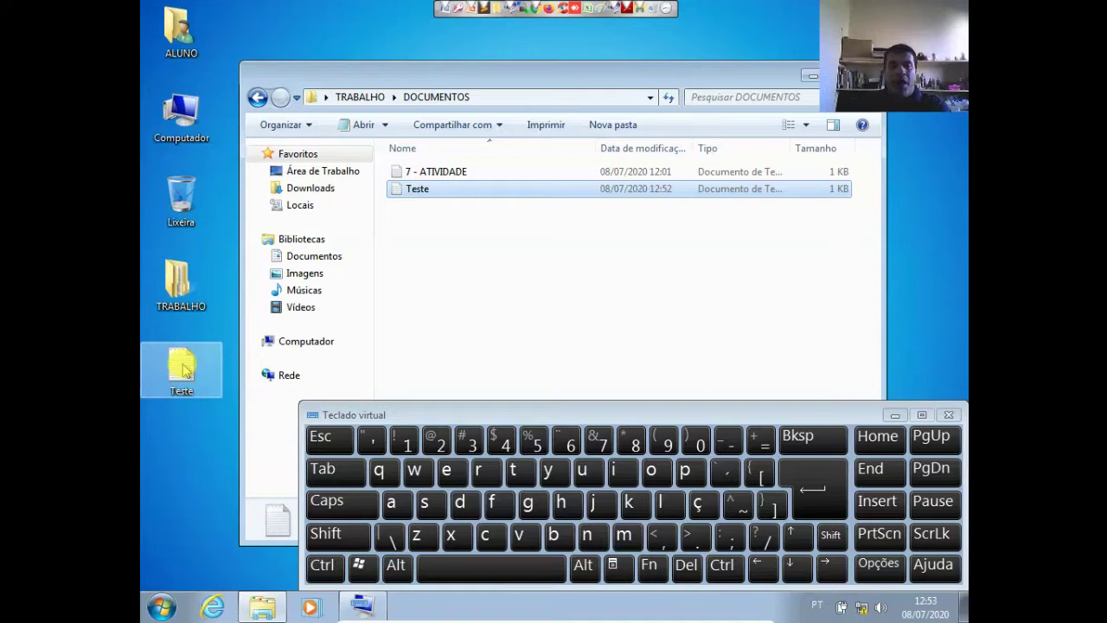
{"action": "right_click", "coordinate": [458, 227]}
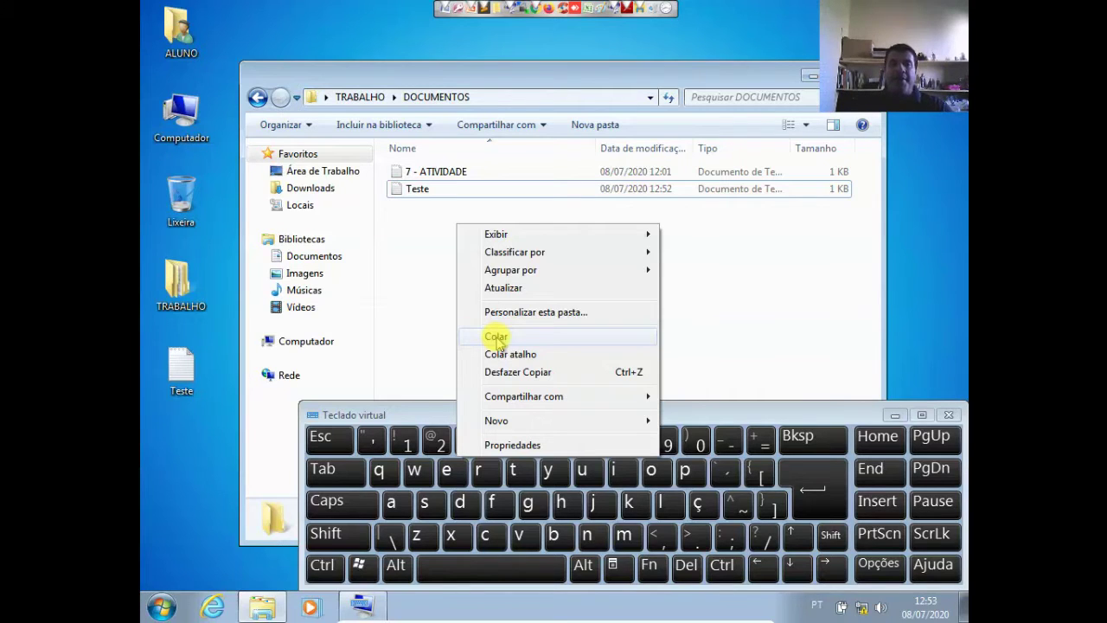
{"action": "left_click", "coordinate": [182, 412]}
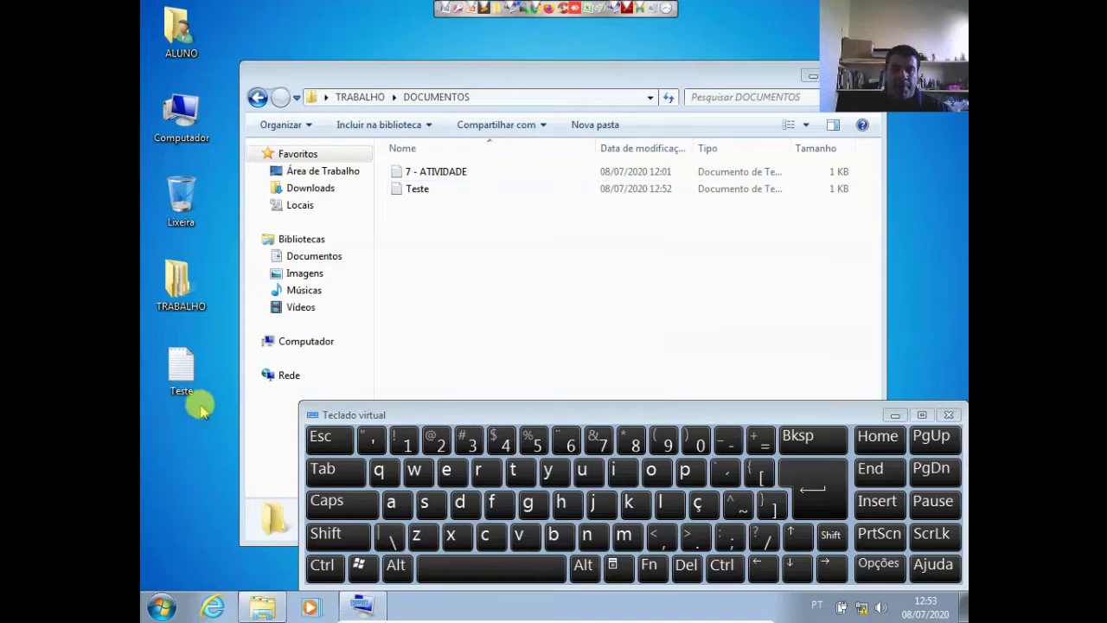
{"action": "left_click", "coordinate": [183, 376]}
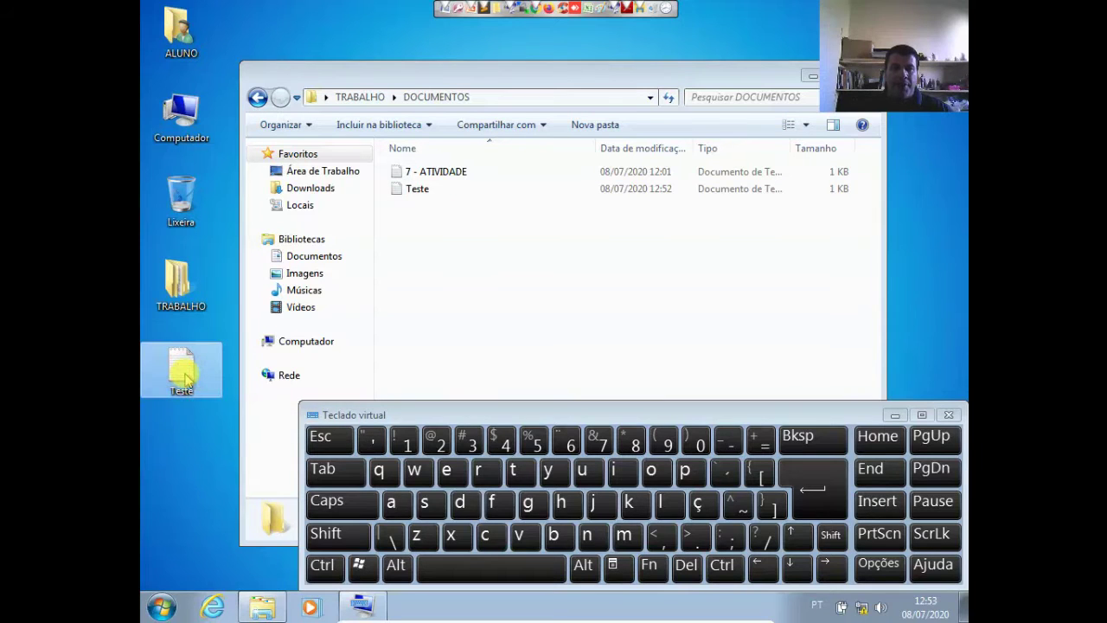
Delete the Teste copy from the DOCUMENTOS folder and empty the Recycle Bin
{"action": "left_click", "coordinate": [432, 189]}
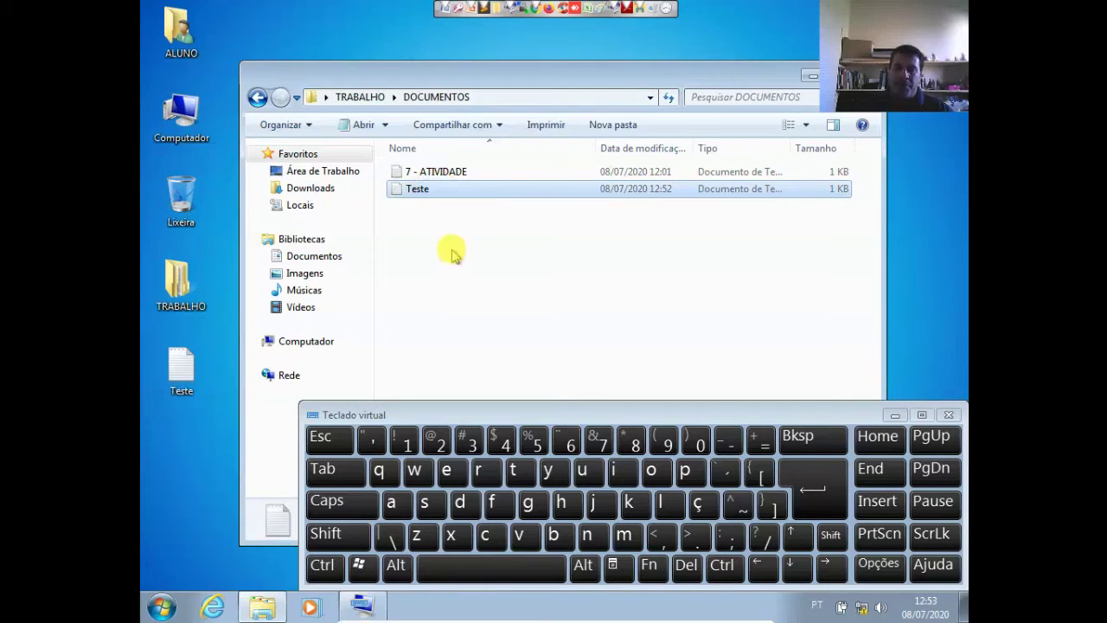
{"action": "key", "text": "Delete"}
{"action": "key", "text": "Return"}
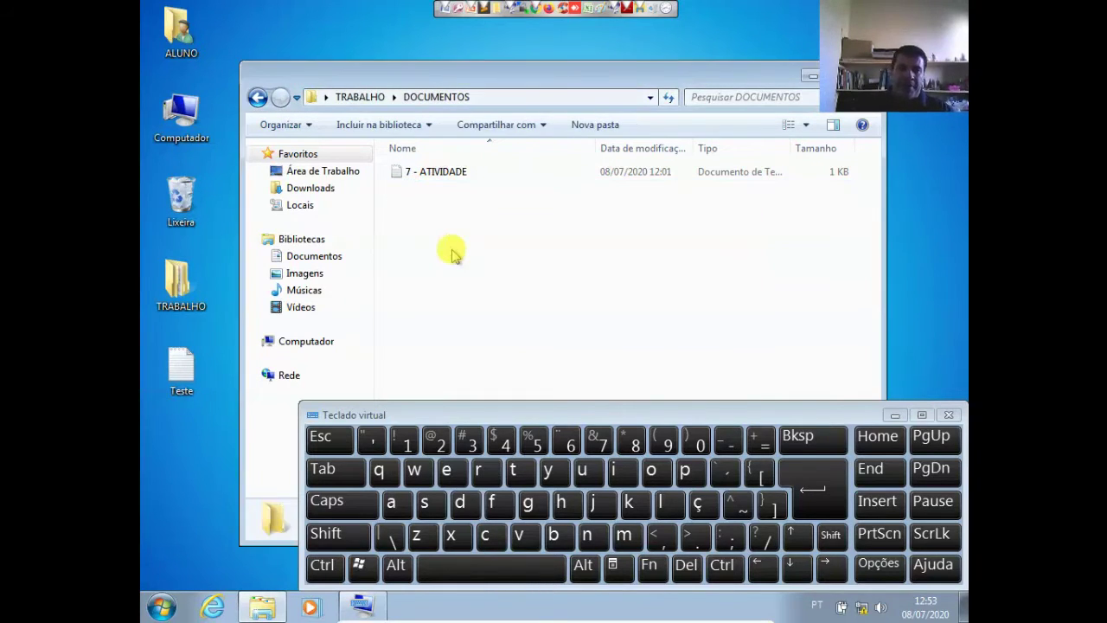
{"action": "right_click", "coordinate": [183, 201]}
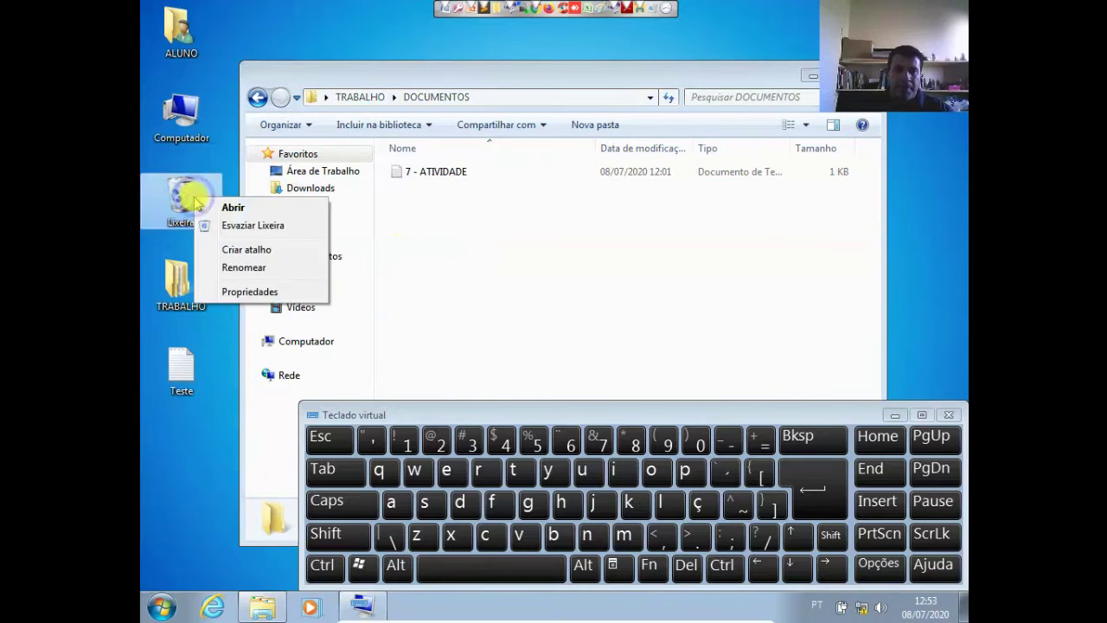
{"action": "left_click", "coordinate": [257, 225]}
{"action": "left_click", "coordinate": [615, 368]}
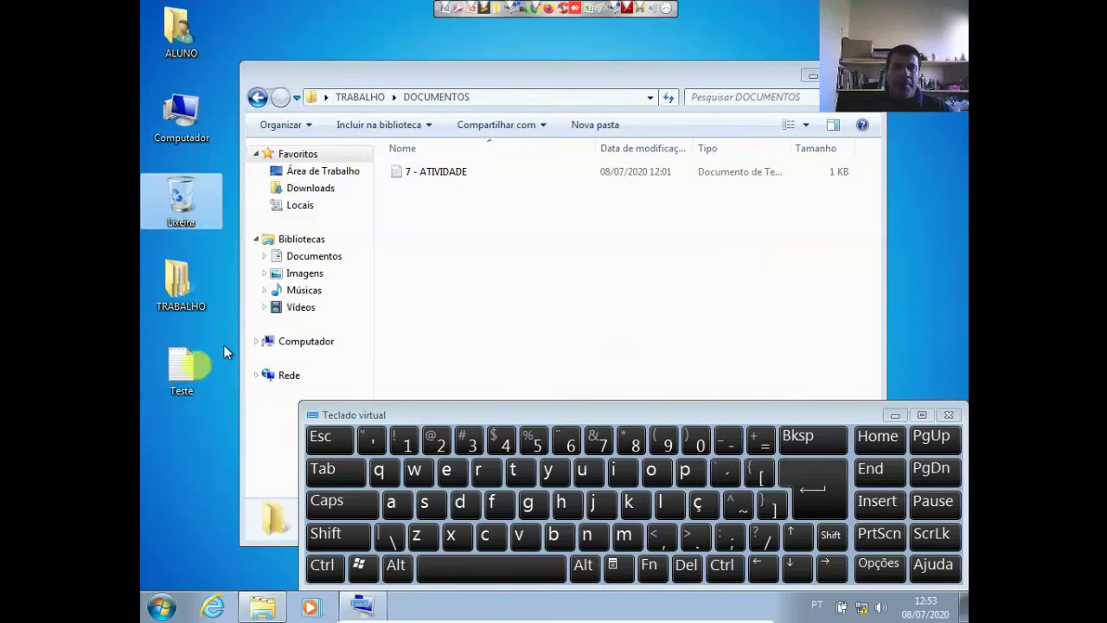
Move the Teste file from the desktop into the DOCUMENTOS folder by cutting and pasting it
{"action": "left_click", "coordinate": [198, 365]}
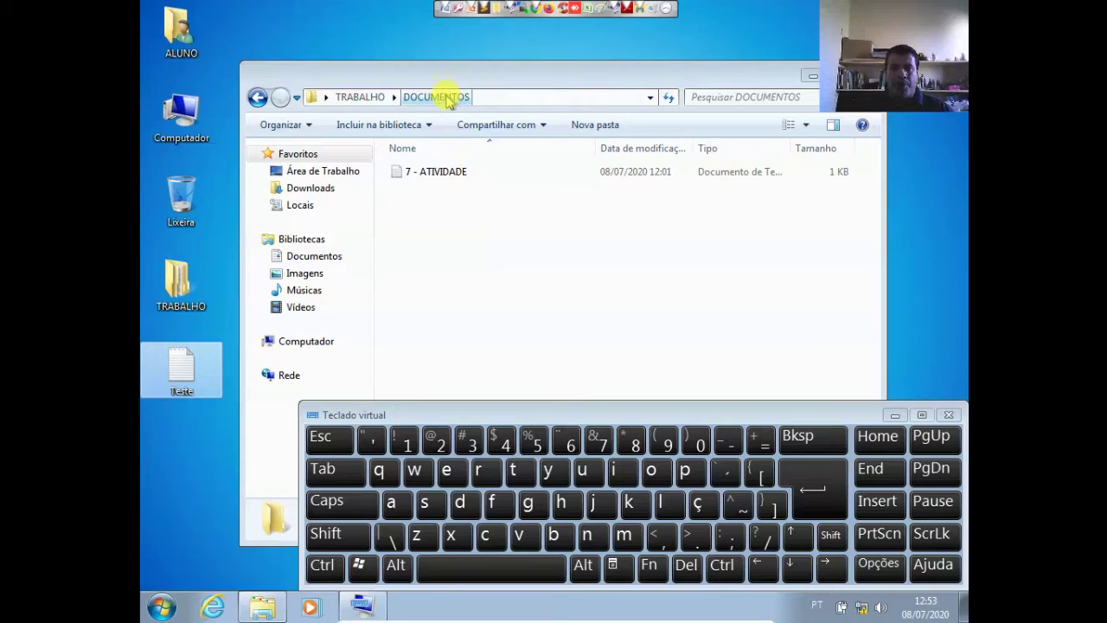
{"action": "right_click", "coordinate": [185, 368]}
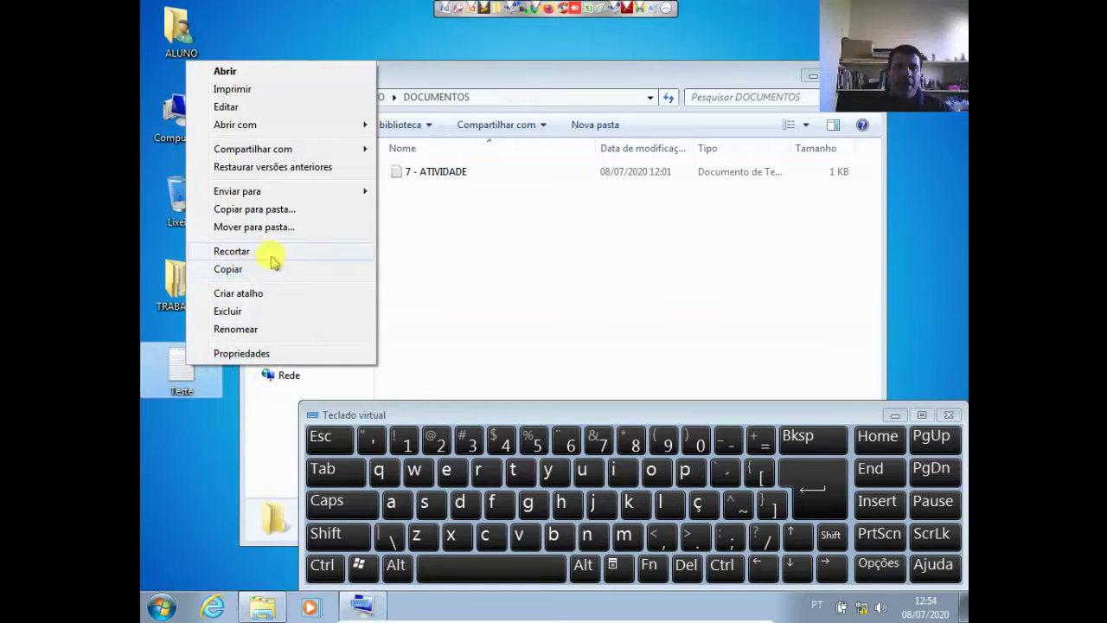
{"action": "left_click", "coordinate": [237, 251]}
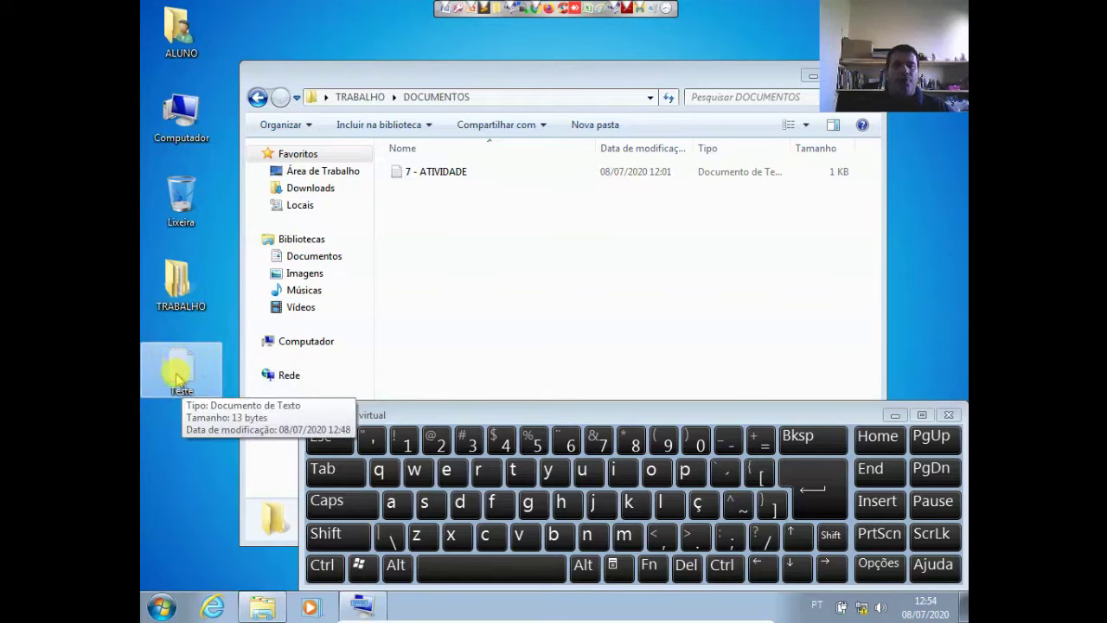
{"action": "left_click", "coordinate": [432, 239]}
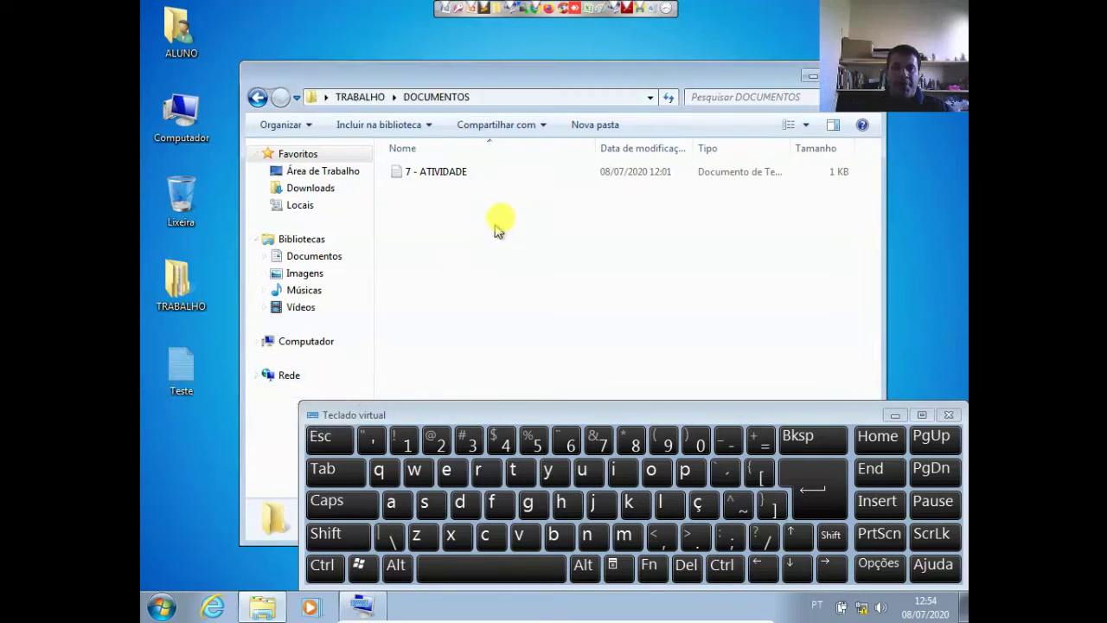
{"action": "right_click", "coordinate": [448, 224]}
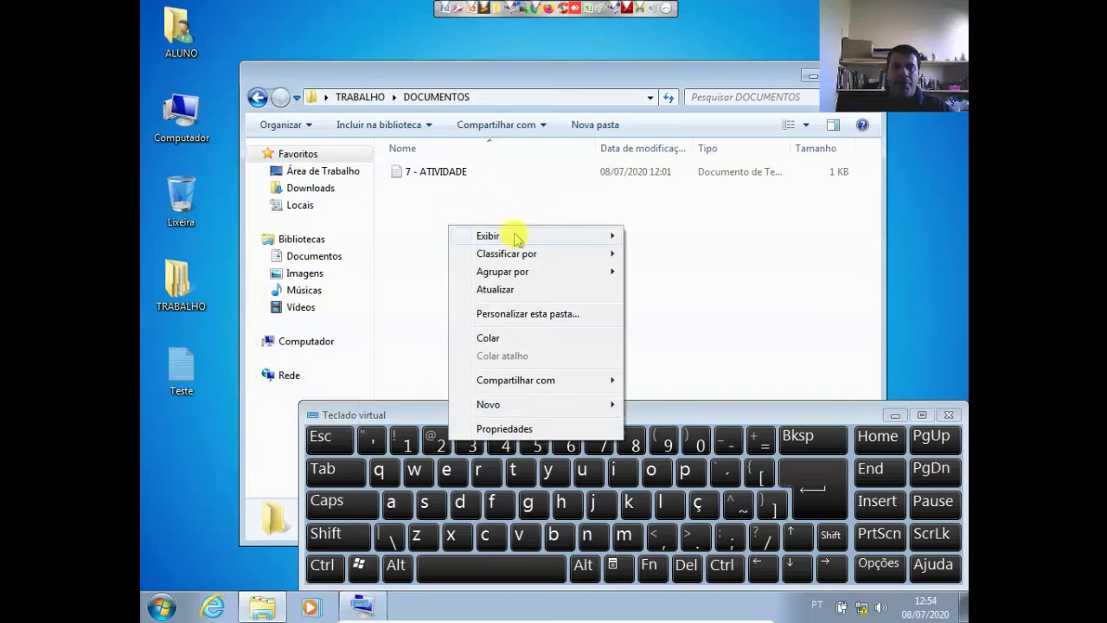
{"action": "left_click_drag", "start_coordinate": [495, 336], "coordinate": [494, 333]}
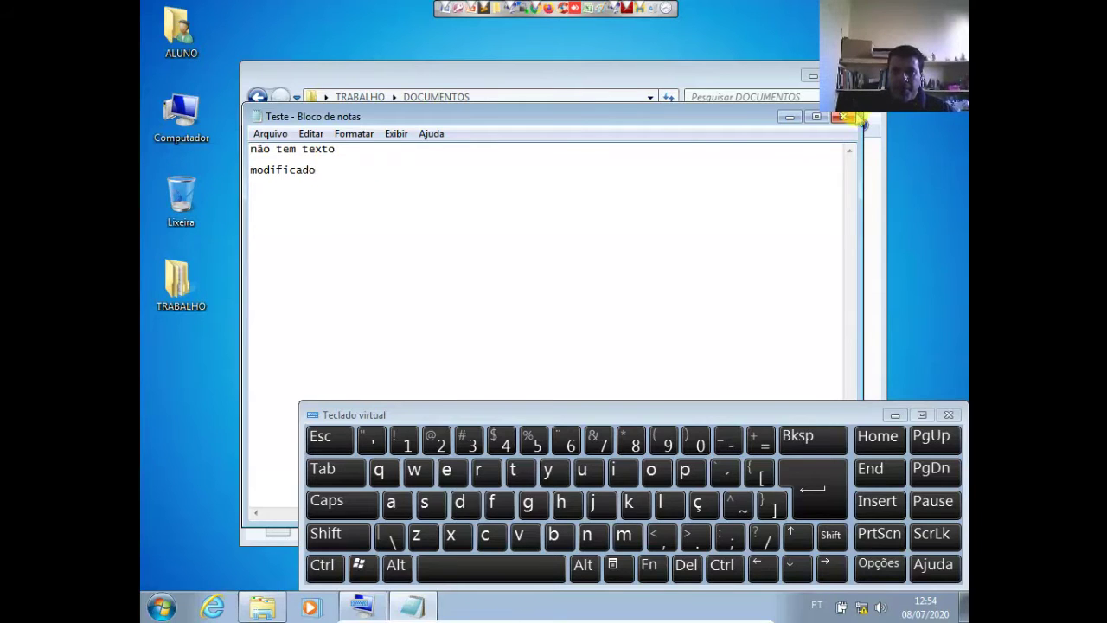
Close the Teste document, saving the text with the added line "modificado"
{"action": "left_click", "coordinate": [843, 118]}
{"action": "left_click", "coordinate": [507, 310]}
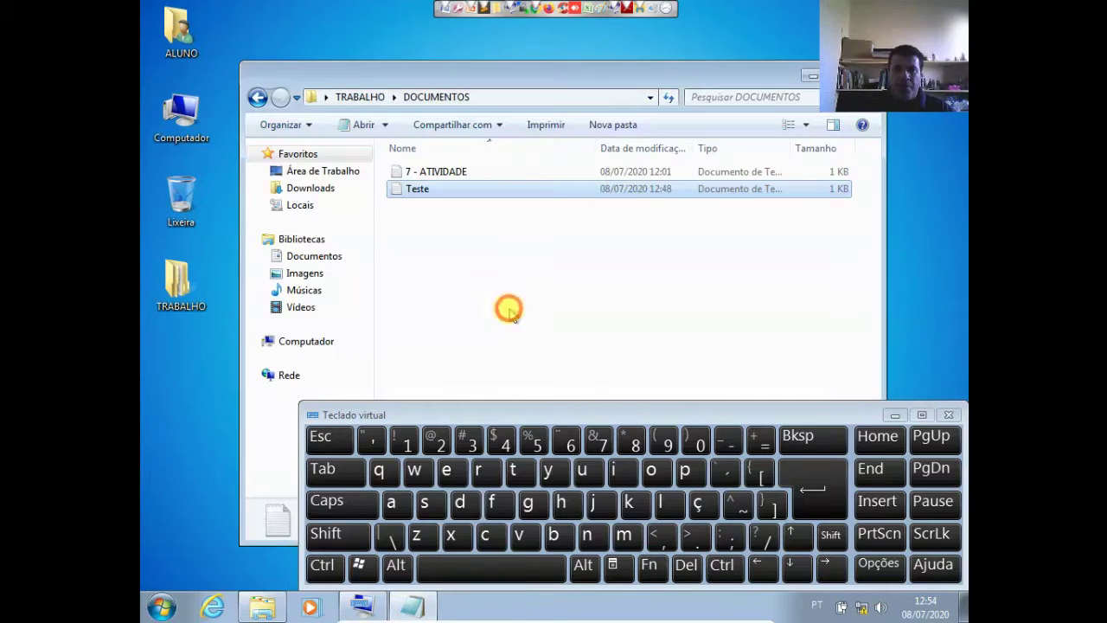
{"action": "left_click", "coordinate": [514, 306]}
Reopen the Teste file in the DOCUMENTOS folder to check its saved text, and close it
{"action": "left_click", "coordinate": [181, 378]}
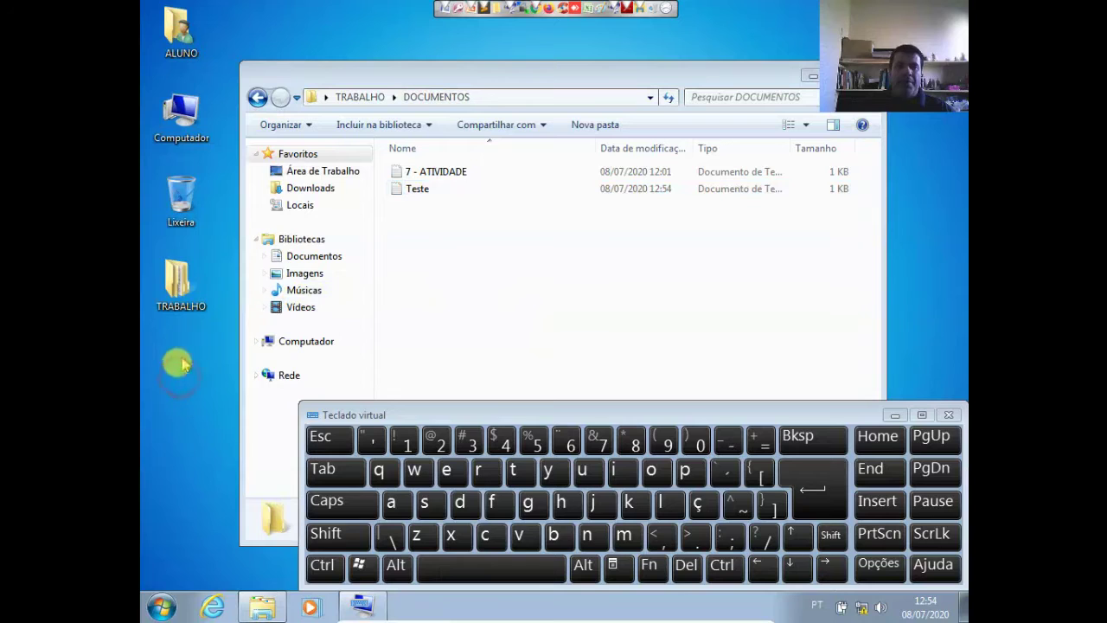
{"action": "double_click", "coordinate": [422, 195]}
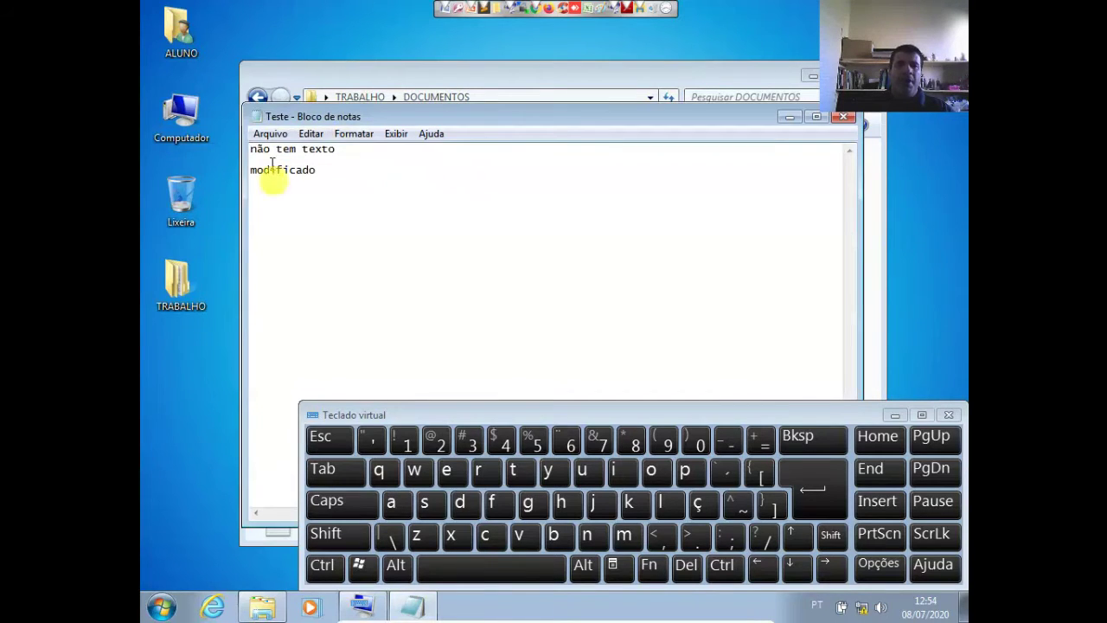
{"action": "left_click", "coordinate": [844, 116]}
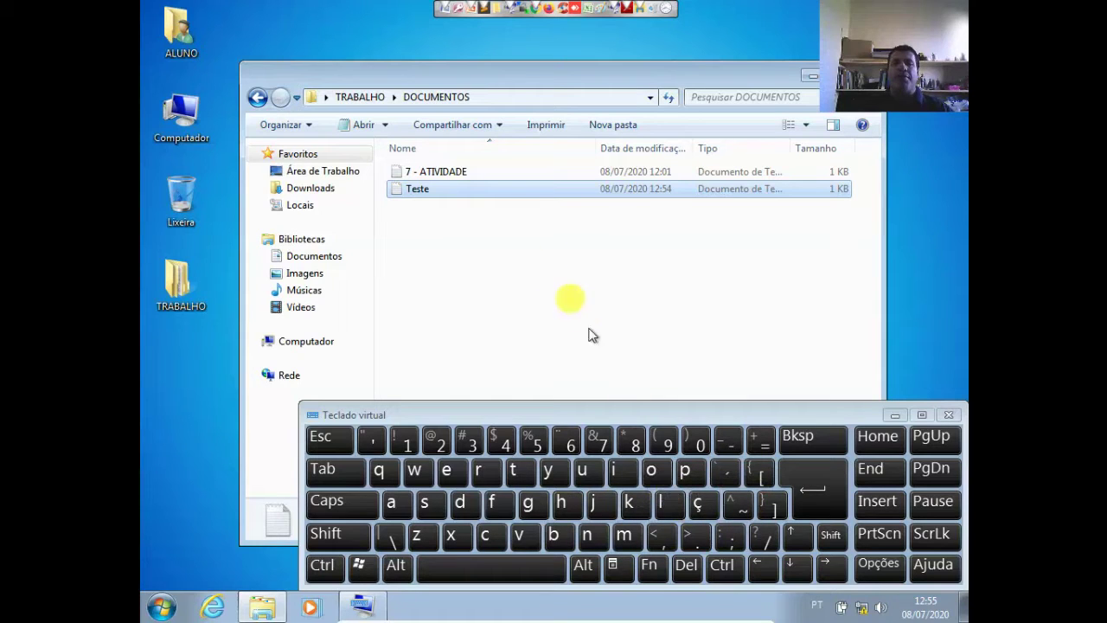
Move the Teste file from the DOCUMENTOS folder back to the desktop by cutting and pasting it
{"action": "left_click", "coordinate": [421, 191]}
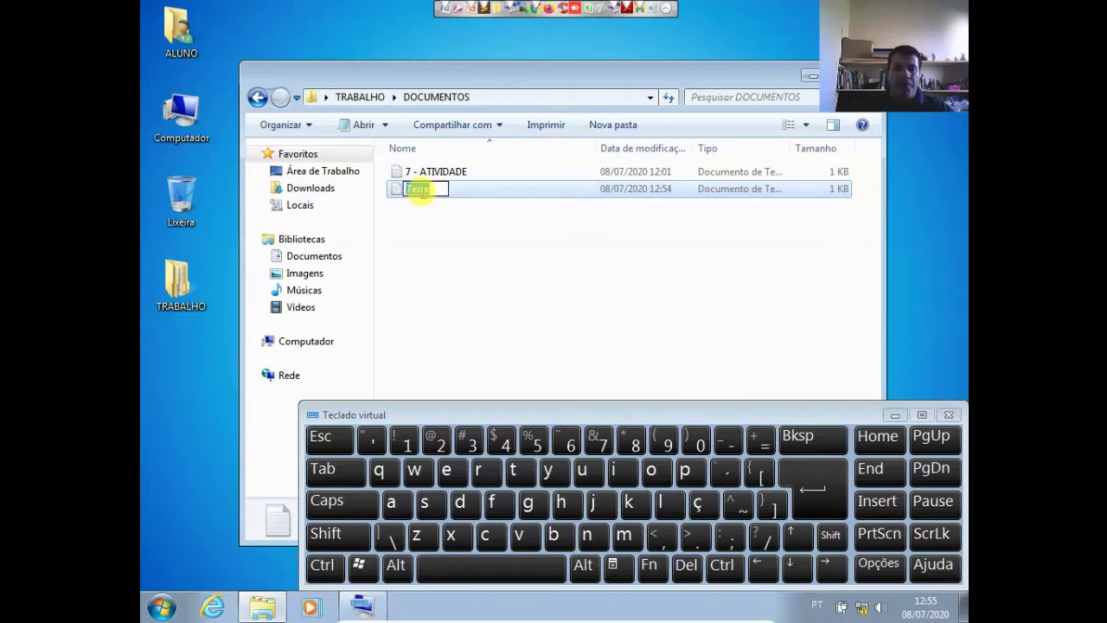
{"action": "left_click", "coordinate": [471, 227]}
{"action": "left_click", "coordinate": [420, 190]}
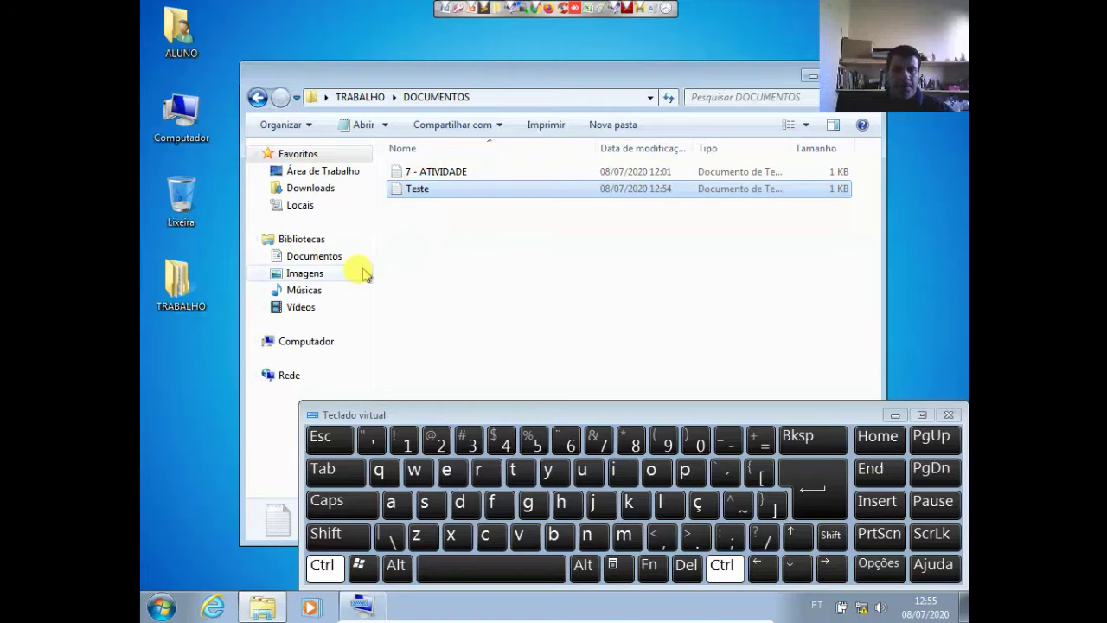
{"action": "left_click", "coordinate": [160, 406]}
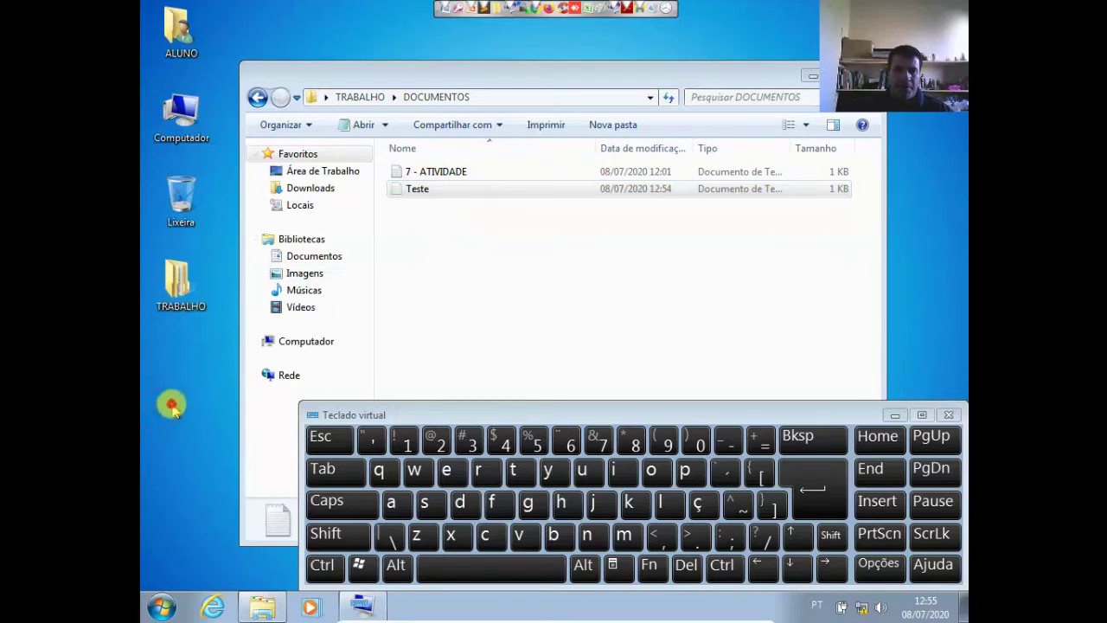
{"action": "key", "text": "ctrl+v"}
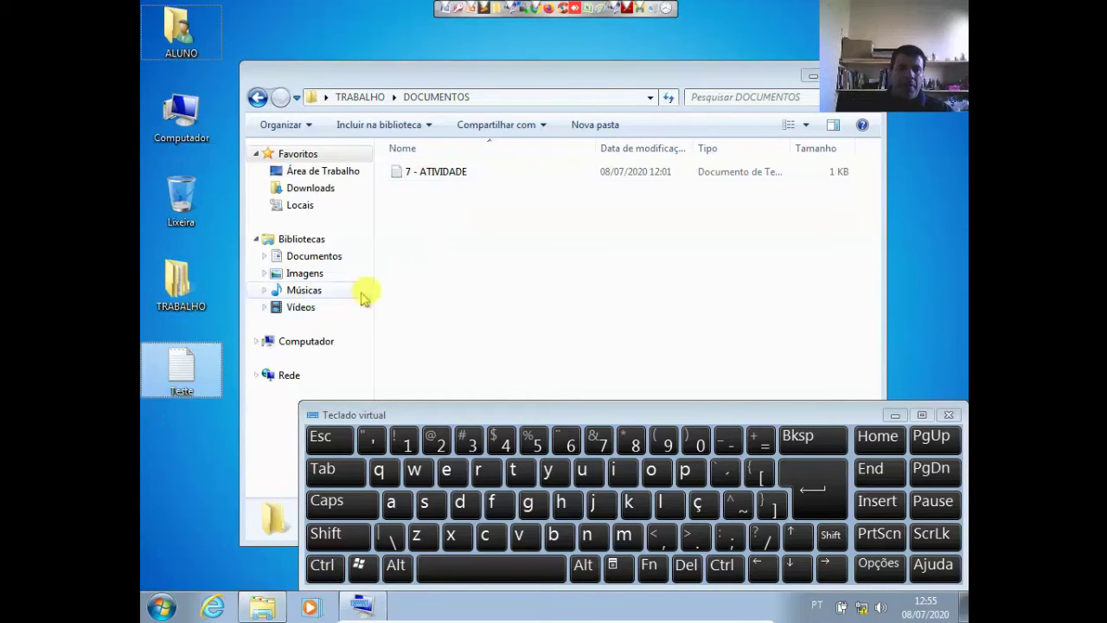
{"action": "left_click", "coordinate": [434, 296]}
Open the Teste file on the desktop, delete the line "modificado", and close the document saving the change
{"action": "double_click", "coordinate": [211, 366]}
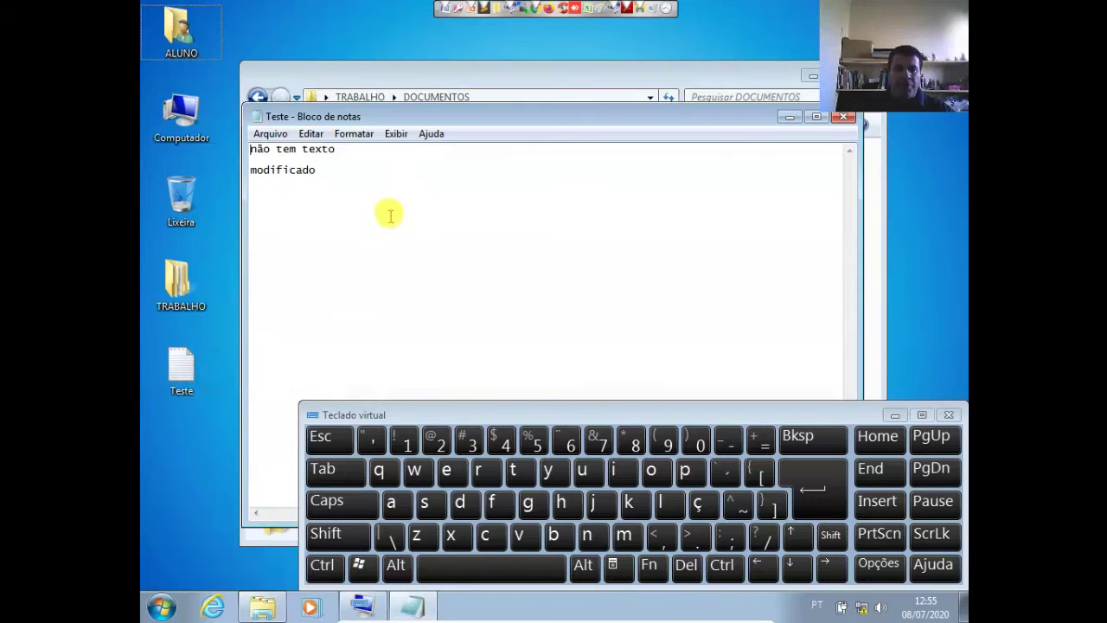
{"action": "double_click", "coordinate": [371, 165]}
{"action": "left_click", "coordinate": [251, 172]}
{"action": "left_click_drag", "start_coordinate": [250, 171], "coordinate": [321, 176]}
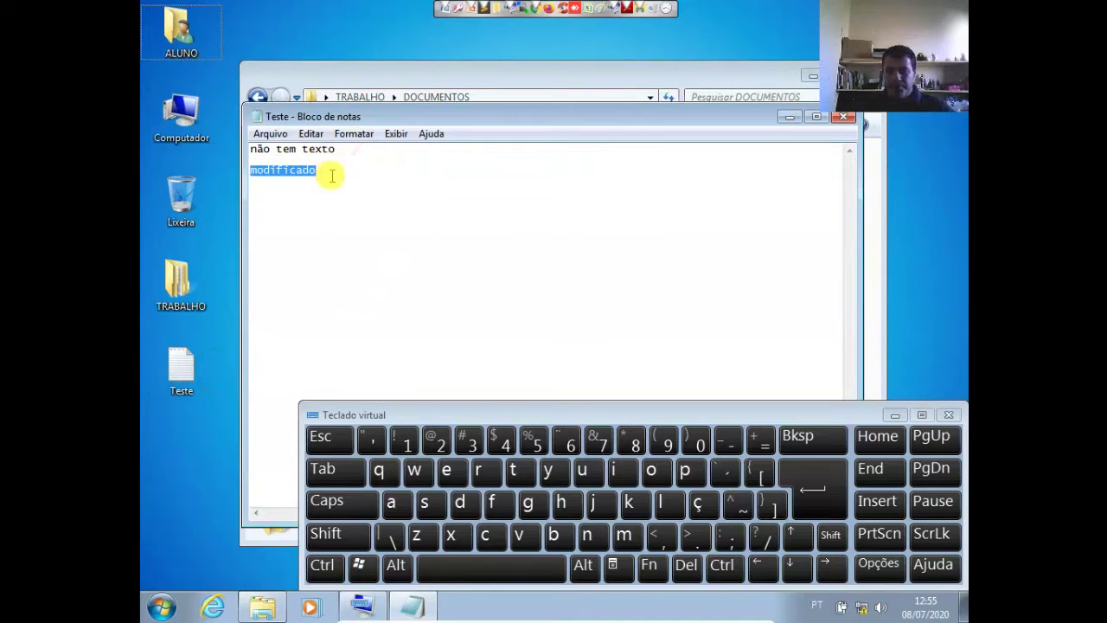
{"action": "key", "text": "Delete"}
{"action": "left_click", "coordinate": [843, 117]}
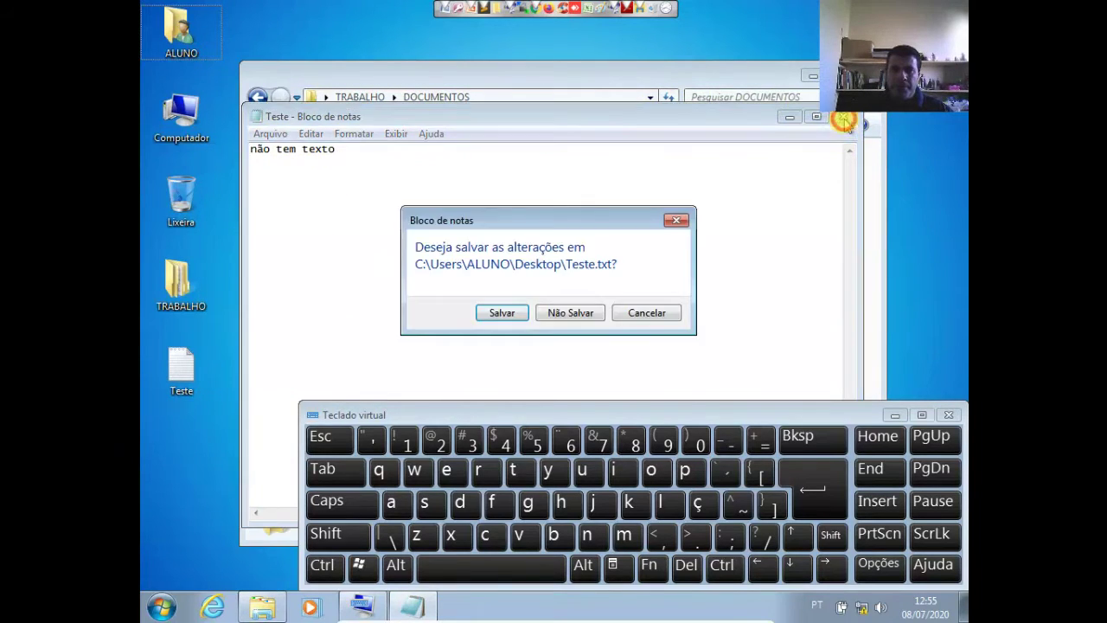
{"action": "left_click", "coordinate": [501, 313]}
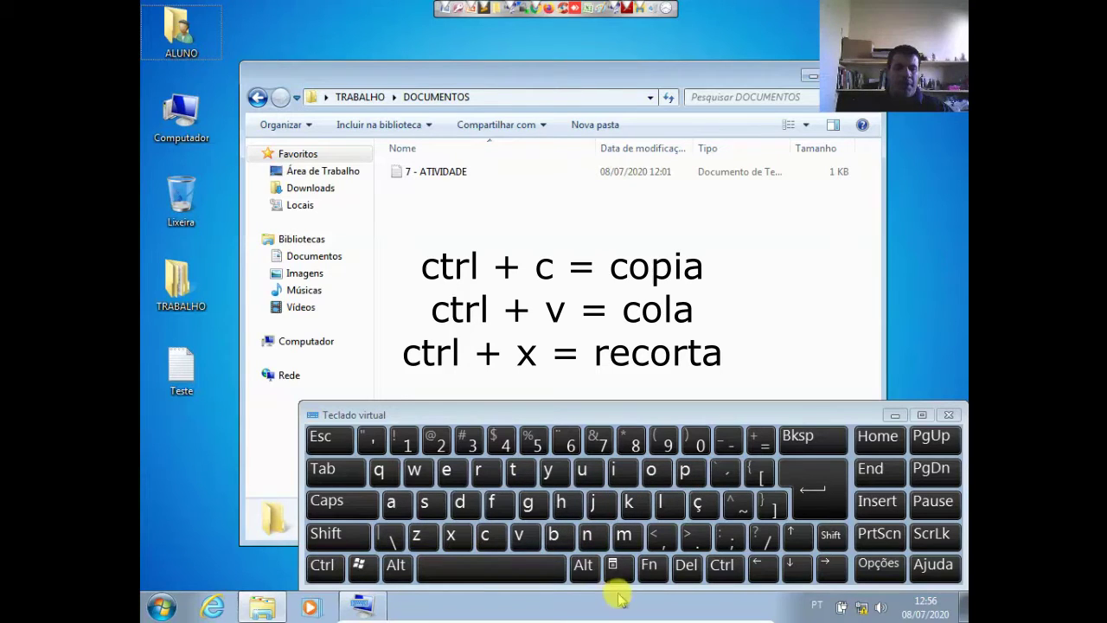
Copy the Teste file from the desktop and paste it into the DOCUMENTOS folder
{"action": "left_click", "coordinate": [181, 377]}
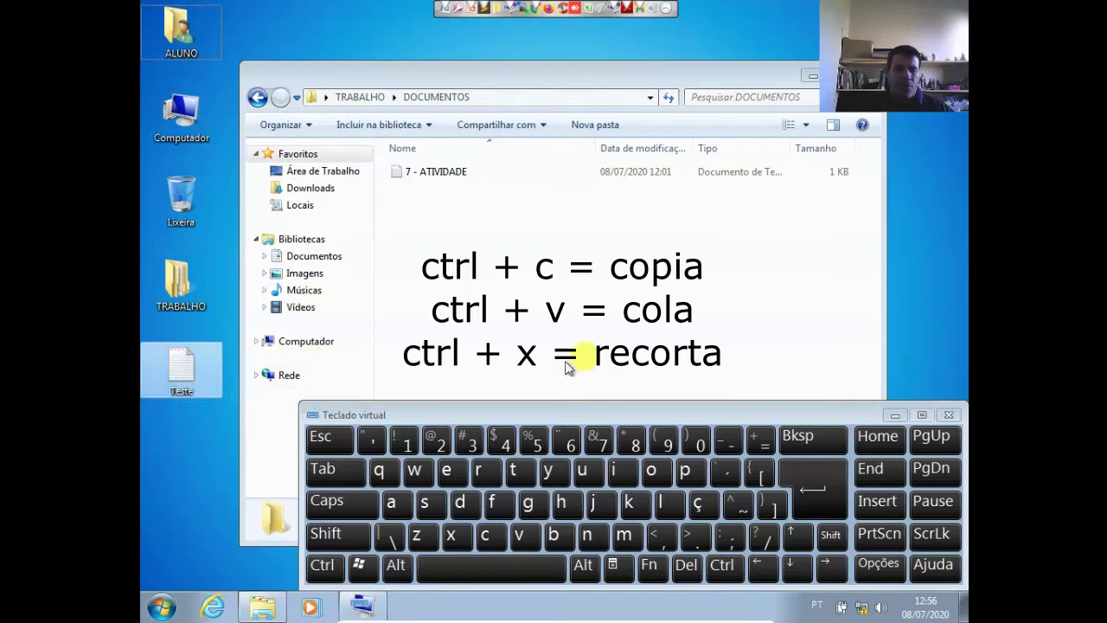
{"action": "left_click", "coordinate": [327, 571]}
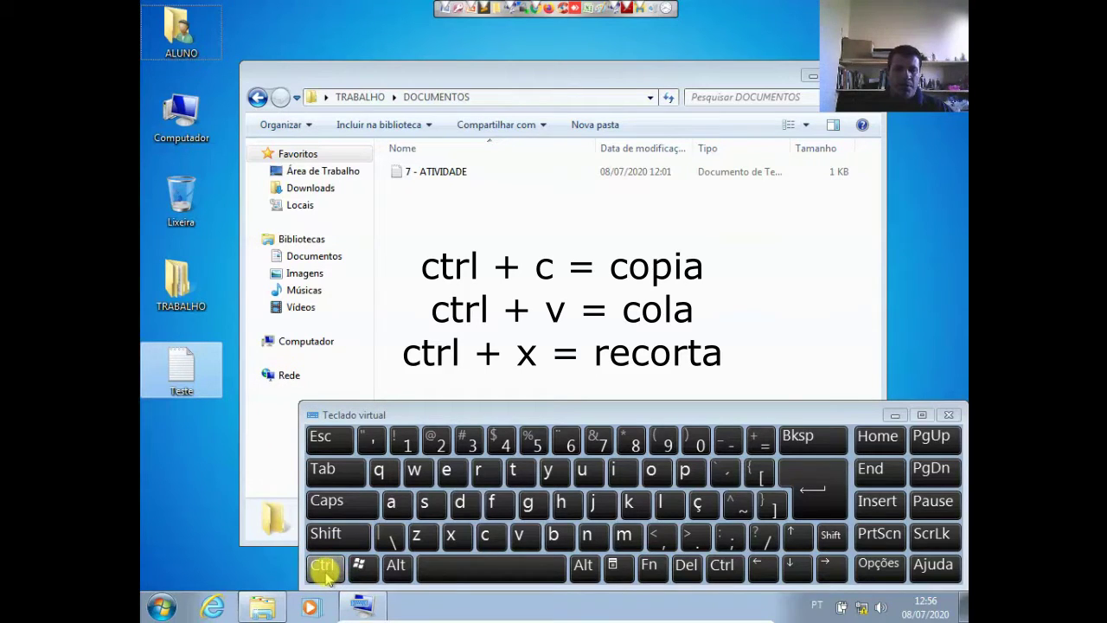
{"action": "left_click", "coordinate": [485, 535]}
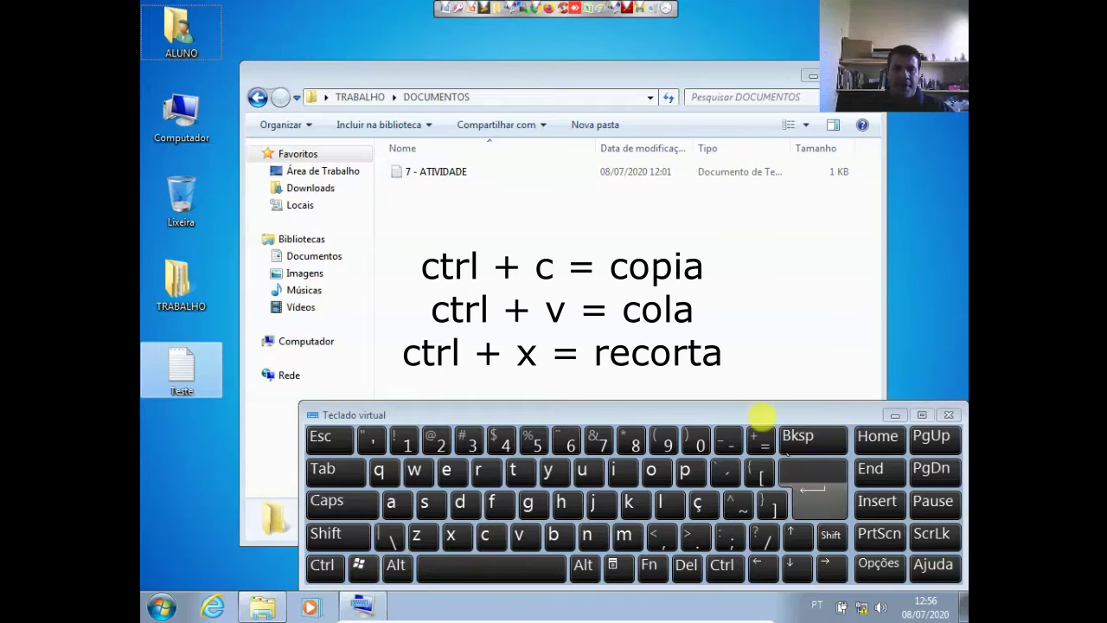
{"action": "key", "text": "ctrl"}
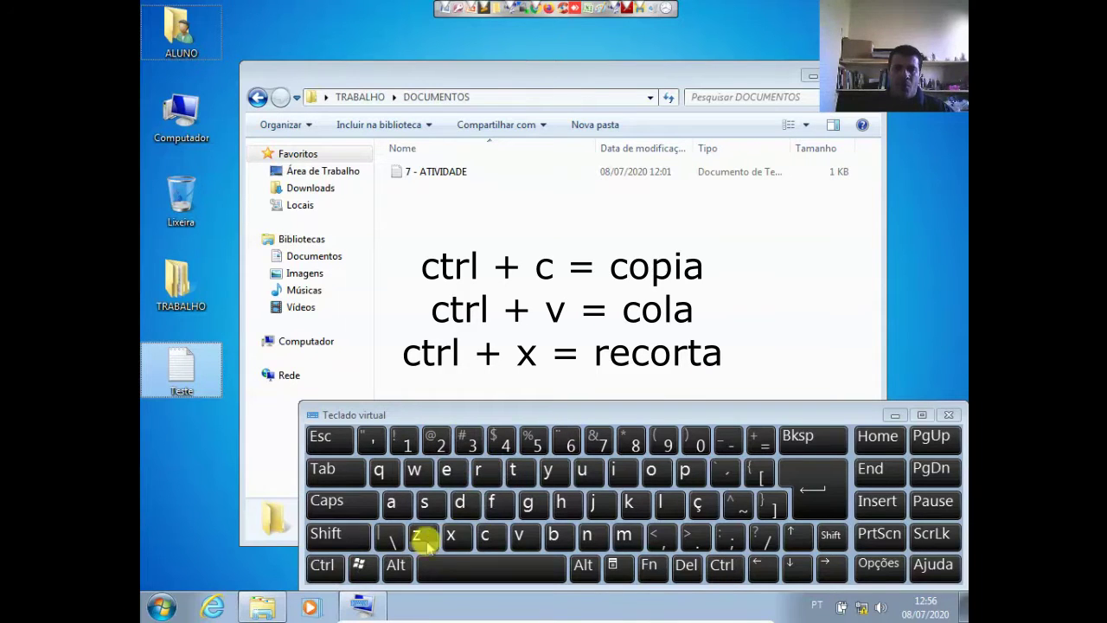
{"action": "left_click", "coordinate": [409, 252]}
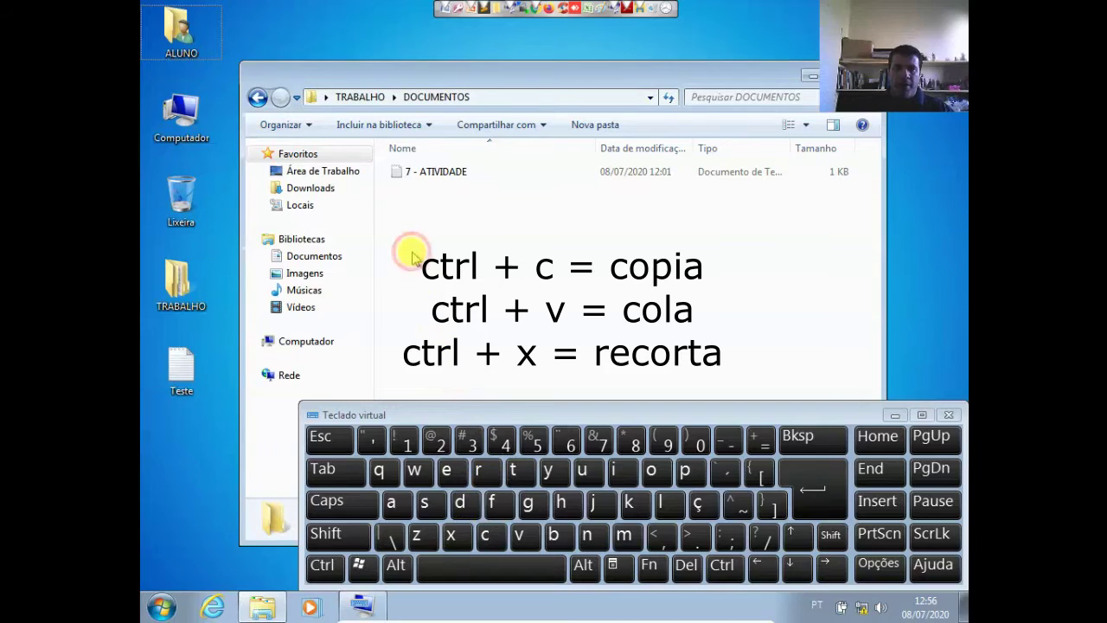
{"action": "key", "text": "ctrl"}
{"action": "key", "text": "ctrl"}
{"action": "key", "text": "ctrl+v"}
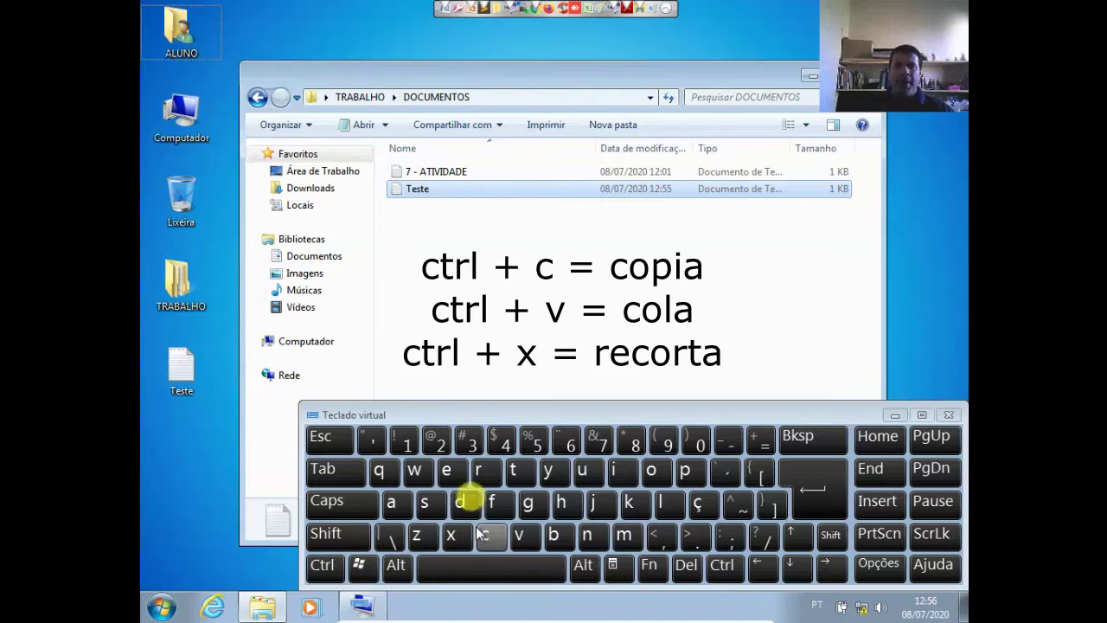
{"action": "left_click", "coordinate": [321, 564]}
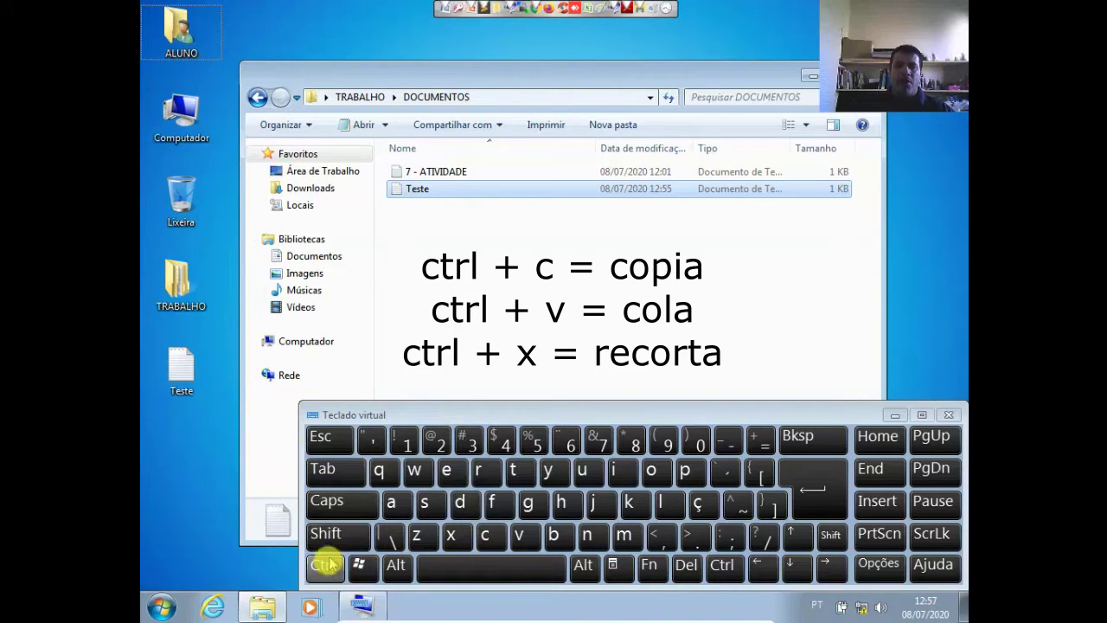
{"action": "left_click", "coordinate": [485, 535]}
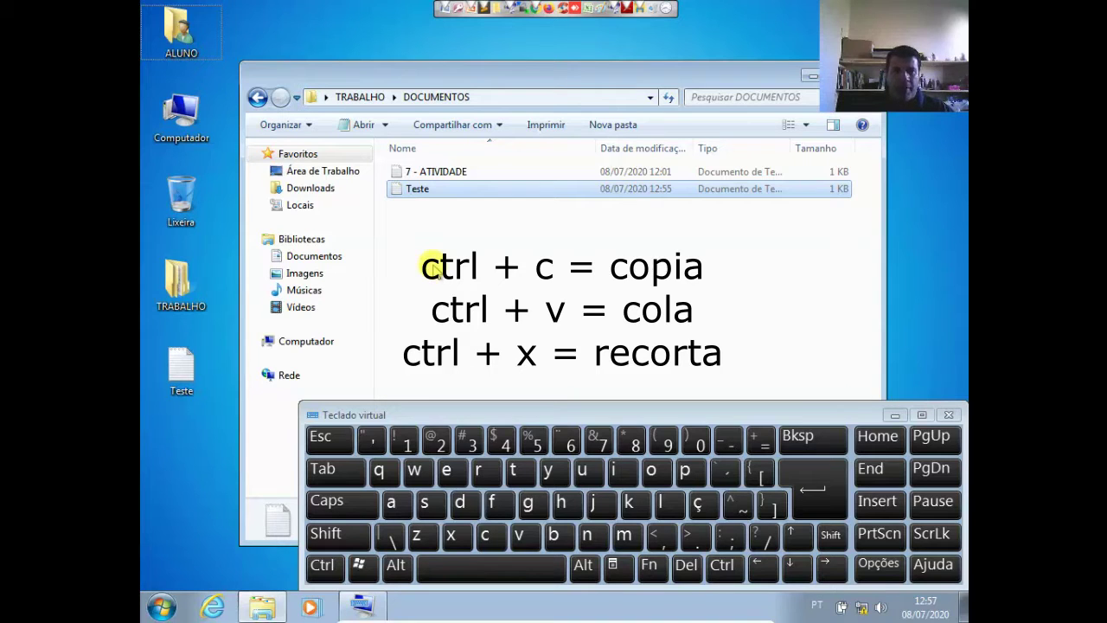
Delete the Teste copy from the DOCUMENTOS folder, sending it to the Recycle Bin
{"action": "left_click", "coordinate": [431, 226]}
{"action": "left_click", "coordinate": [420, 198]}
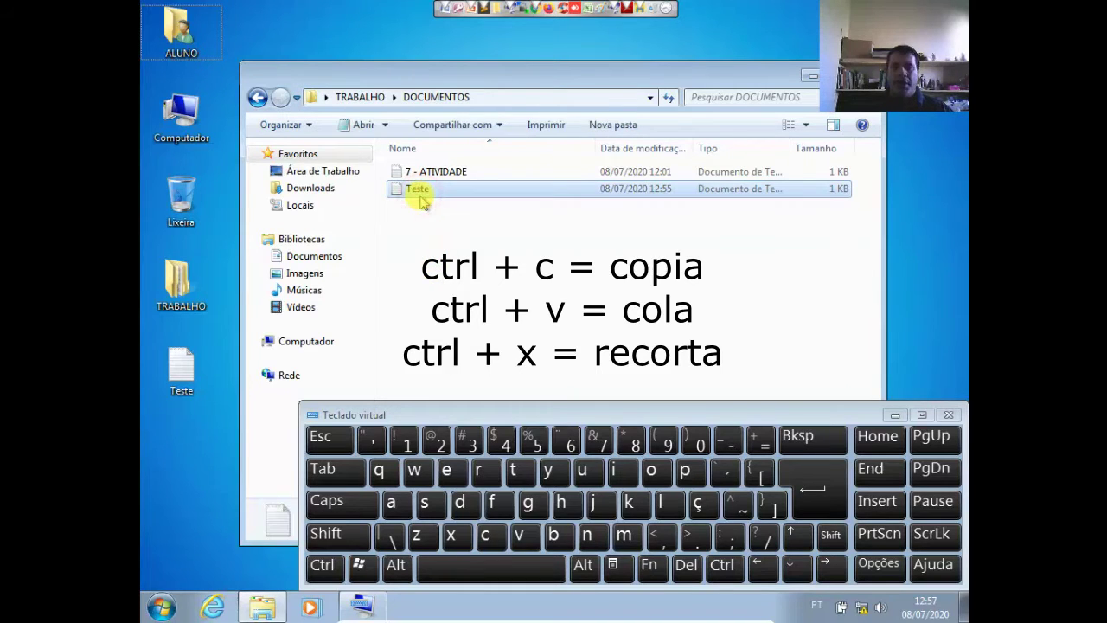
{"action": "key", "text": "Delete"}
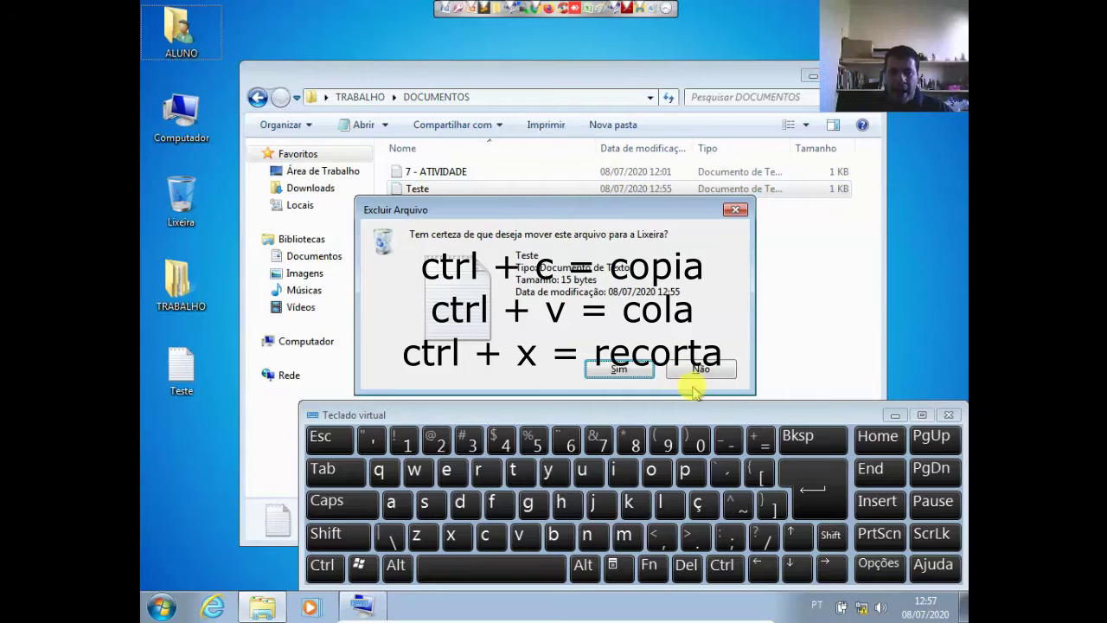
{"action": "left_click", "coordinate": [631, 370]}
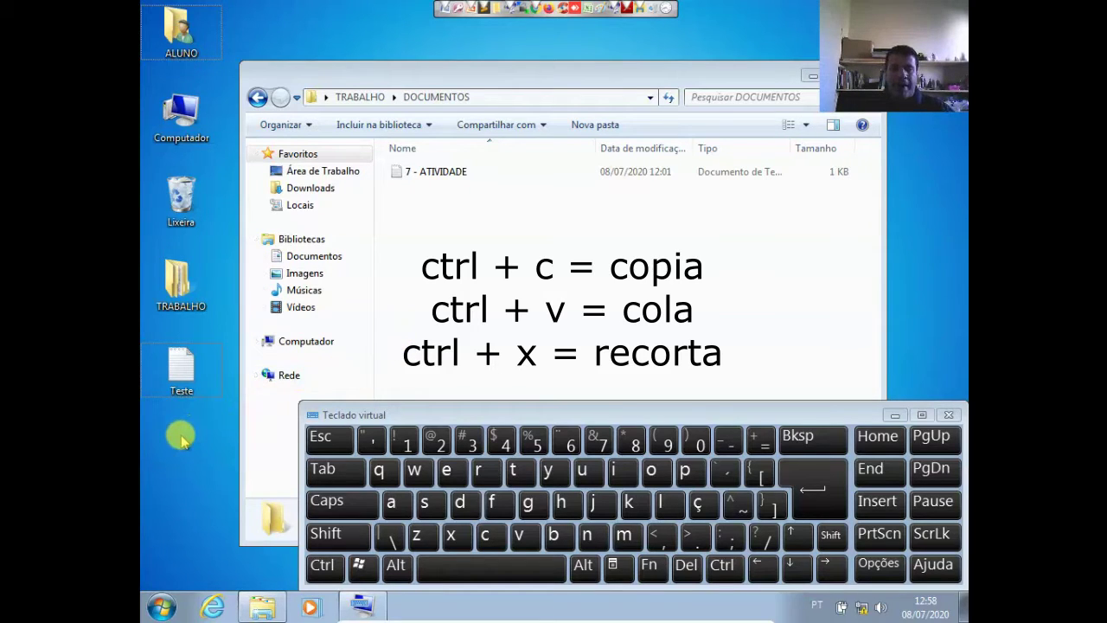
Cut the Teste file from the desktop and paste it into the DOCUMENTOS folder
{"action": "left_click", "coordinate": [180, 368]}
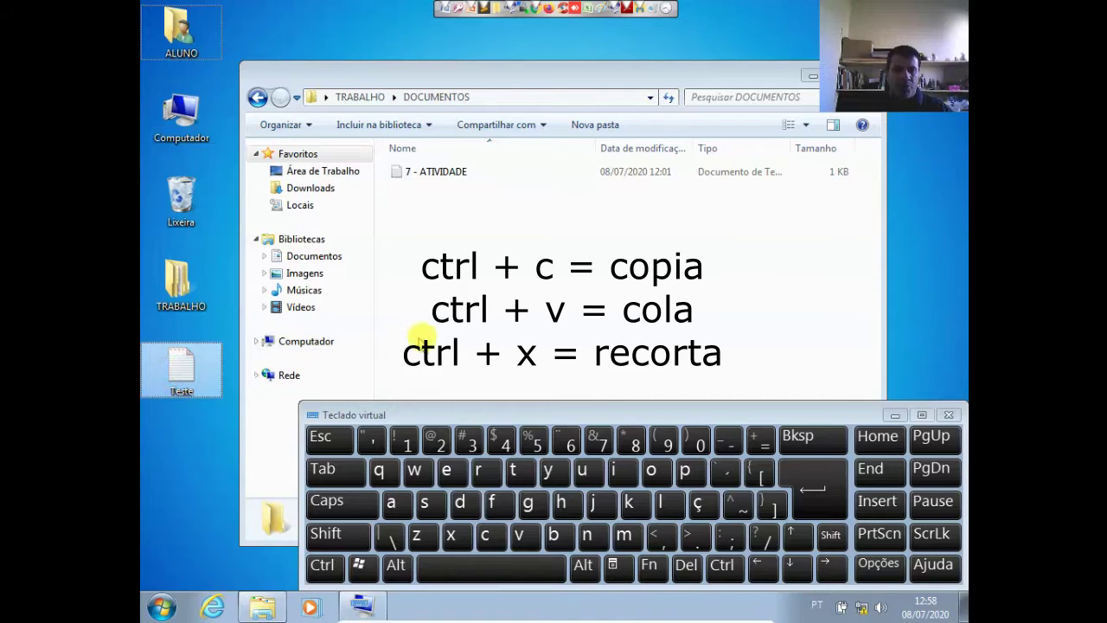
{"action": "key", "text": "ctrl+x"}
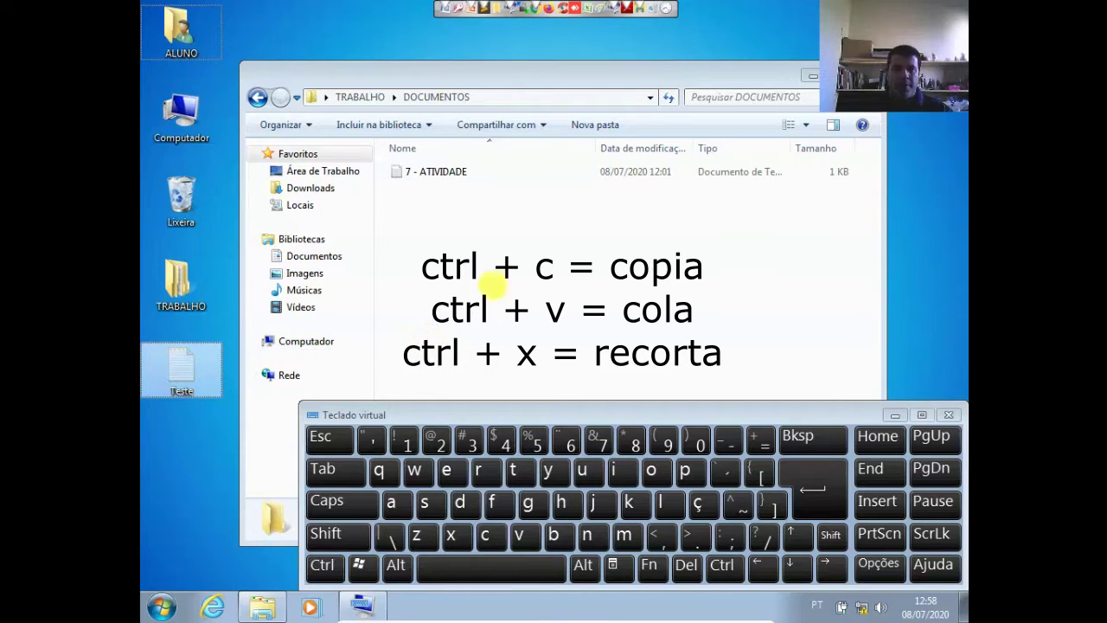
{"action": "left_click", "coordinate": [491, 262]}
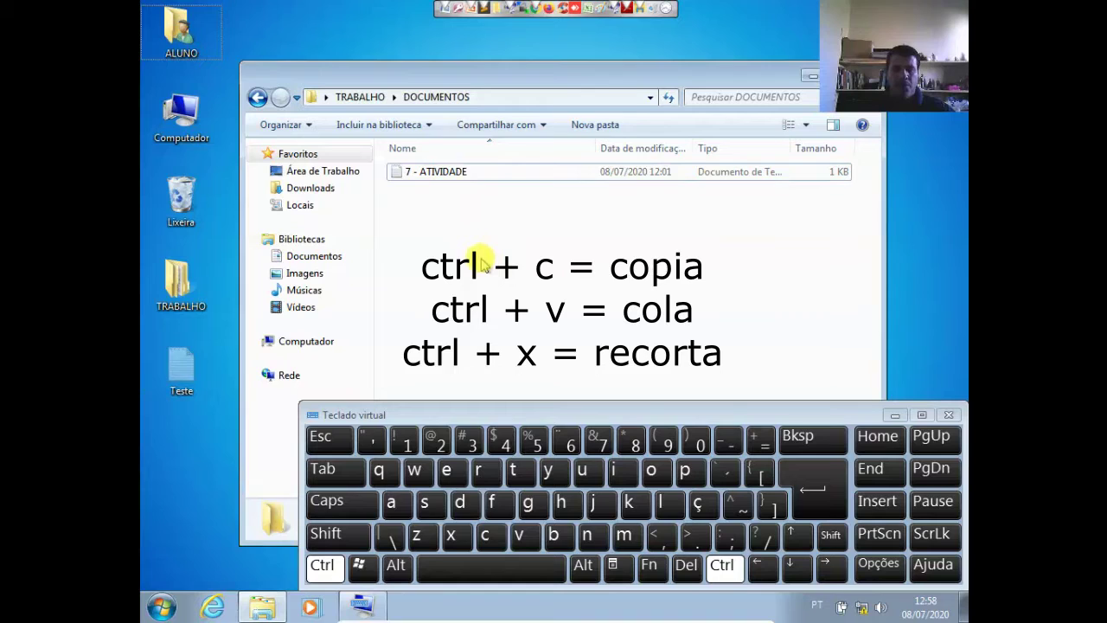
{"action": "key", "text": "ctrl+v"}
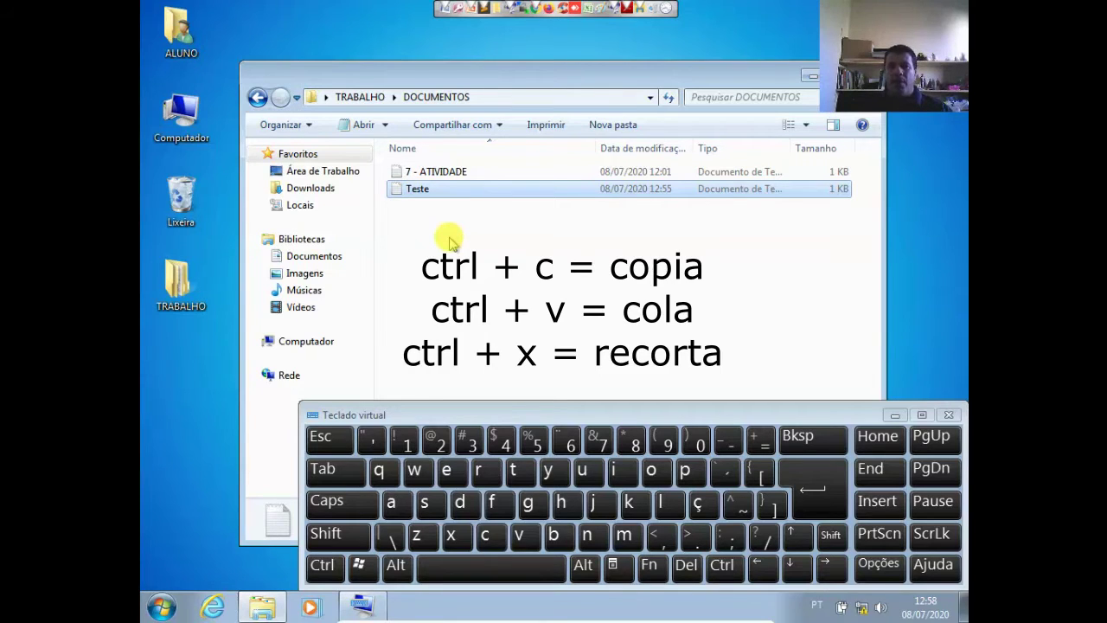
{"action": "key", "text": "super+c"}
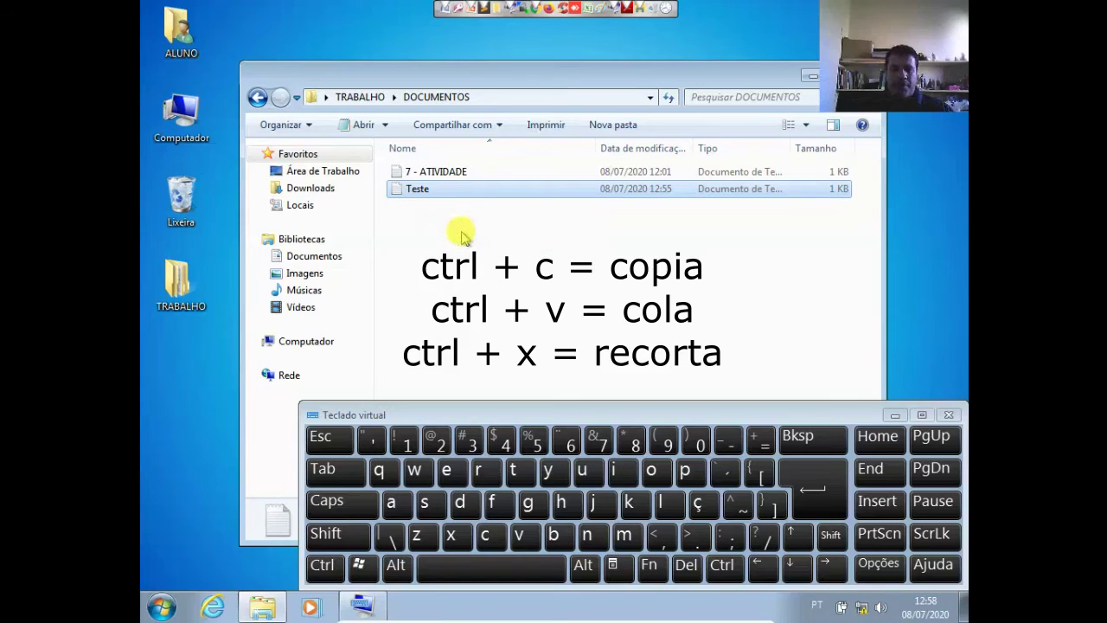
{"action": "key", "text": "F2"}
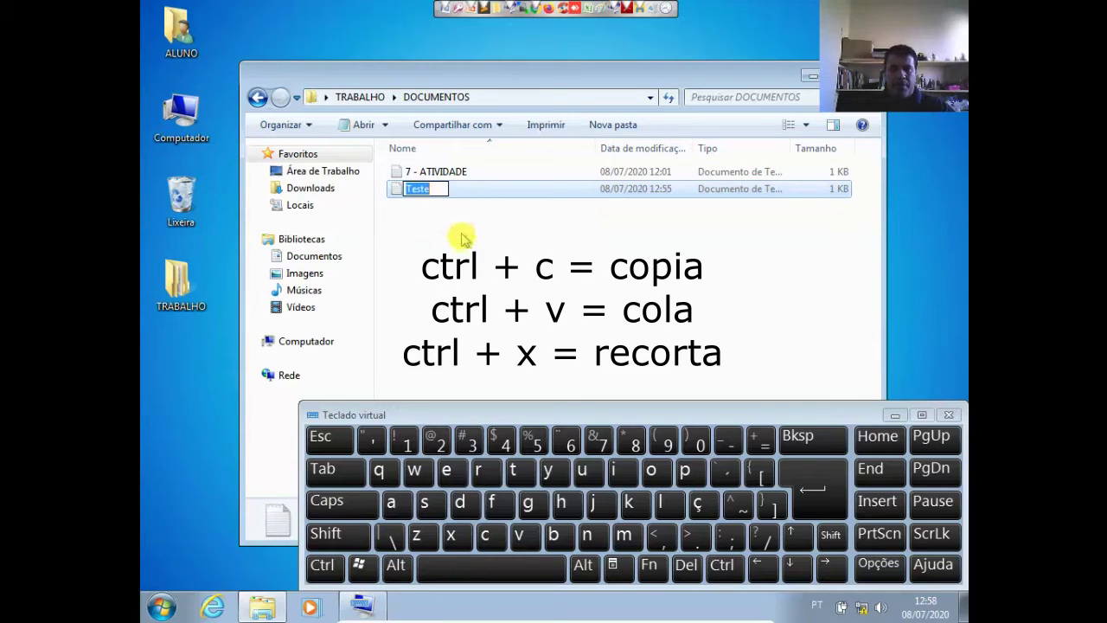
{"action": "left_click", "coordinate": [679, 283]}
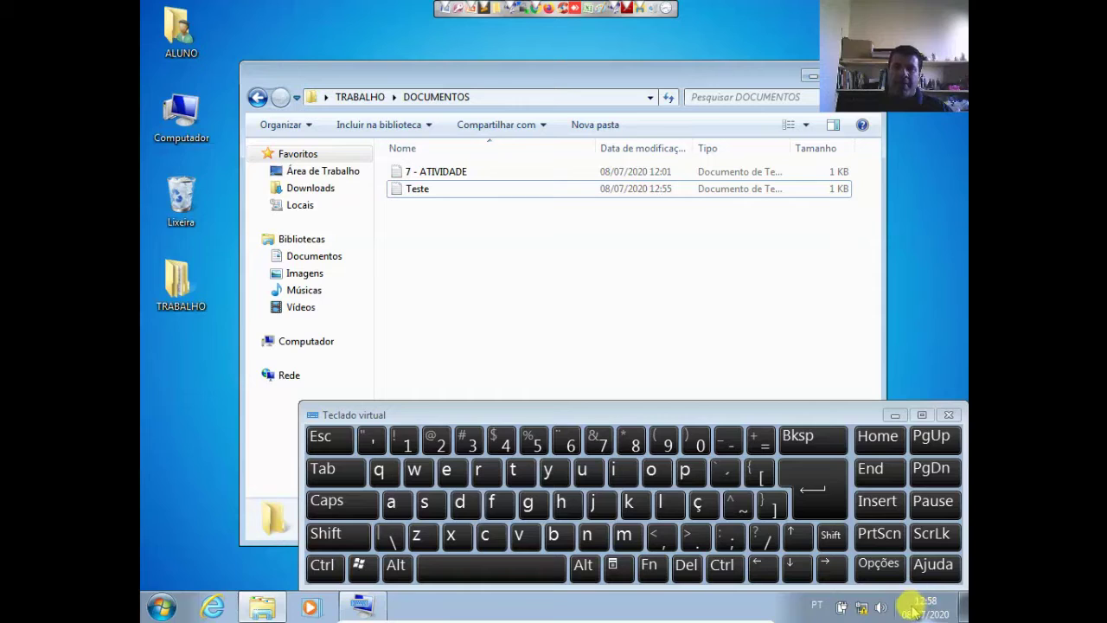
Open the system's date and time settings, examine the controls for adjusting the date and time, and leave the adjustment dialog without applying changes
{"action": "mouse_move", "coordinate": [933, 612]}
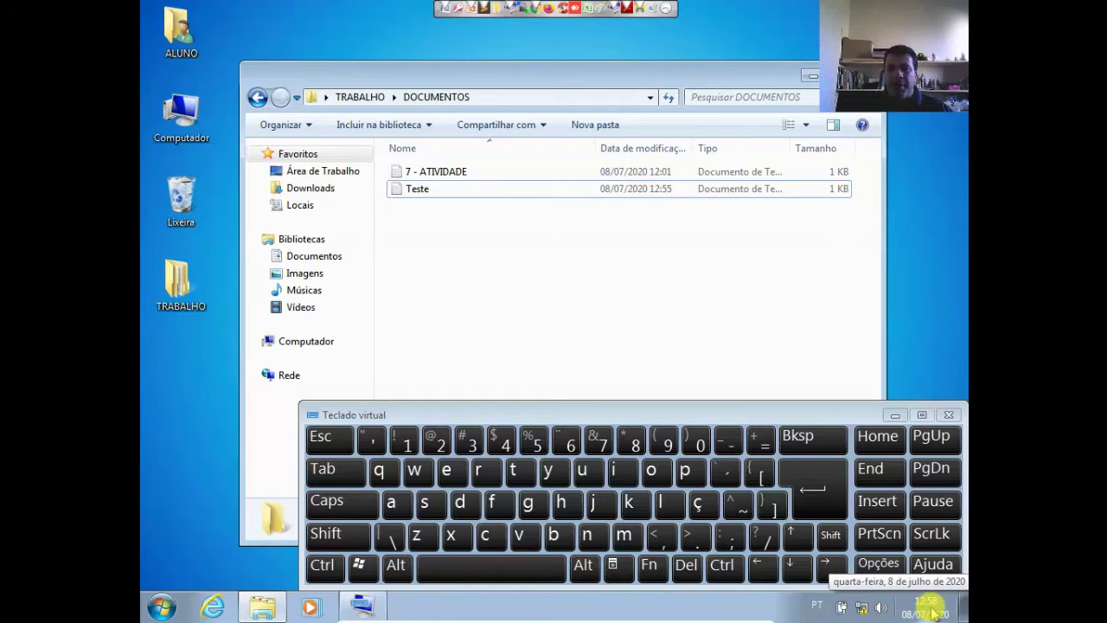
{"action": "double_click", "coordinate": [928, 603]}
{"action": "left_click", "coordinate": [928, 605]}
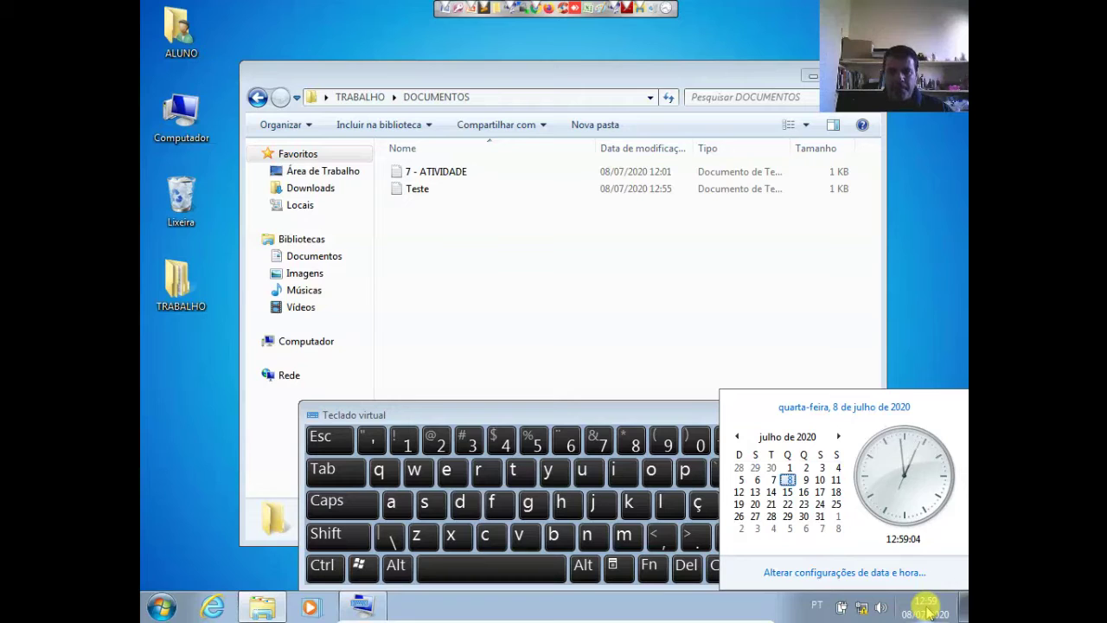
{"action": "left_click", "coordinate": [844, 573]}
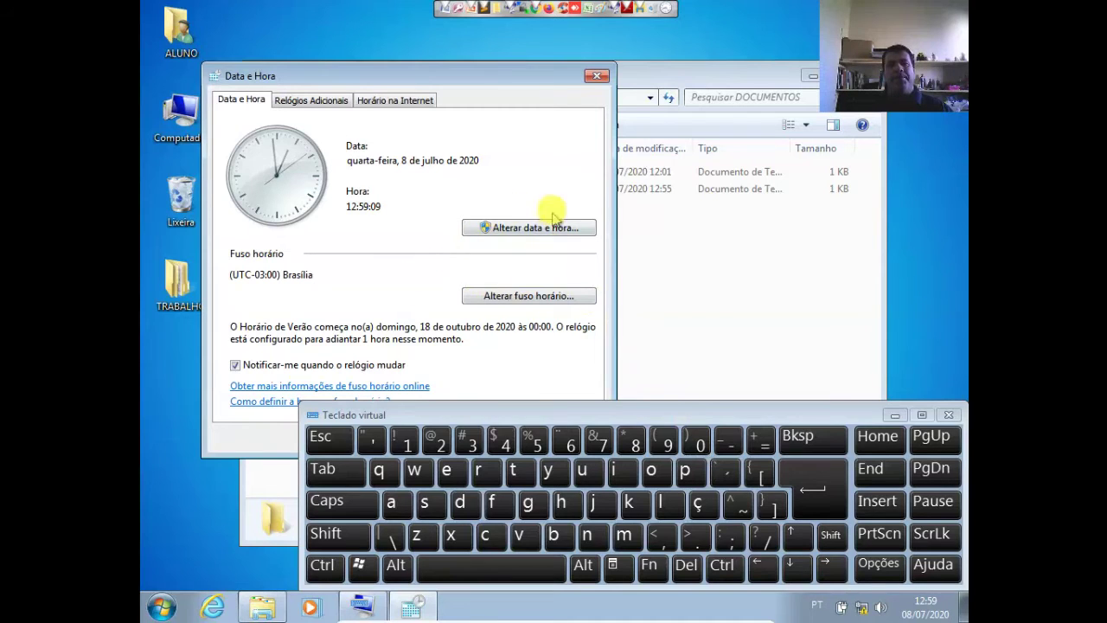
{"action": "left_click", "coordinate": [512, 227]}
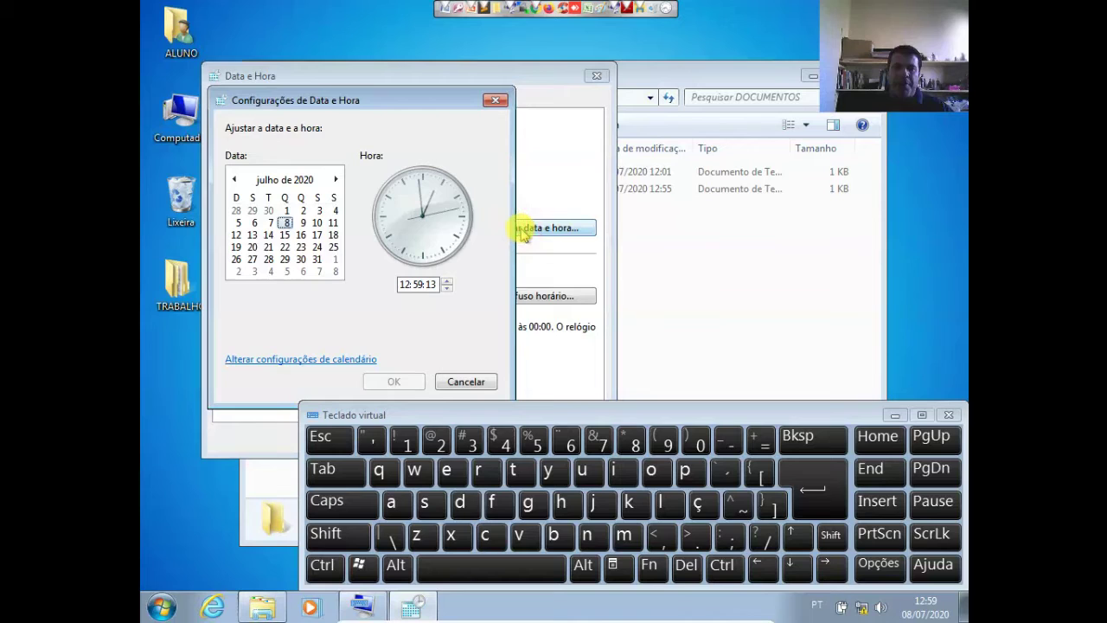
{"action": "left_click", "coordinate": [424, 284]}
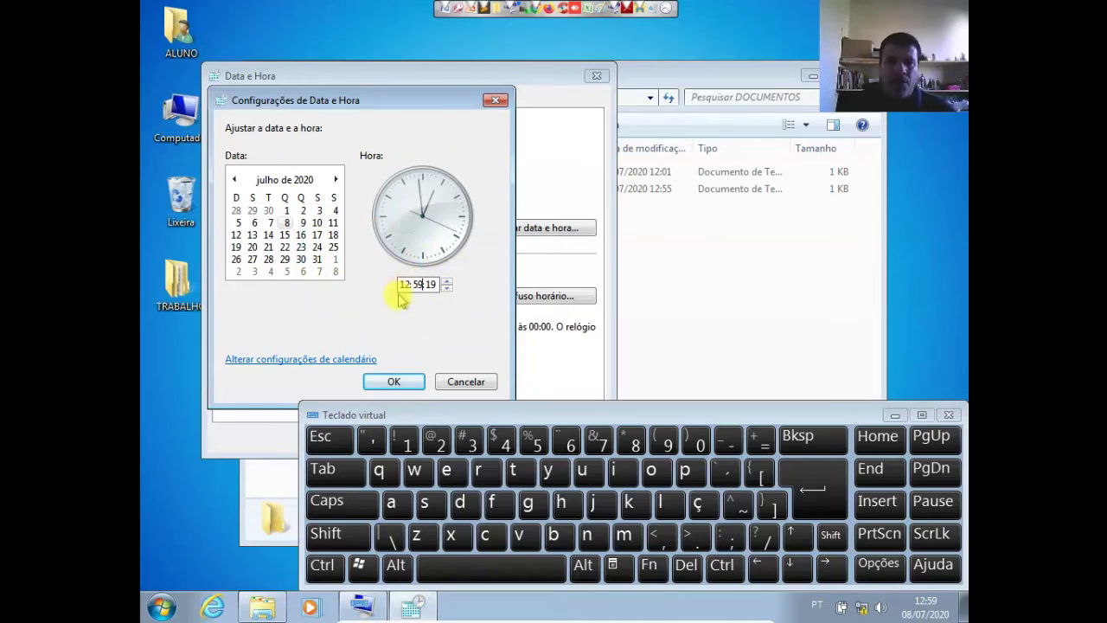
{"action": "left_click", "coordinate": [466, 381]}
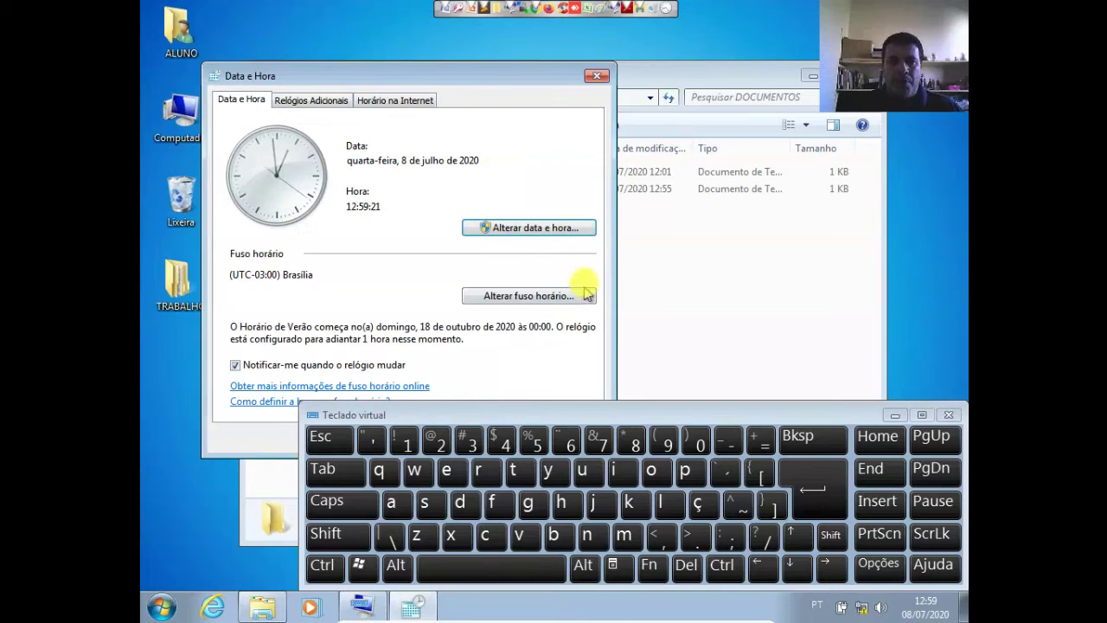
{"action": "left_click", "coordinate": [531, 229]}
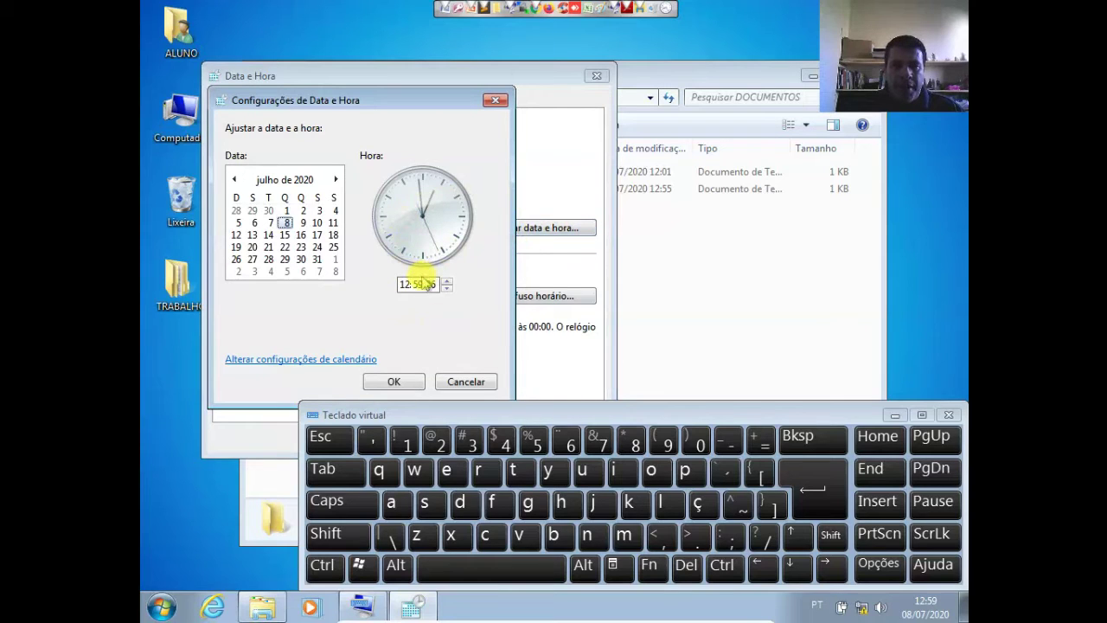
{"action": "left_click", "coordinate": [416, 284]}
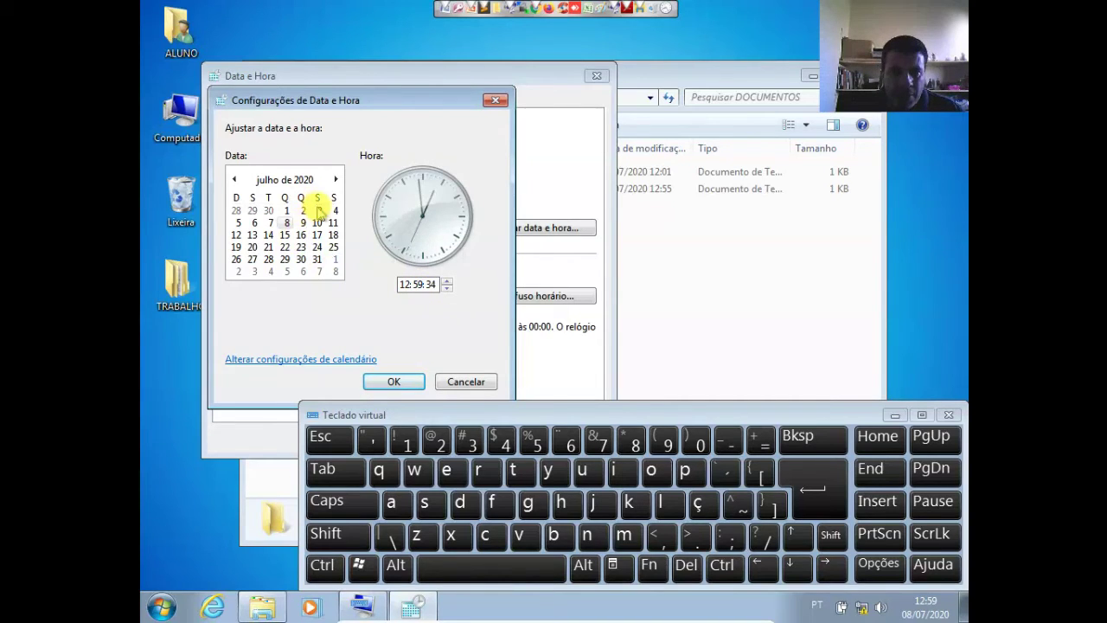
{"action": "left_click", "coordinate": [496, 101]}
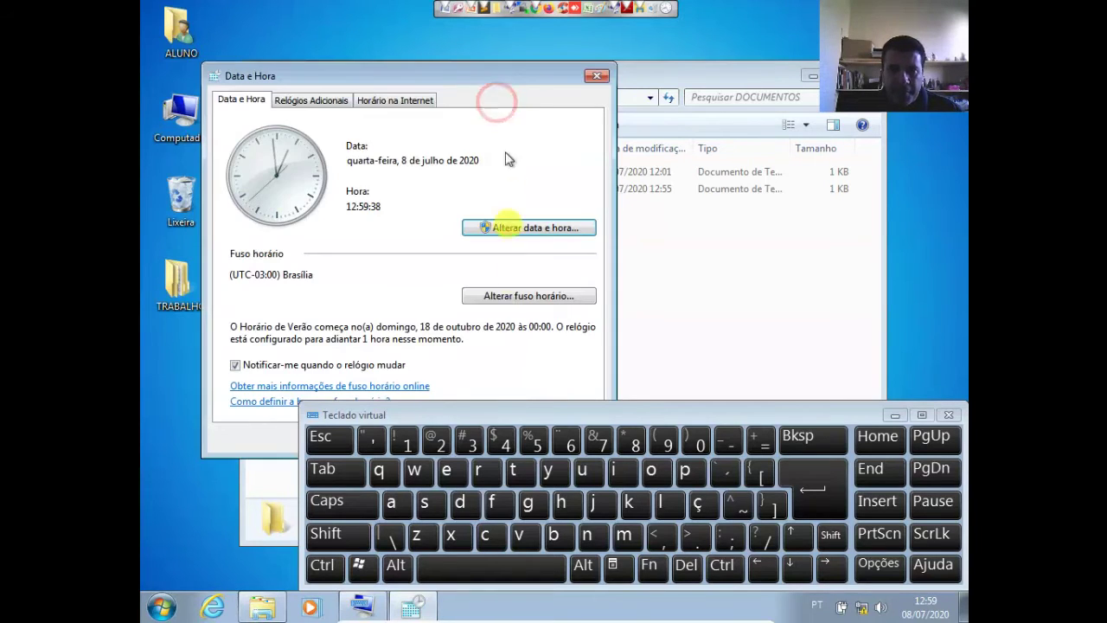
Reopen the date and time adjustment, browse the calendar's month, year and decade views, and select 13 July 2020
{"action": "left_click", "coordinate": [596, 78]}
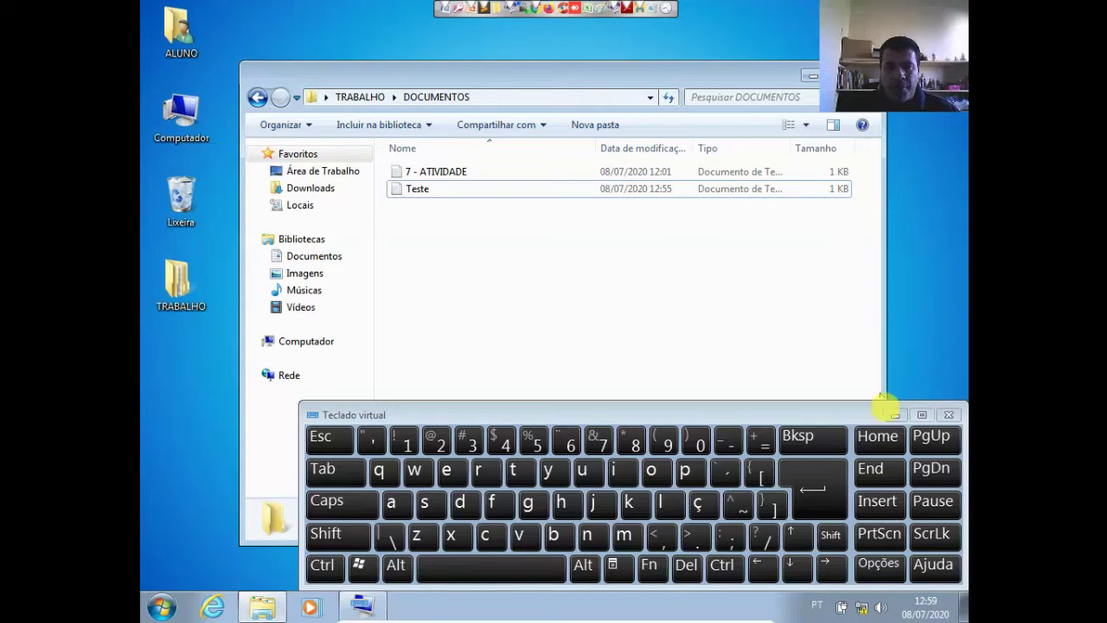
{"action": "left_click", "coordinate": [921, 603]}
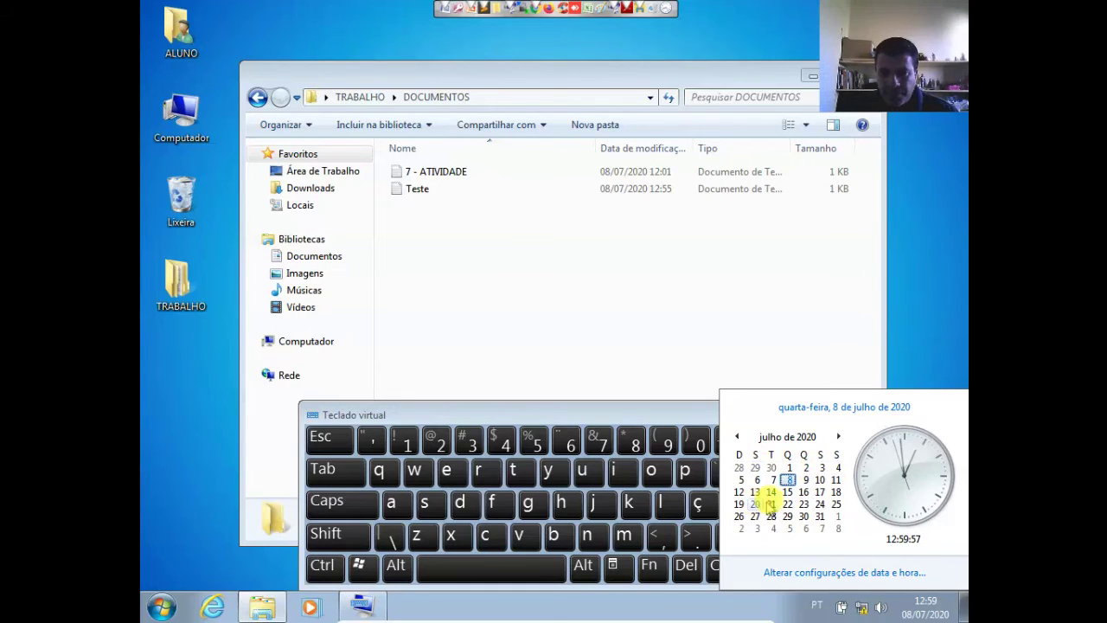
{"action": "left_click", "coordinate": [860, 571]}
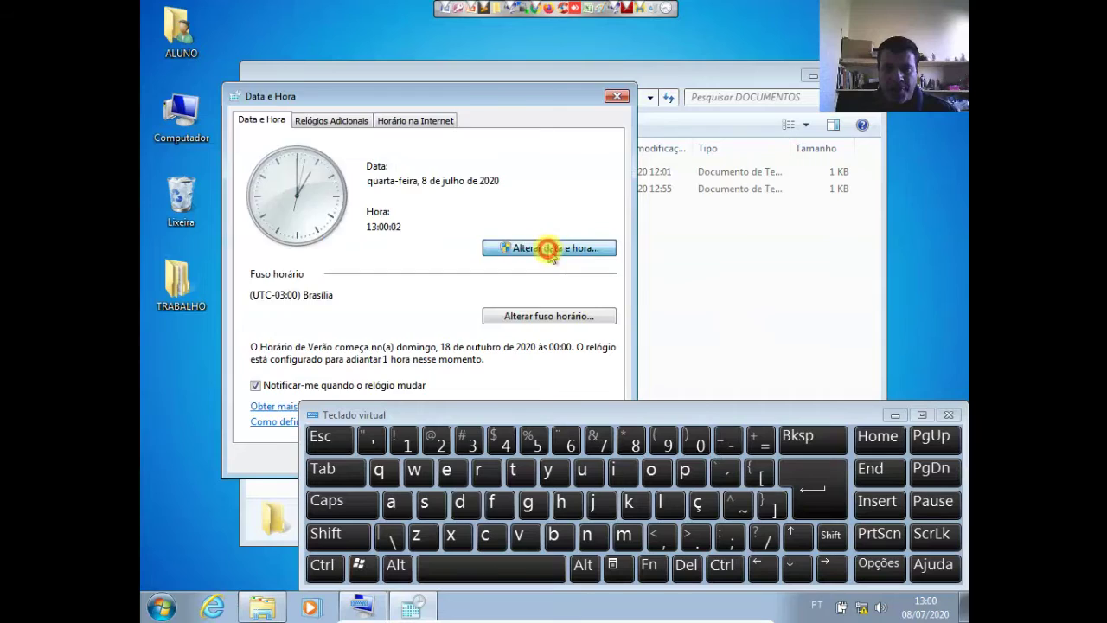
{"action": "left_click", "coordinate": [550, 249]}
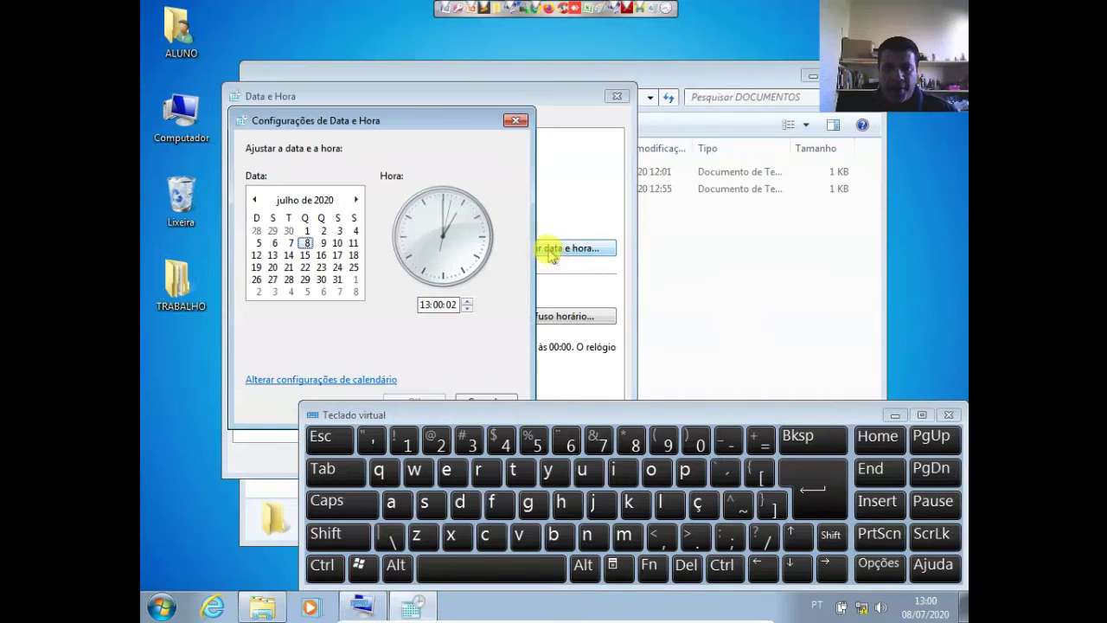
{"action": "left_click", "coordinate": [303, 200]}
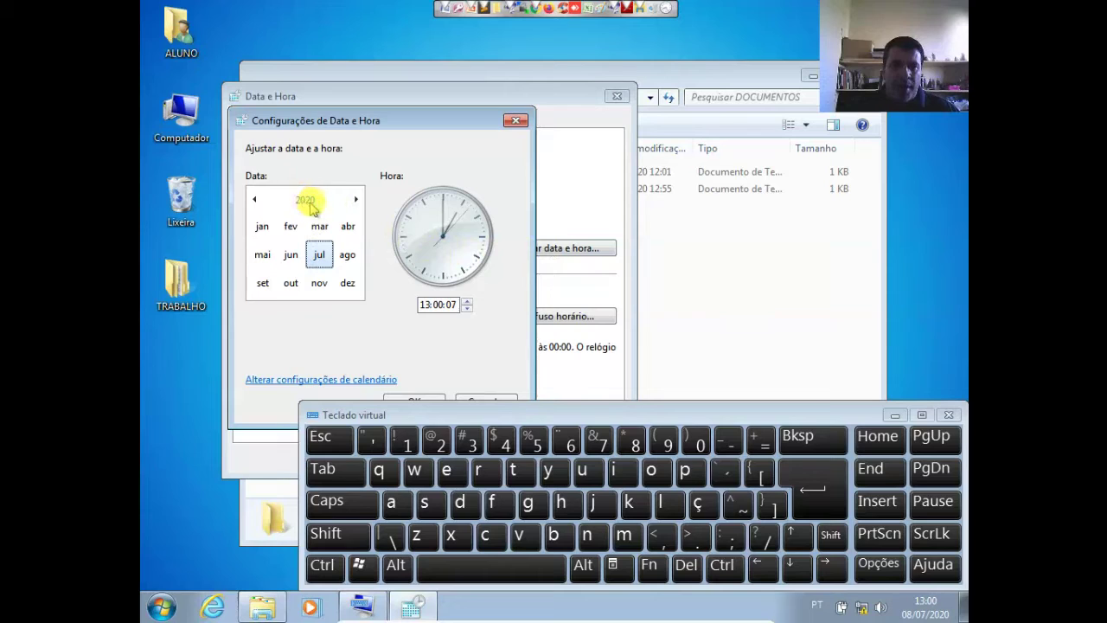
{"action": "left_click", "coordinate": [303, 198]}
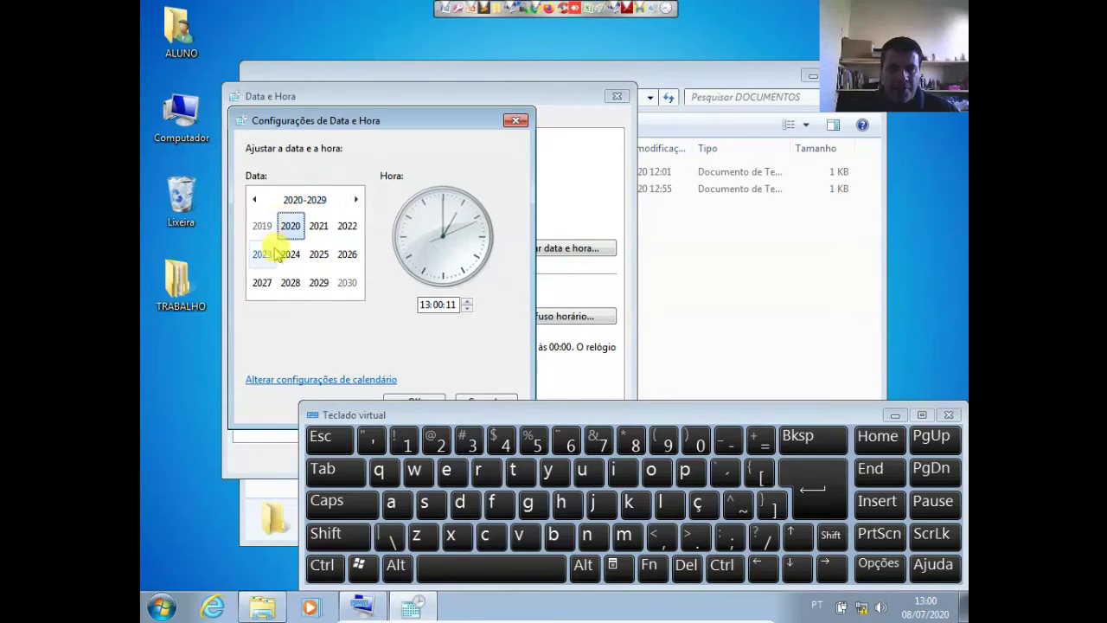
{"action": "left_click", "coordinate": [303, 200]}
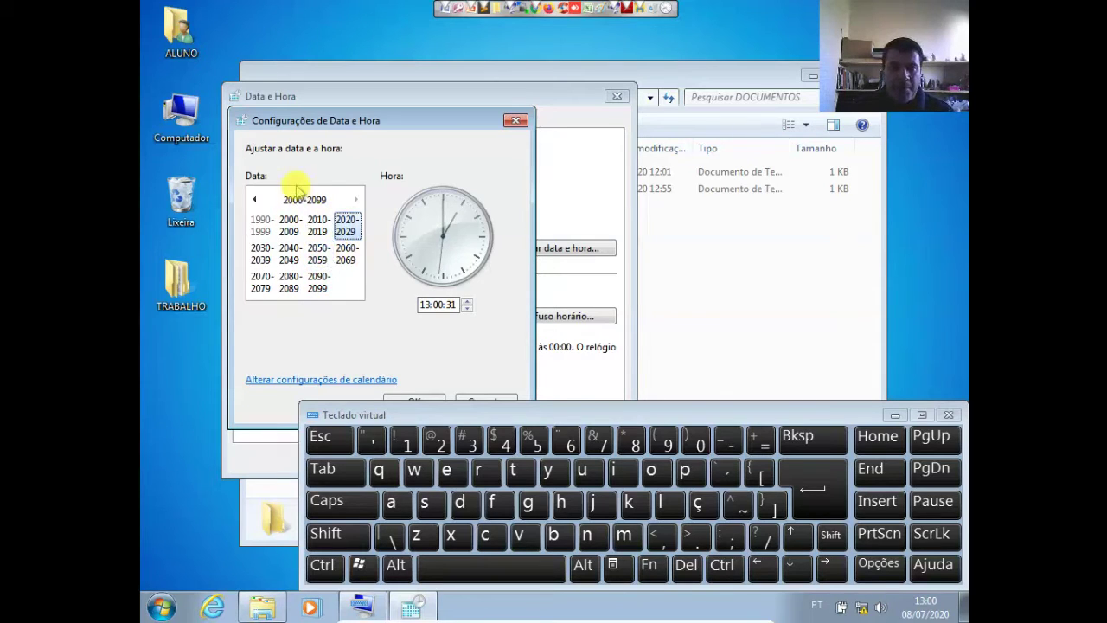
{"action": "left_click", "coordinate": [345, 225]}
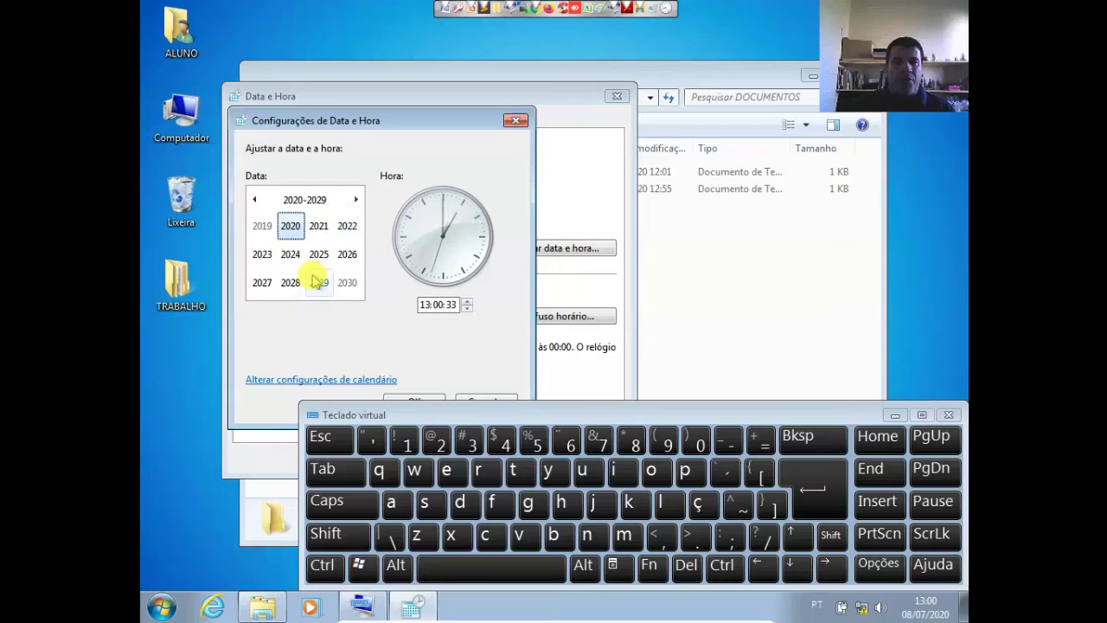
{"action": "left_click", "coordinate": [292, 224]}
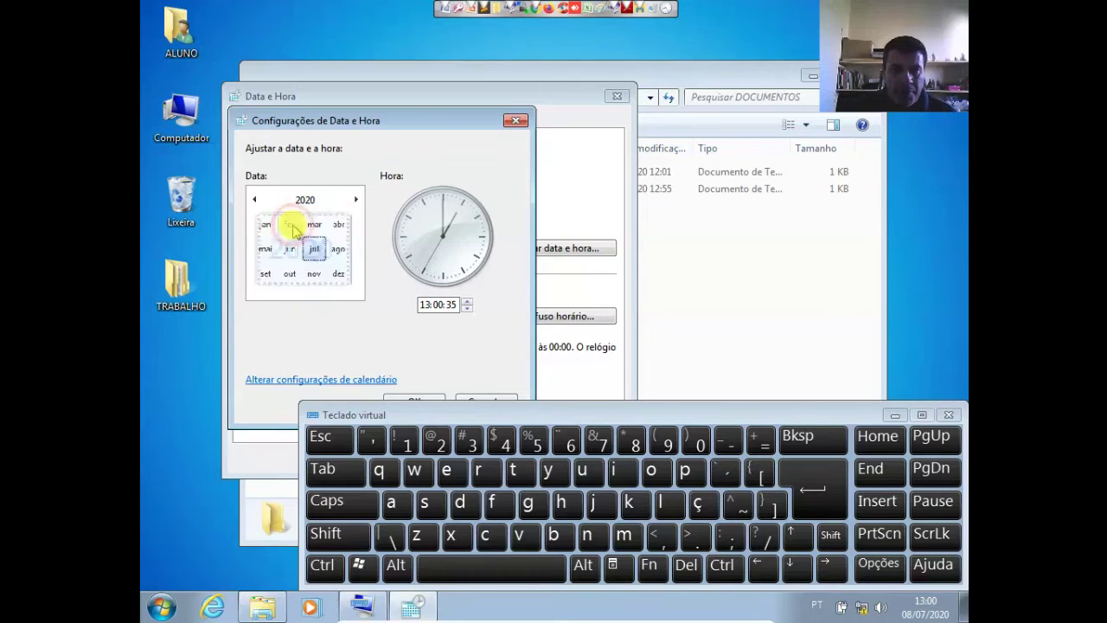
{"action": "left_click", "coordinate": [320, 256]}
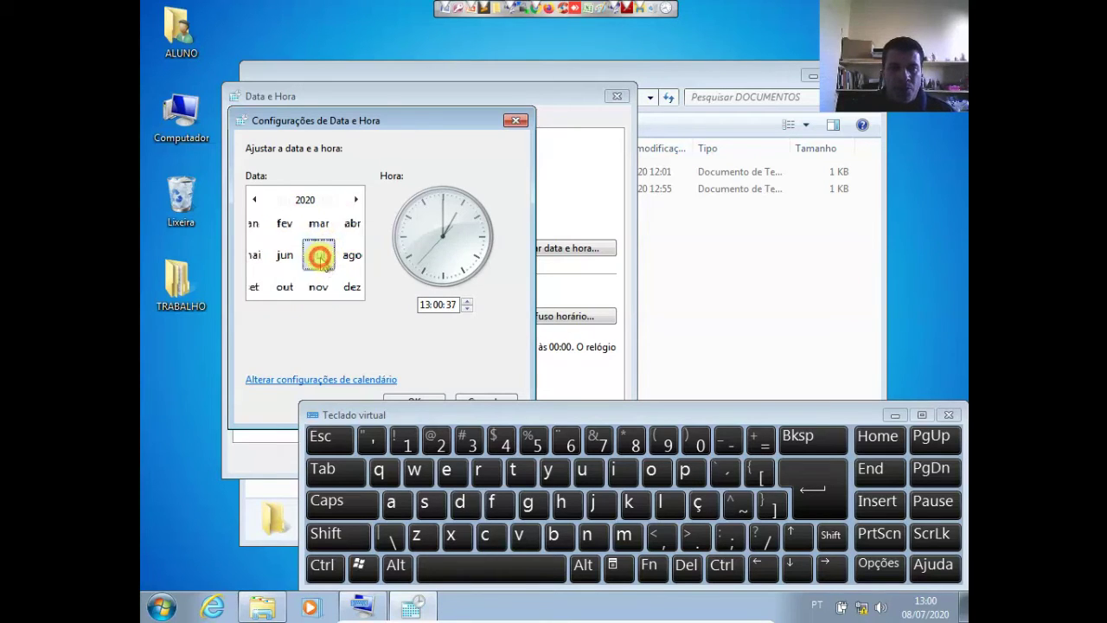
{"action": "left_click", "coordinate": [271, 255]}
Set the clock's hour to 08 and minutes to 15, and apply the new date and time
{"action": "left_click", "coordinate": [425, 307]}
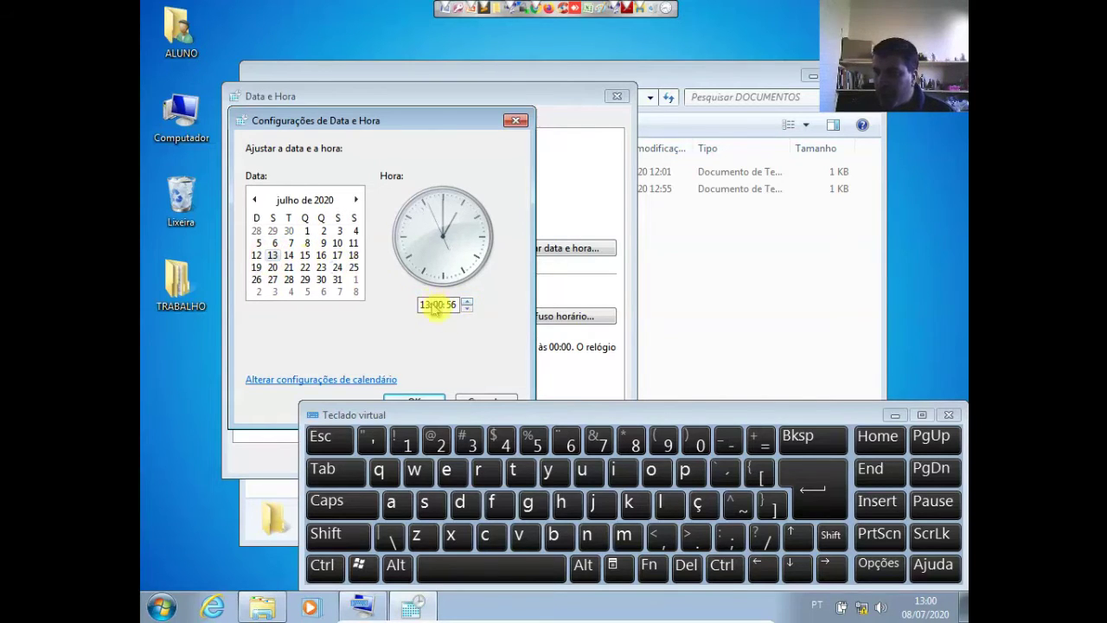
{"action": "left_click_drag", "start_coordinate": [431, 303], "coordinate": [400, 305]}
{"action": "type", "text": "08"}
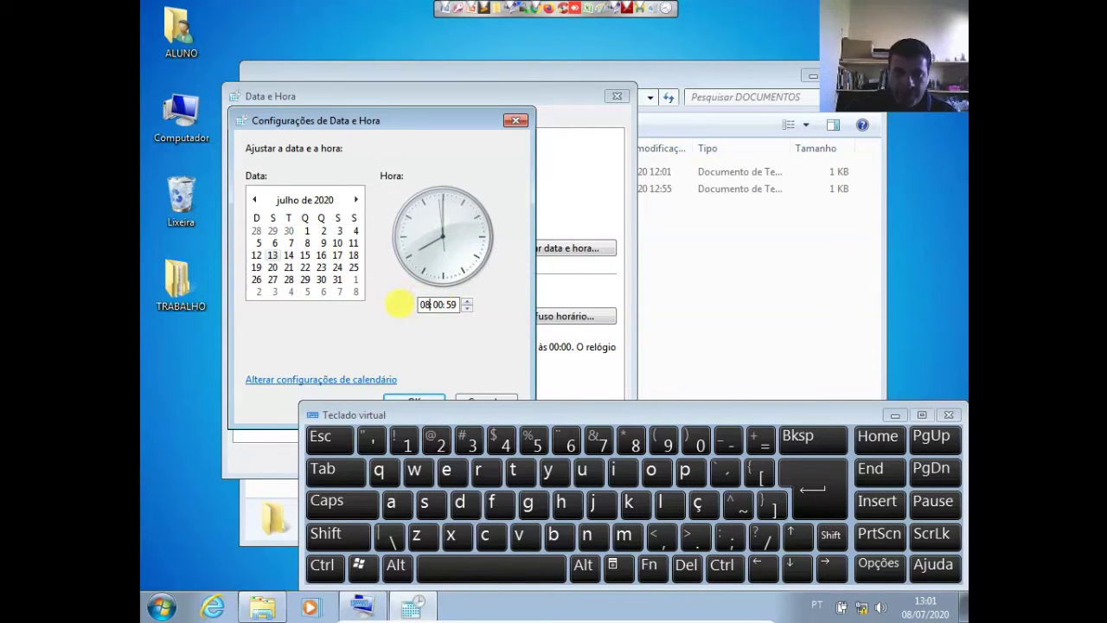
{"action": "left_click", "coordinate": [438, 305]}
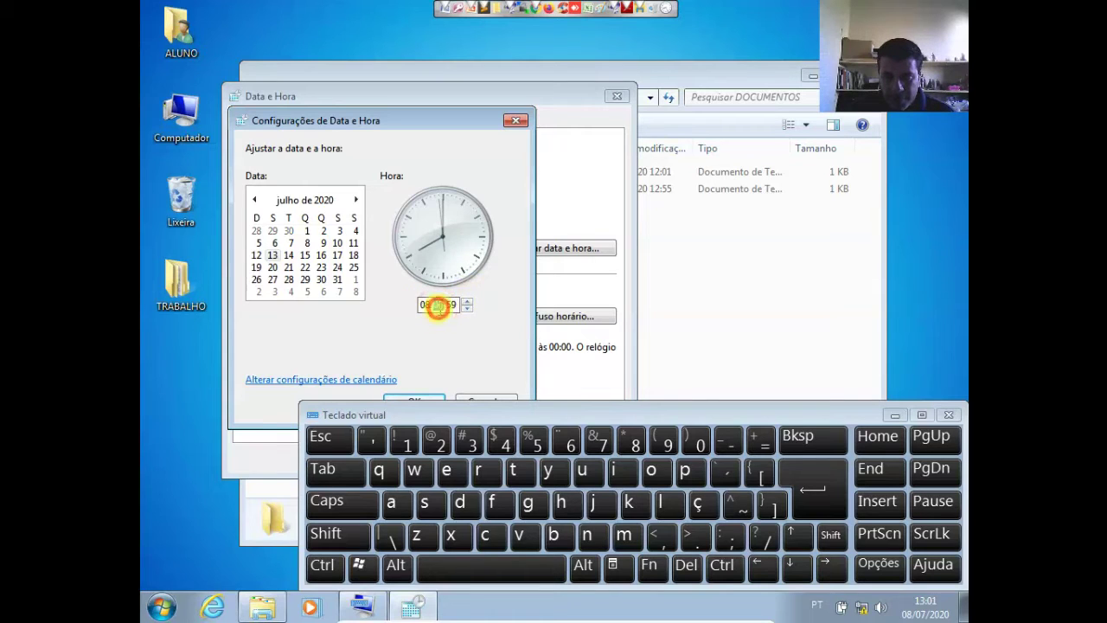
{"action": "type", "text": "15"}
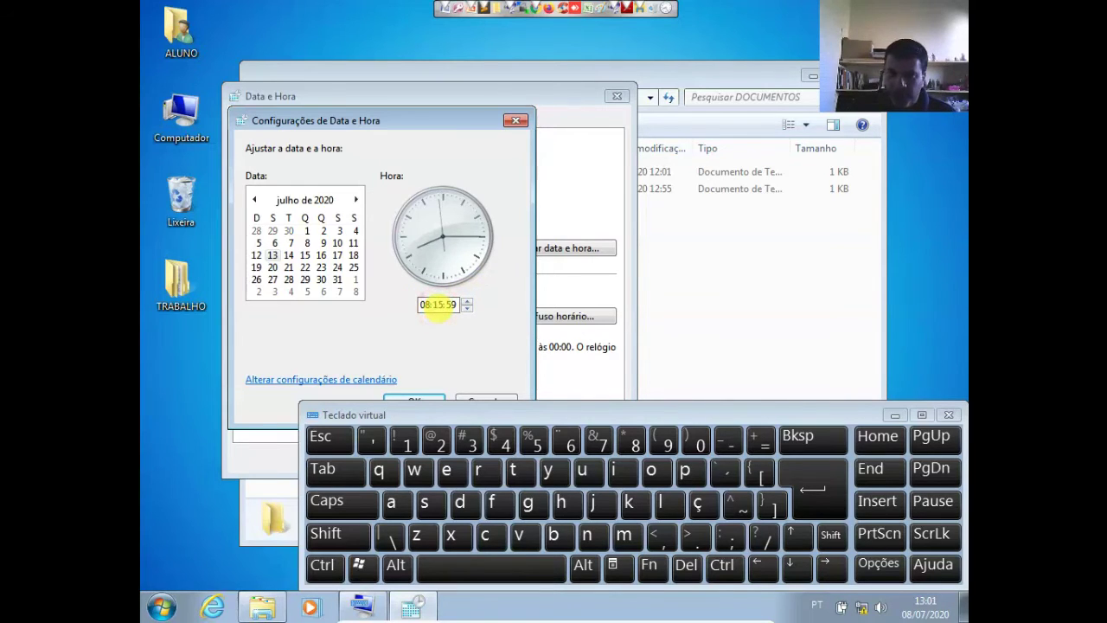
{"action": "left_click_drag", "start_coordinate": [435, 128], "coordinate": [434, 96]}
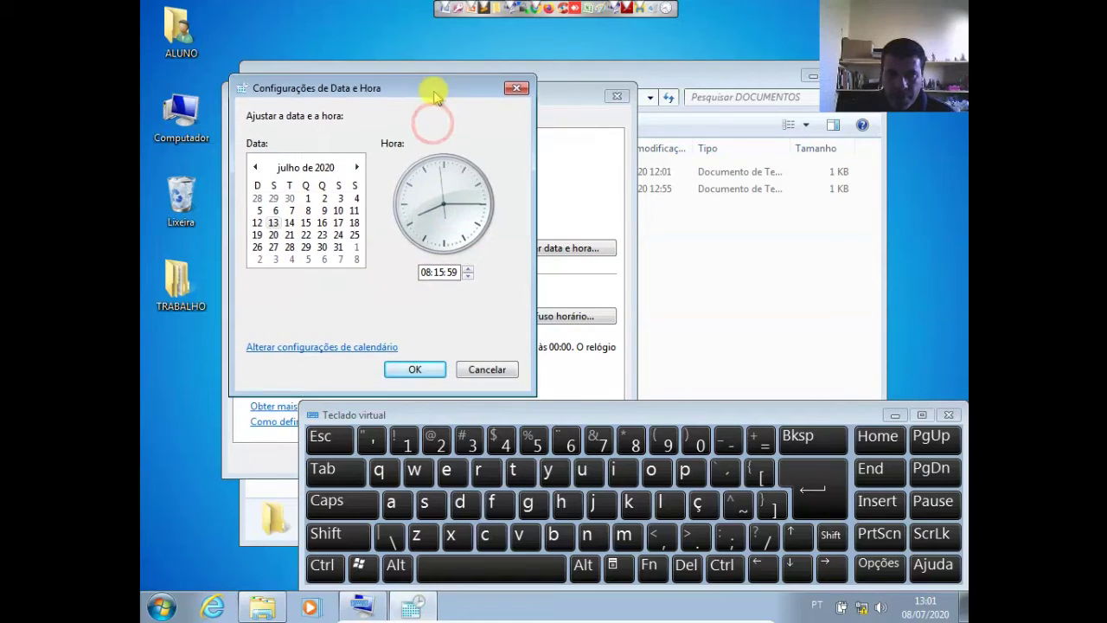
{"action": "left_click", "coordinate": [421, 370]}
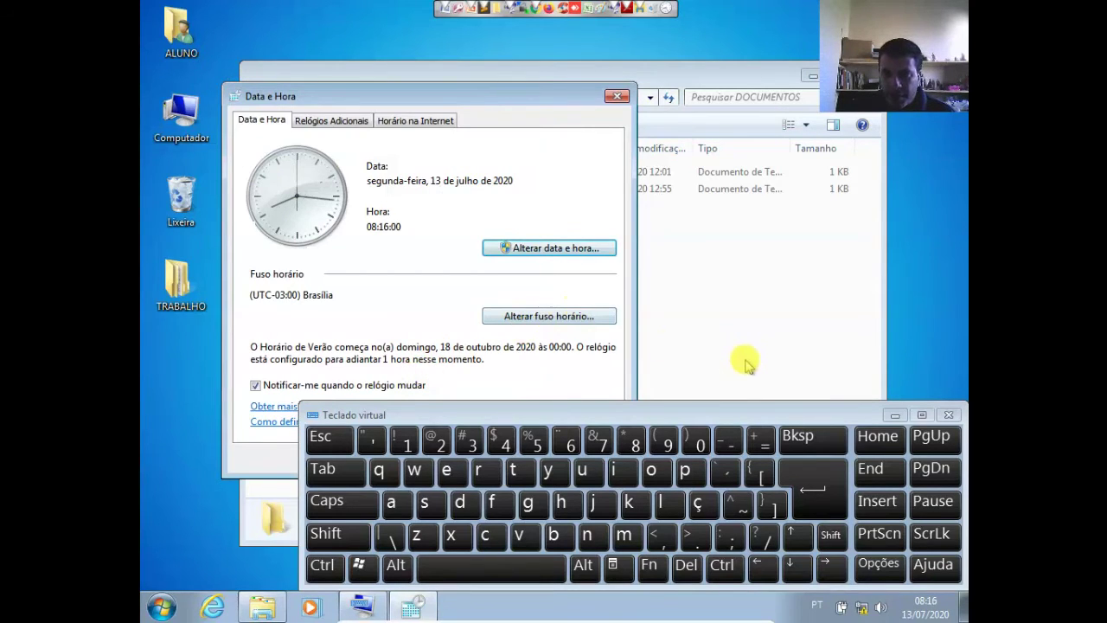
Close the date and time settings, check the taskbar calendar, and close the DOCUMENTOS folder window
{"action": "left_click", "coordinate": [614, 97]}
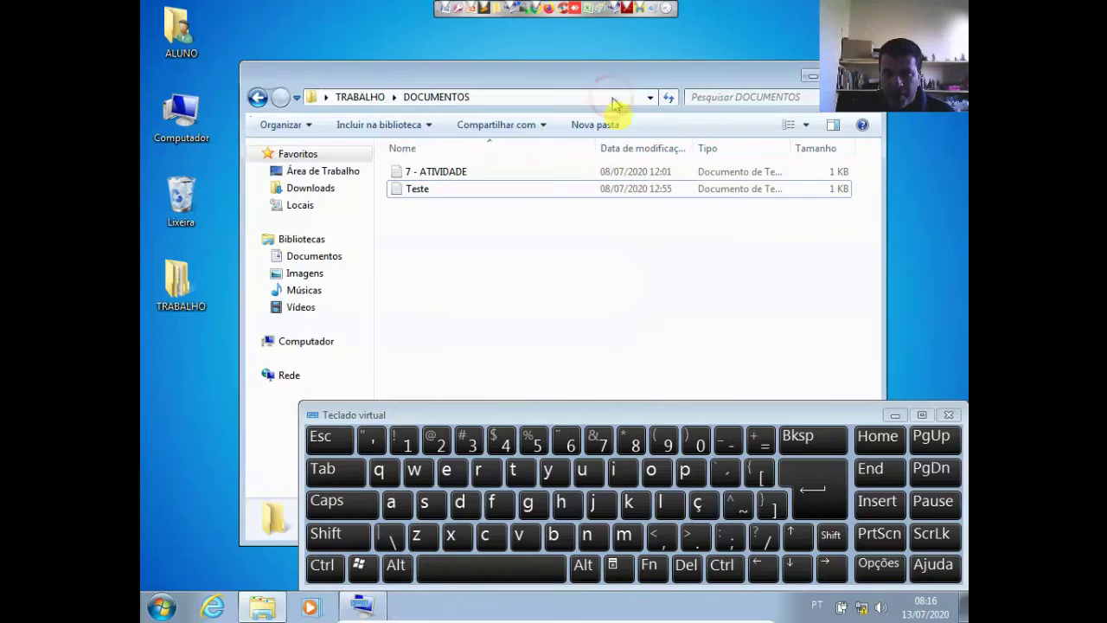
{"action": "left_click", "coordinate": [925, 605]}
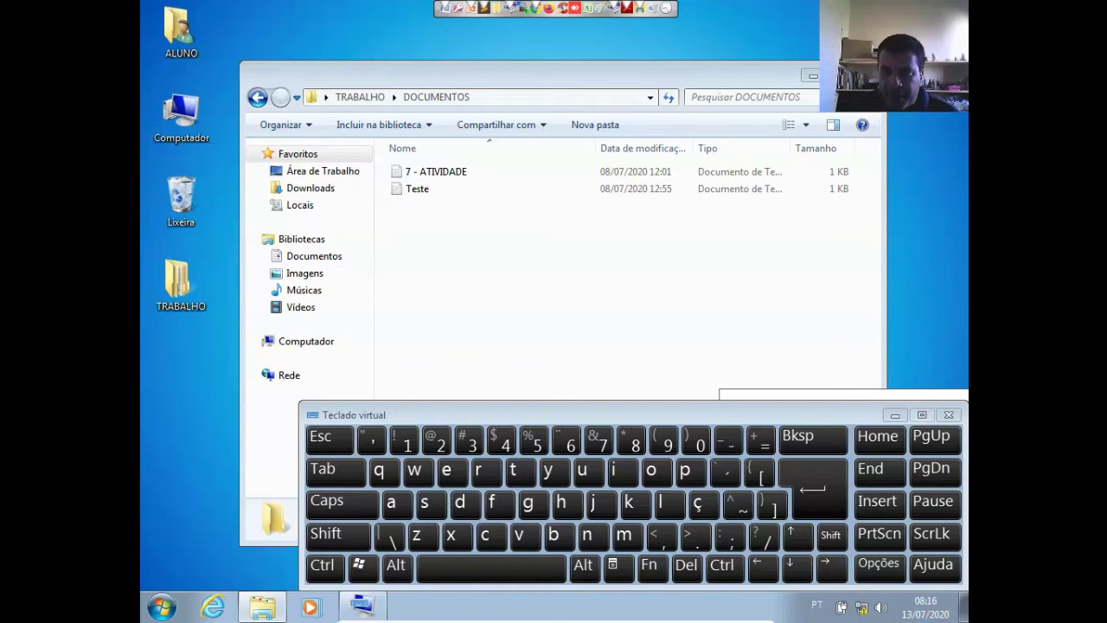
{"action": "left_click", "coordinate": [867, 75]}
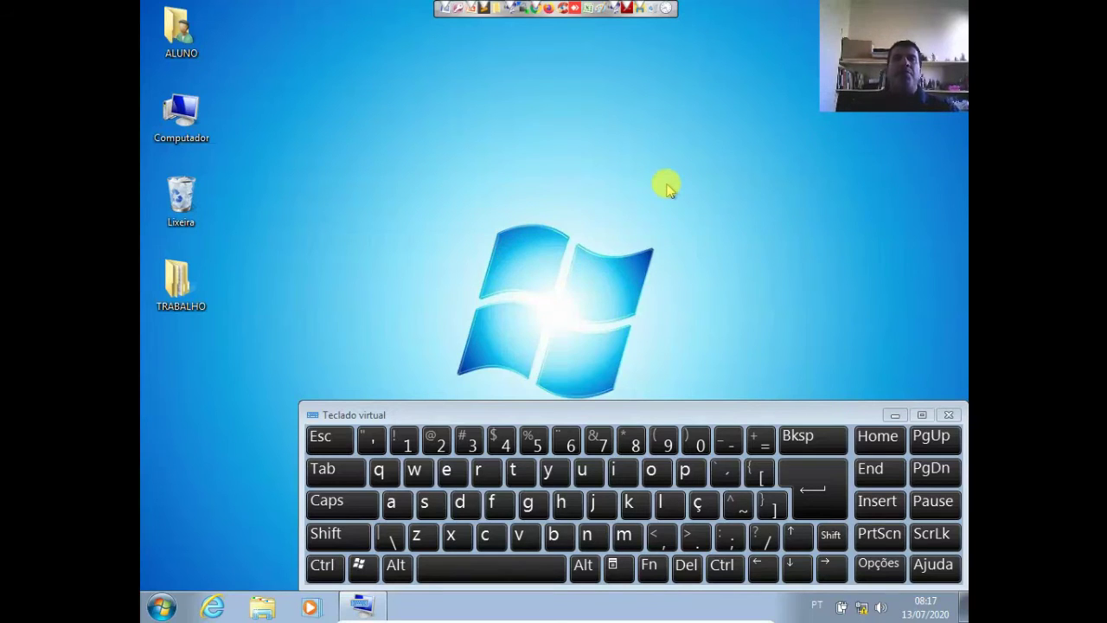
Apply the Tema clássico do Windows theme from the desktop's personalization settings, minimizing the virtual keyboard to uncover the options
{"action": "right_click", "coordinate": [578, 126]}
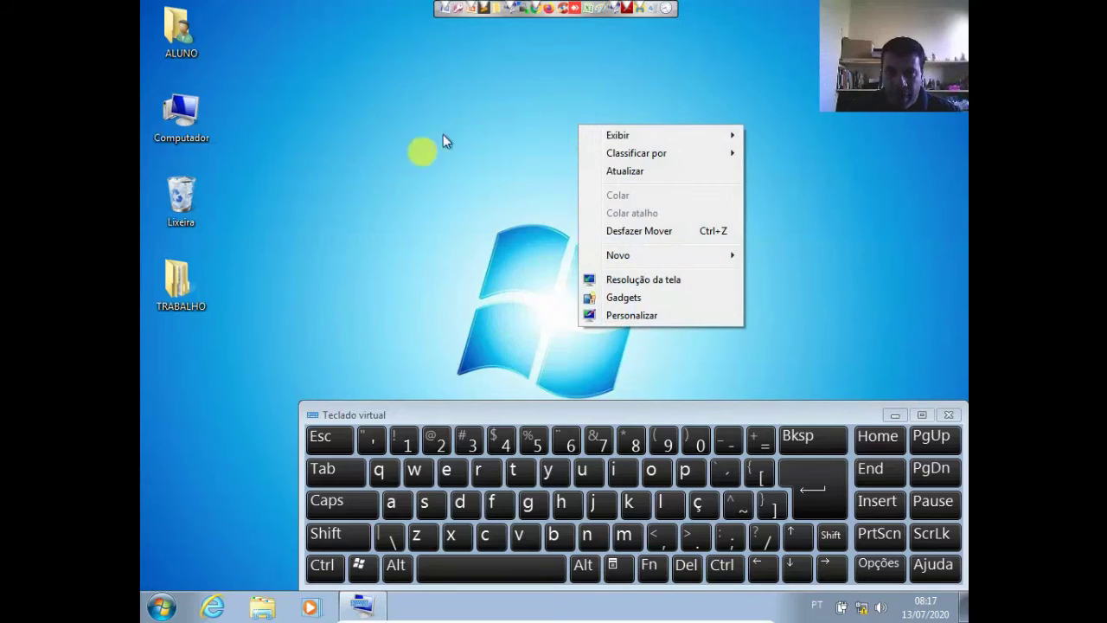
{"action": "left_click", "coordinate": [641, 317]}
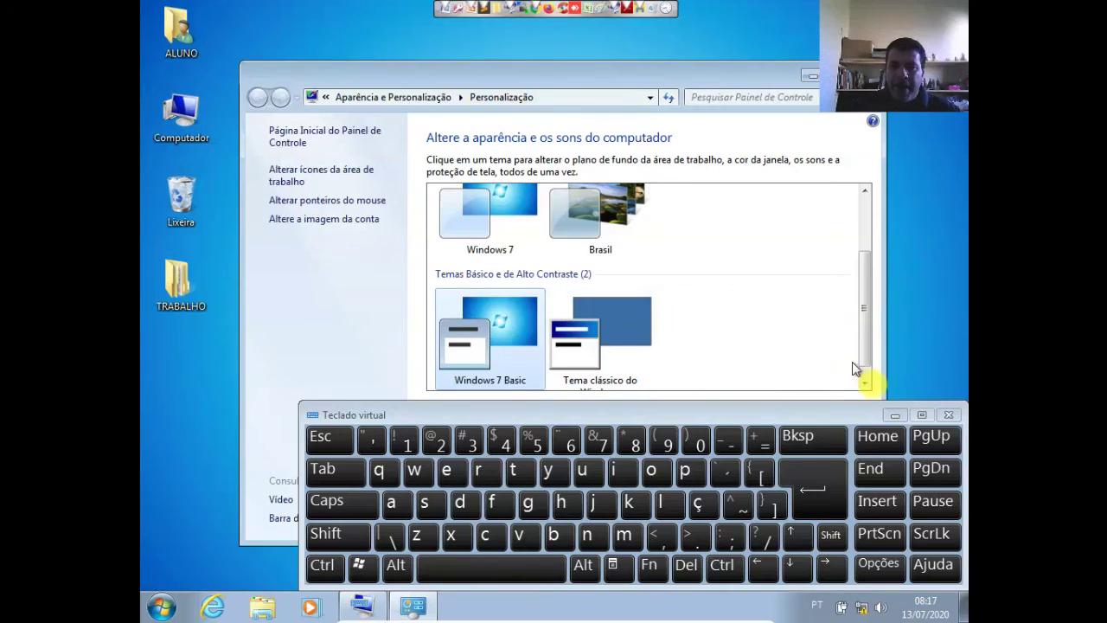
{"action": "left_click", "coordinate": [893, 413]}
{"action": "left_click", "coordinate": [894, 415]}
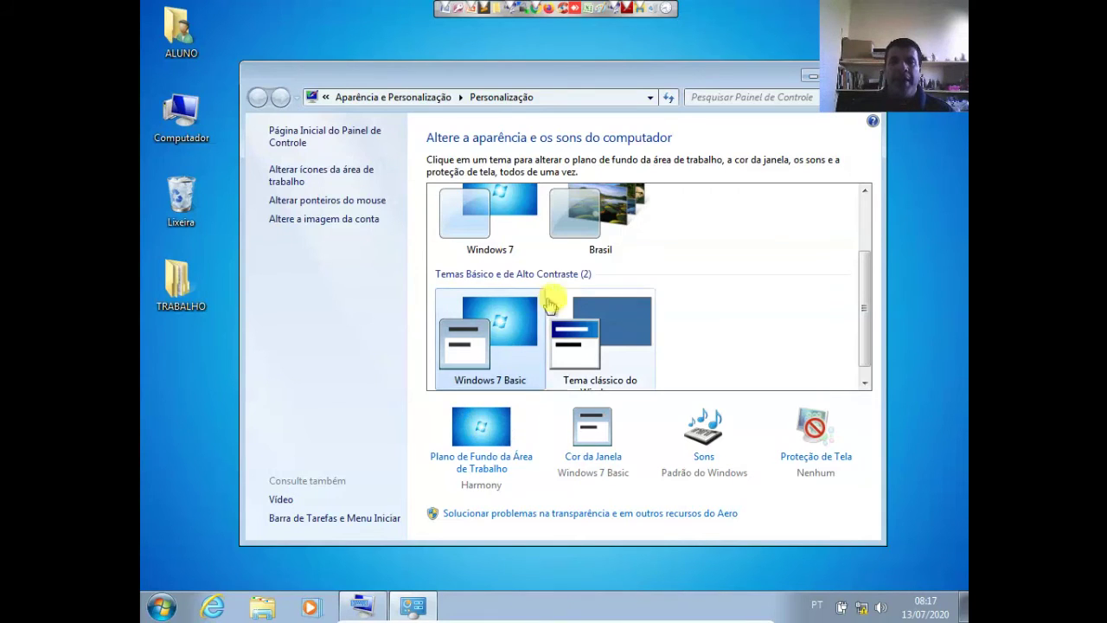
{"action": "left_click", "coordinate": [583, 347]}
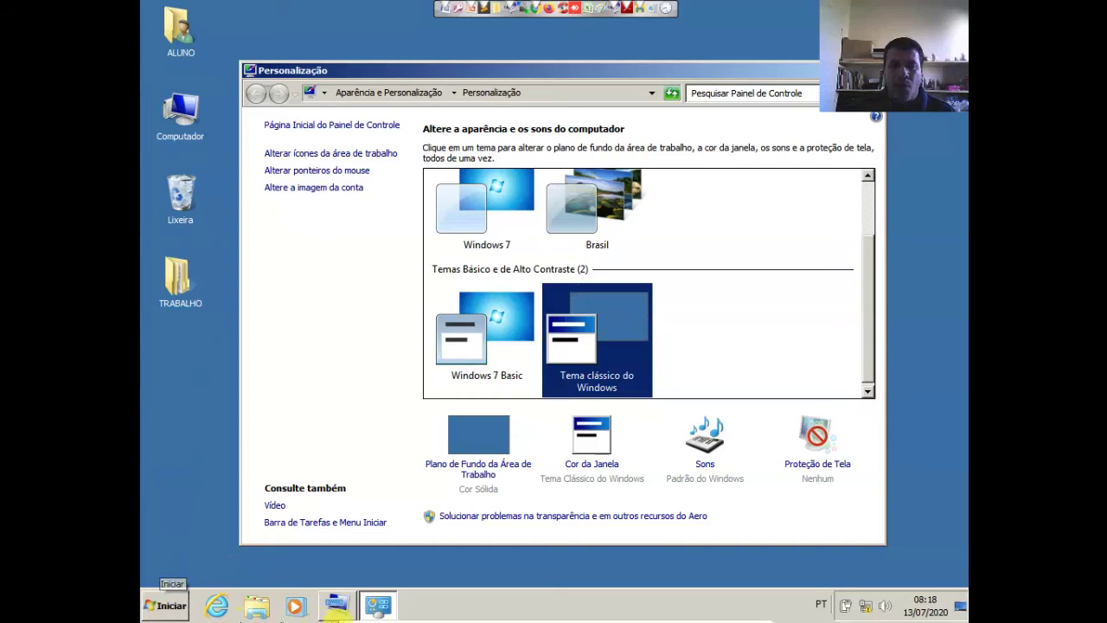
Switch the theme back to Windows 7 Basic, save the forest waterfall picture as the desktop background, and close the personalization window
{"action": "left_click", "coordinate": [509, 352]}
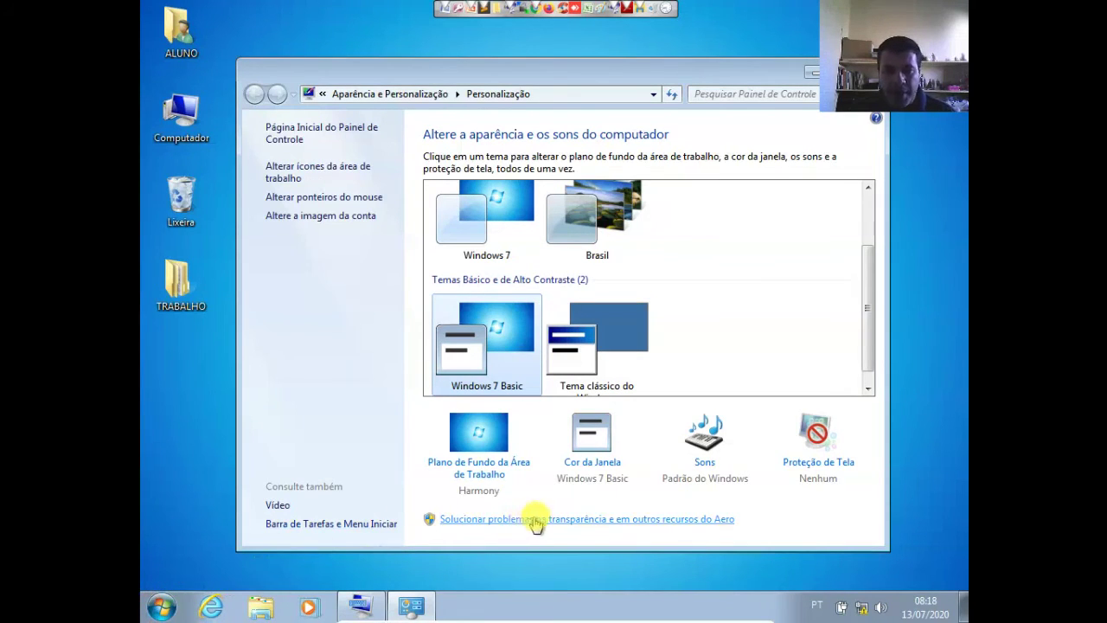
{"action": "left_click", "coordinate": [485, 468]}
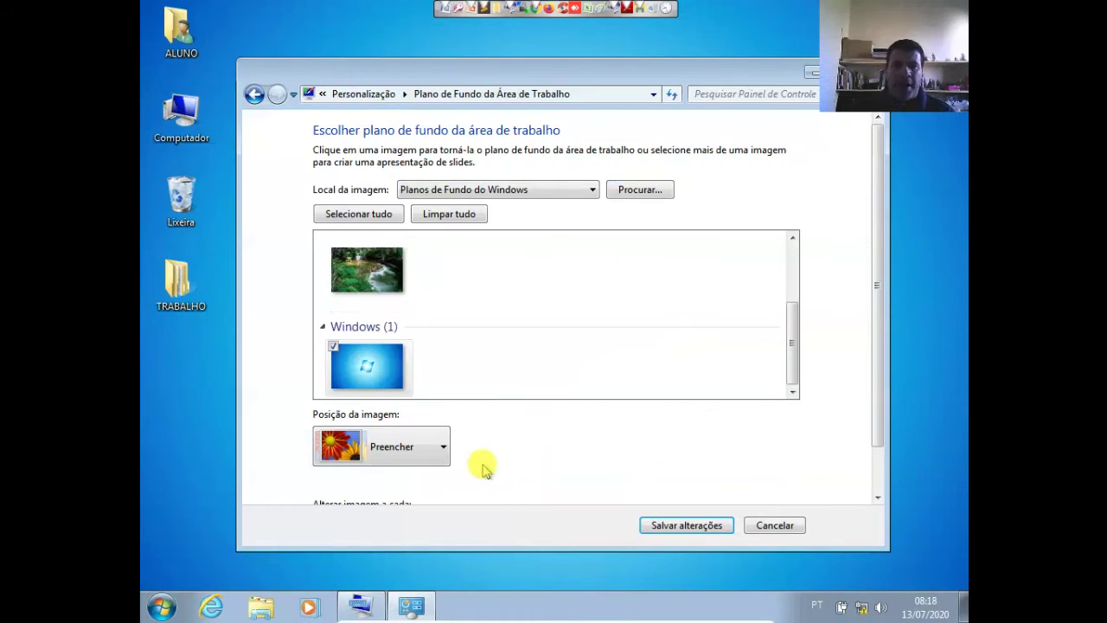
{"action": "left_click", "coordinate": [377, 275]}
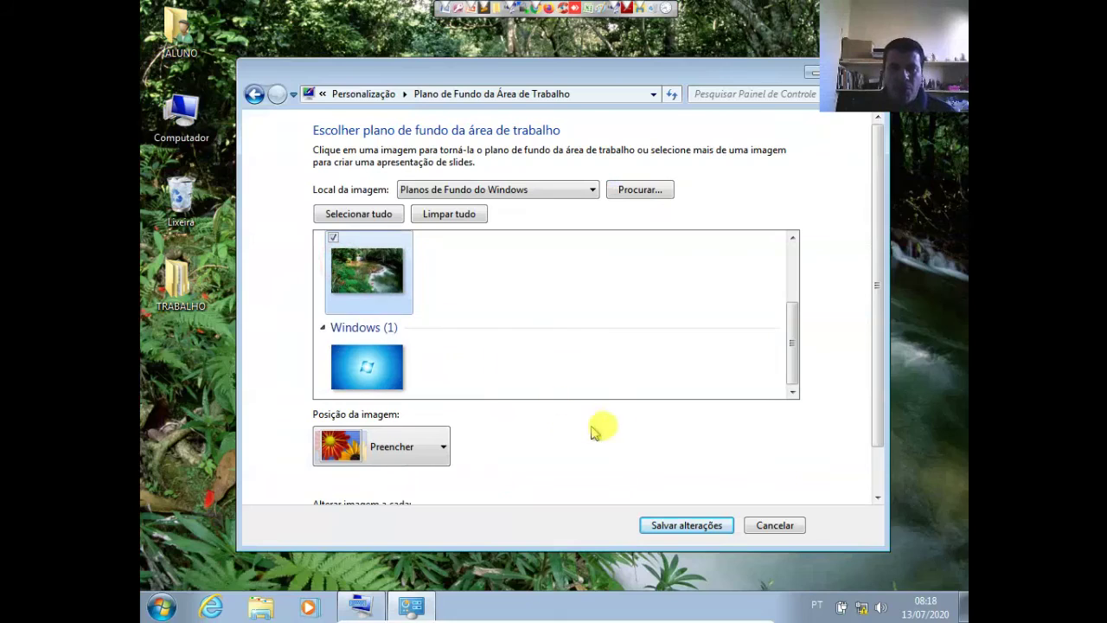
{"action": "left_click", "coordinate": [690, 527]}
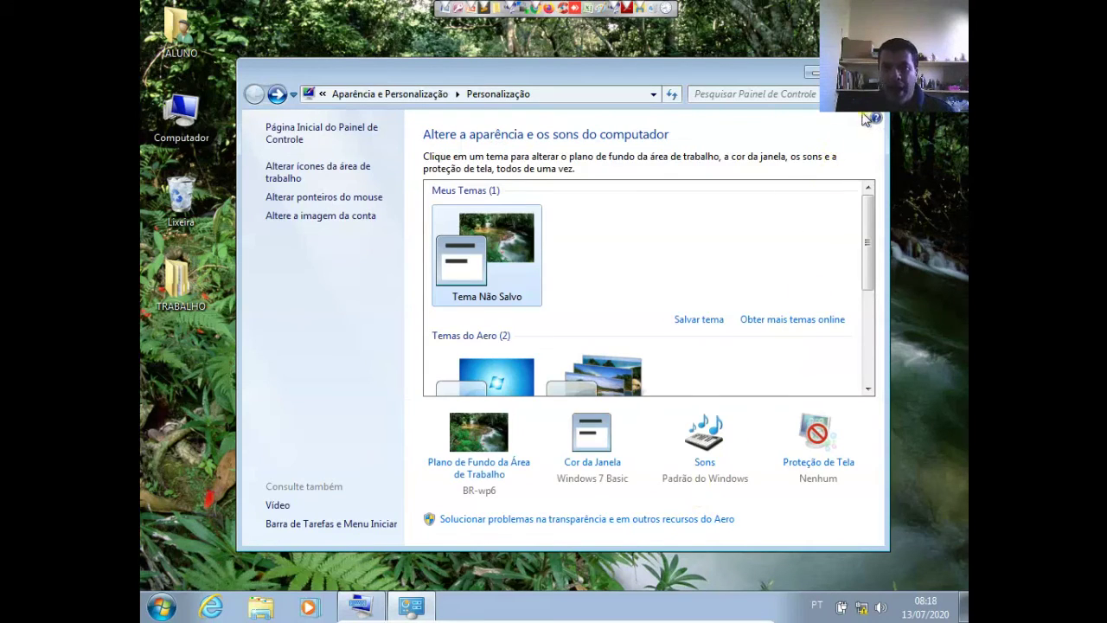
{"action": "left_click", "coordinate": [868, 73]}
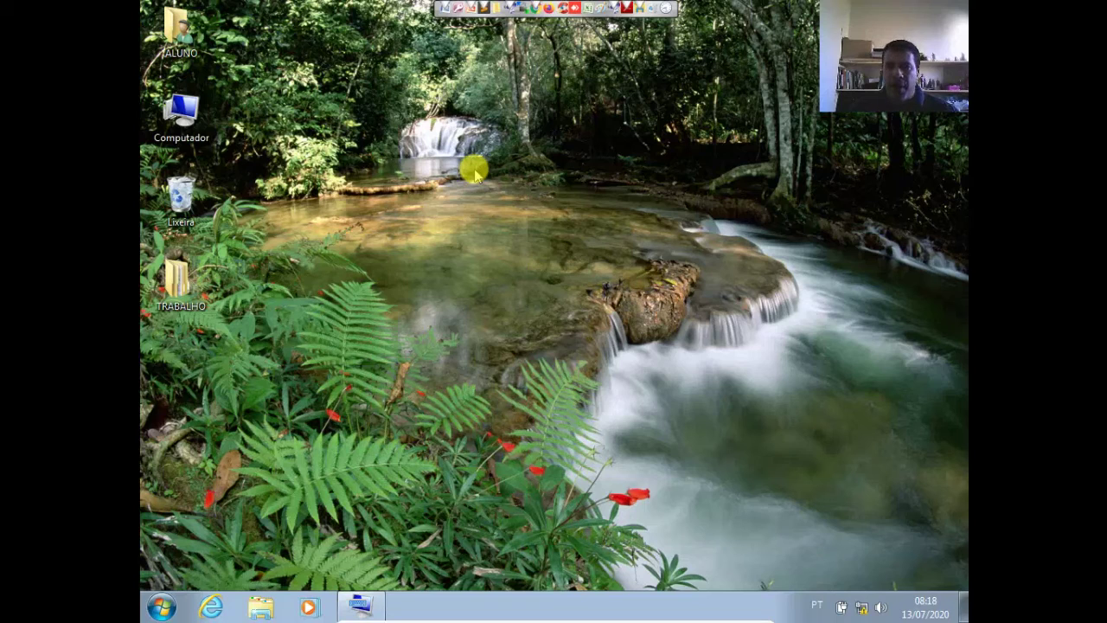
Restore the blue Windows logo picture as the desktop background, save the change, and close the personalization window
{"action": "right_click", "coordinate": [447, 157]}
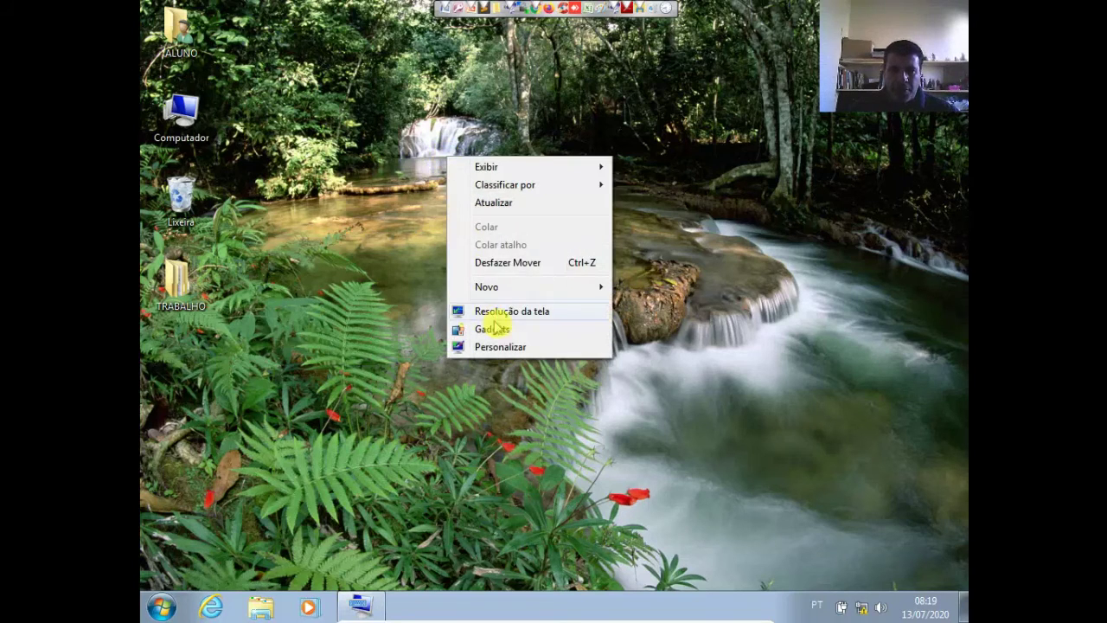
{"action": "left_click", "coordinate": [508, 346]}
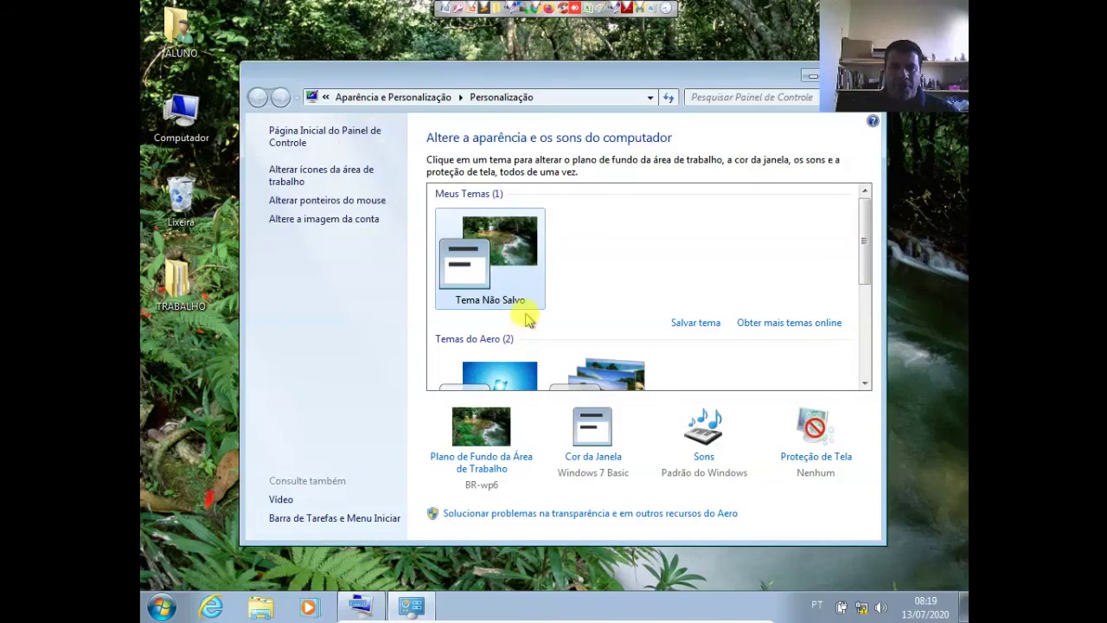
{"action": "left_click", "coordinate": [487, 414]}
{"action": "left_click_drag", "start_coordinate": [790, 300], "coordinate": [788, 379]}
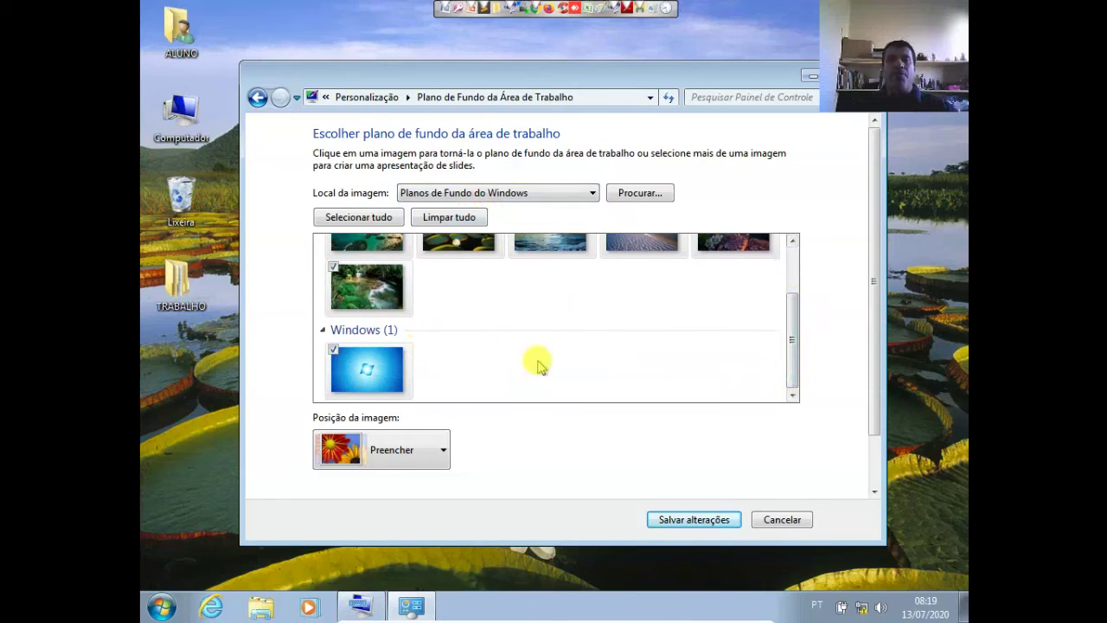
{"action": "left_click", "coordinate": [368, 368]}
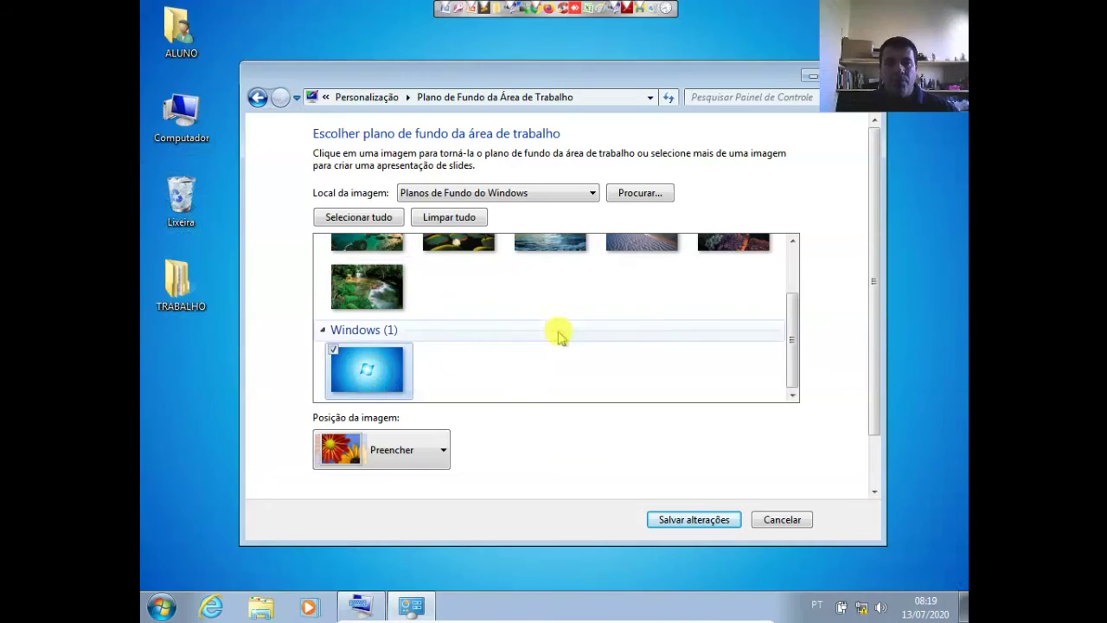
{"action": "left_click", "coordinate": [688, 519]}
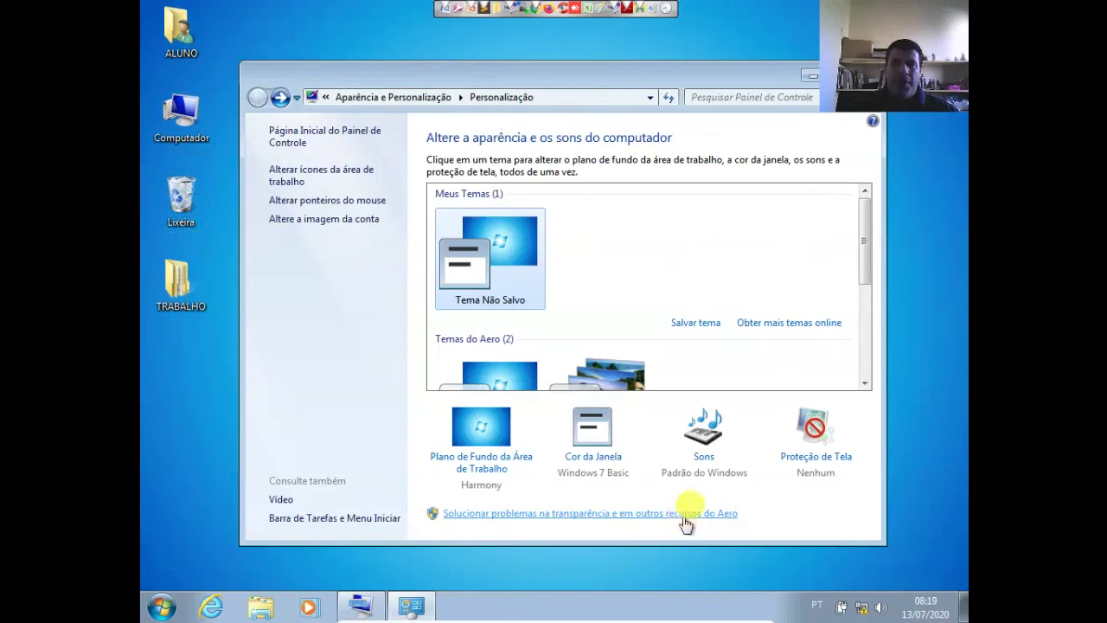
{"action": "left_click", "coordinate": [864, 76]}
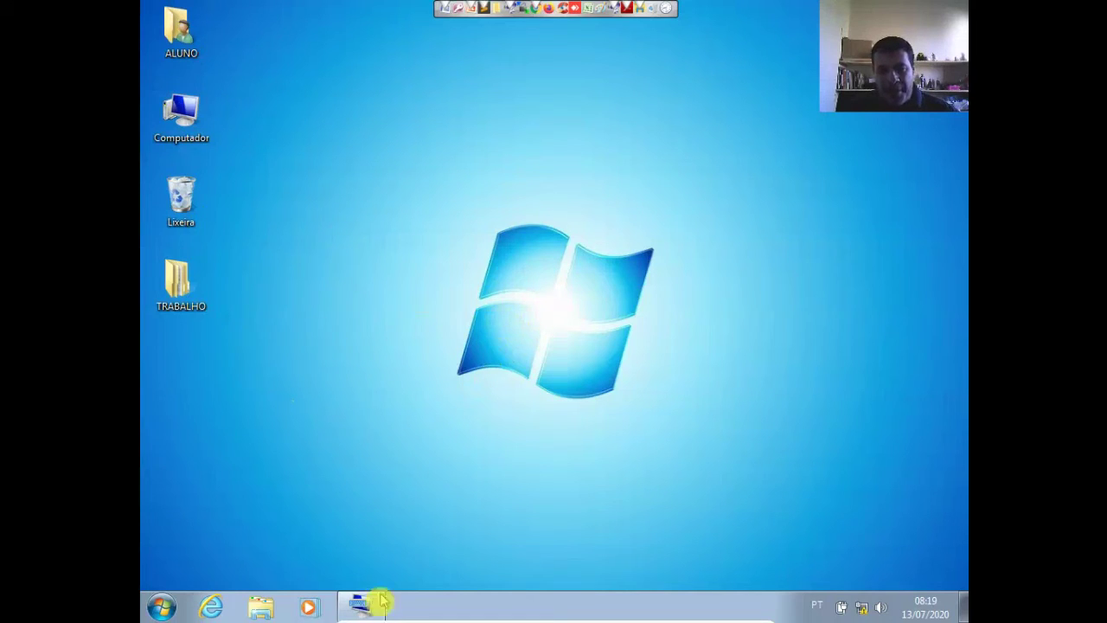
{"action": "mouse_move", "coordinate": [364, 608]}
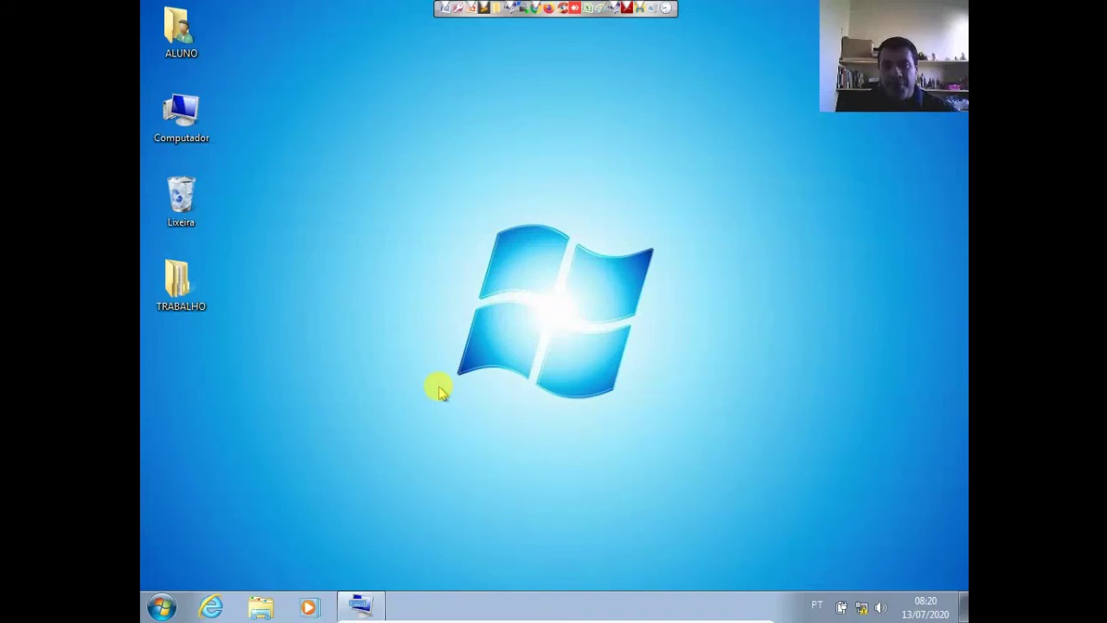
Open the screen saver settings from the desktop's personalization window after browsing the available themes
{"action": "right_click", "coordinate": [433, 228]}
{"action": "left_click", "coordinate": [488, 419]}
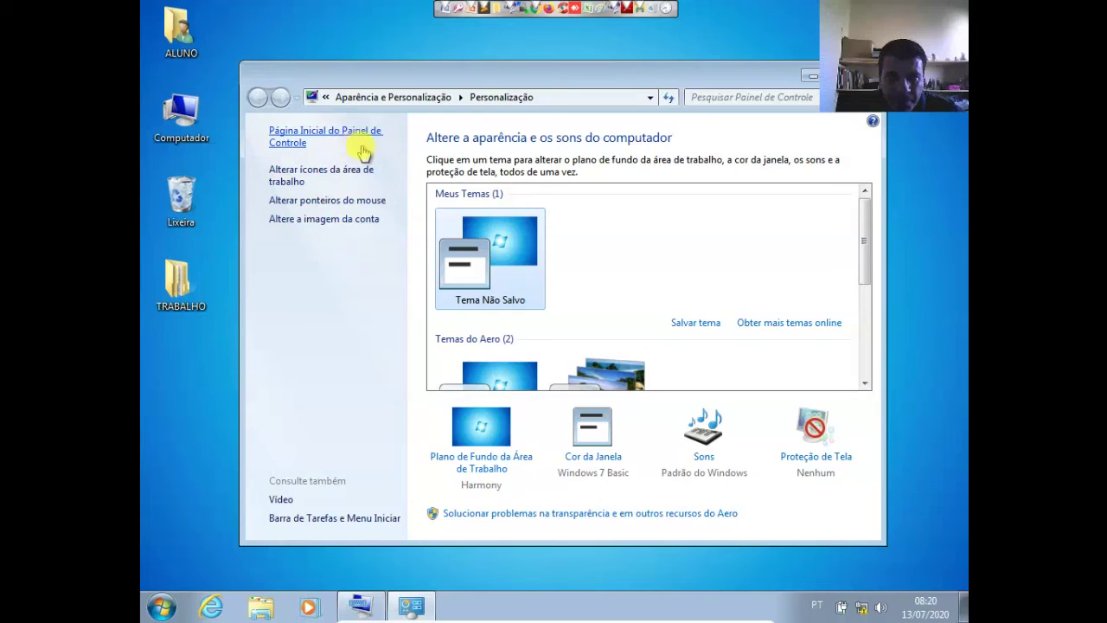
{"action": "scroll", "coordinate": [761, 273], "scroll_direction": "down", "scroll_amount": 2}
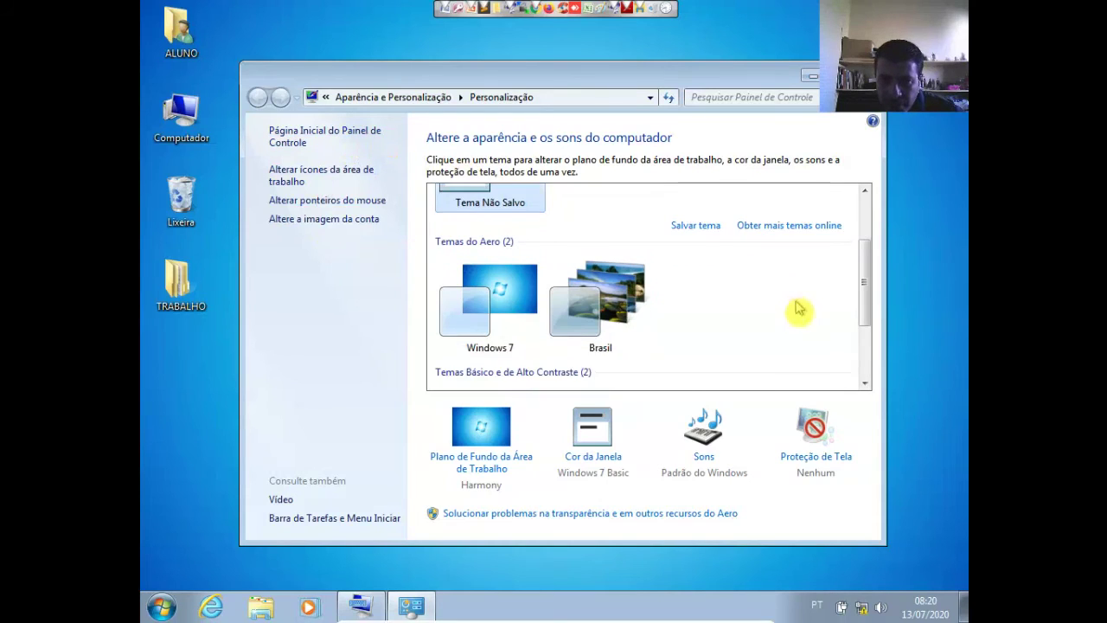
{"action": "scroll", "coordinate": [800, 316], "scroll_direction": "down", "scroll_amount": 2}
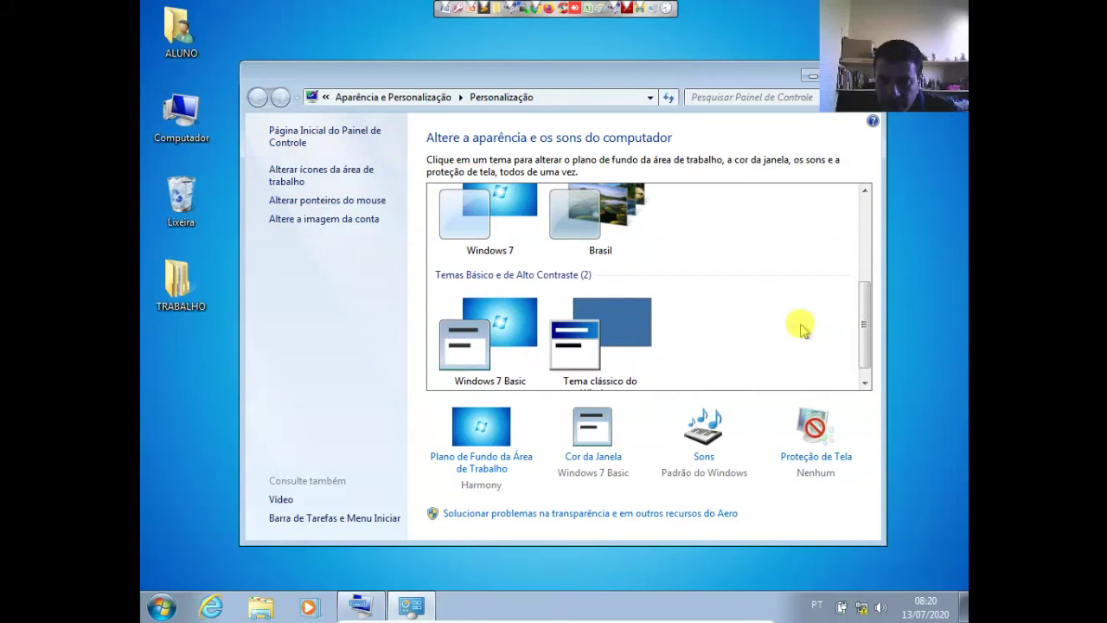
{"action": "scroll", "coordinate": [800, 328], "scroll_direction": "down", "scroll_amount": 1}
{"action": "left_click", "coordinate": [812, 424]}
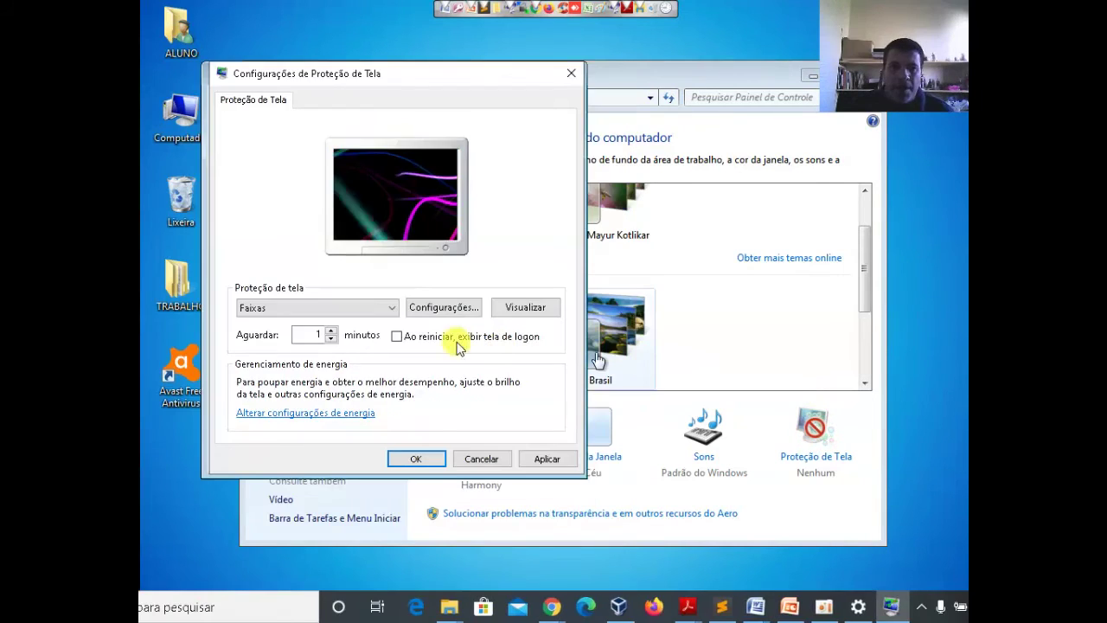
Preview the Bolhas, Faixas and Polígonos screen savers in the screen saver settings
{"action": "left_click", "coordinate": [318, 308]}
{"action": "left_click", "coordinate": [292, 334]}
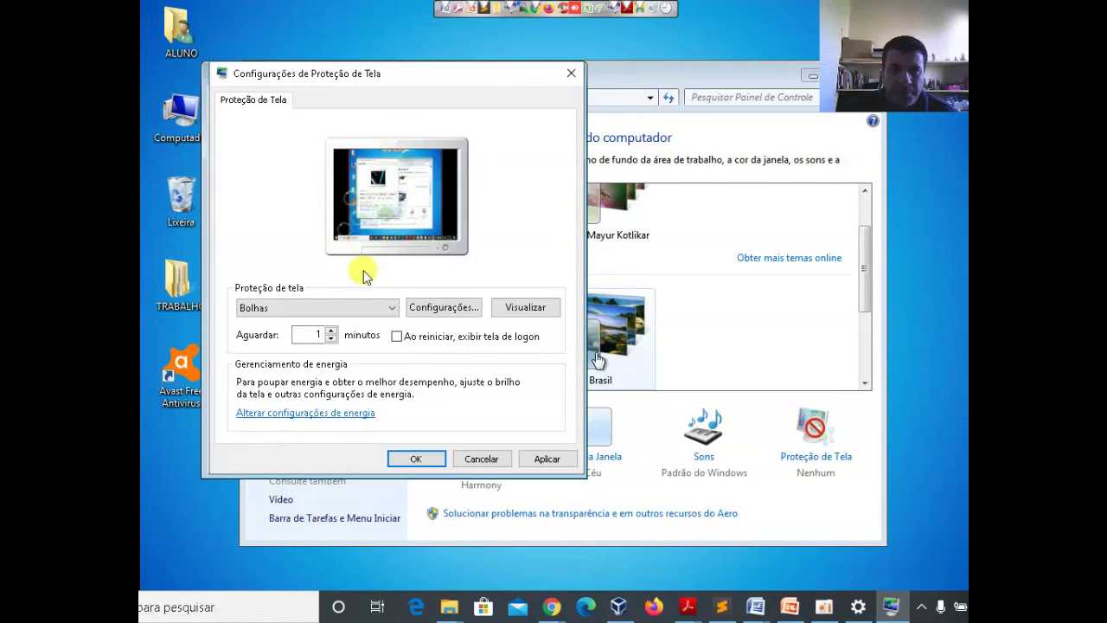
{"action": "left_click", "coordinate": [356, 307]}
{"action": "left_click", "coordinate": [288, 365]}
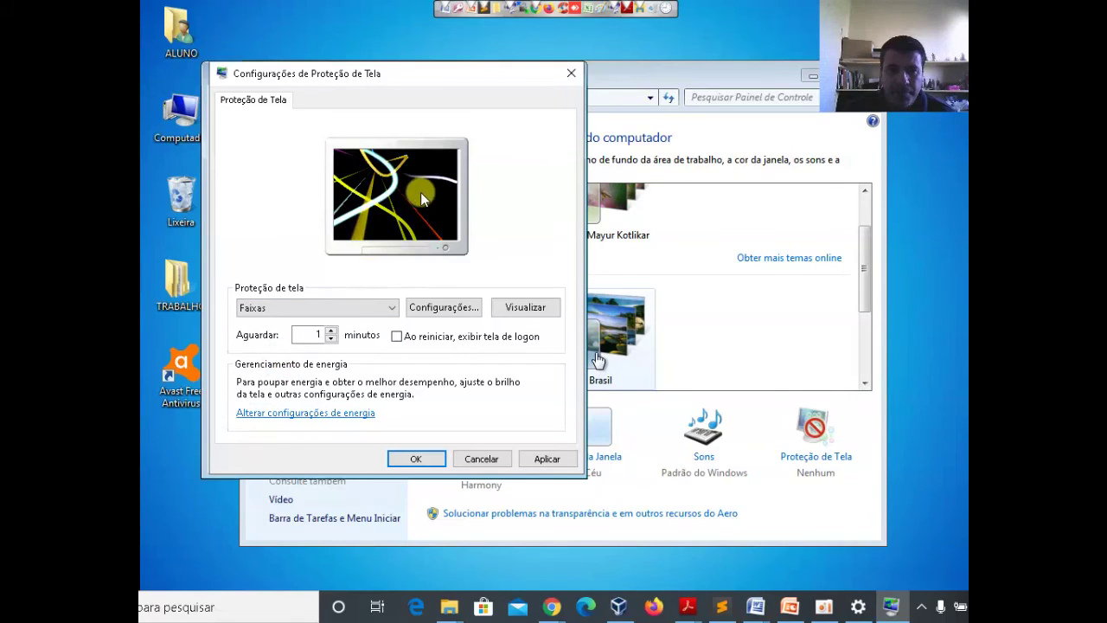
{"action": "left_click", "coordinate": [321, 308]}
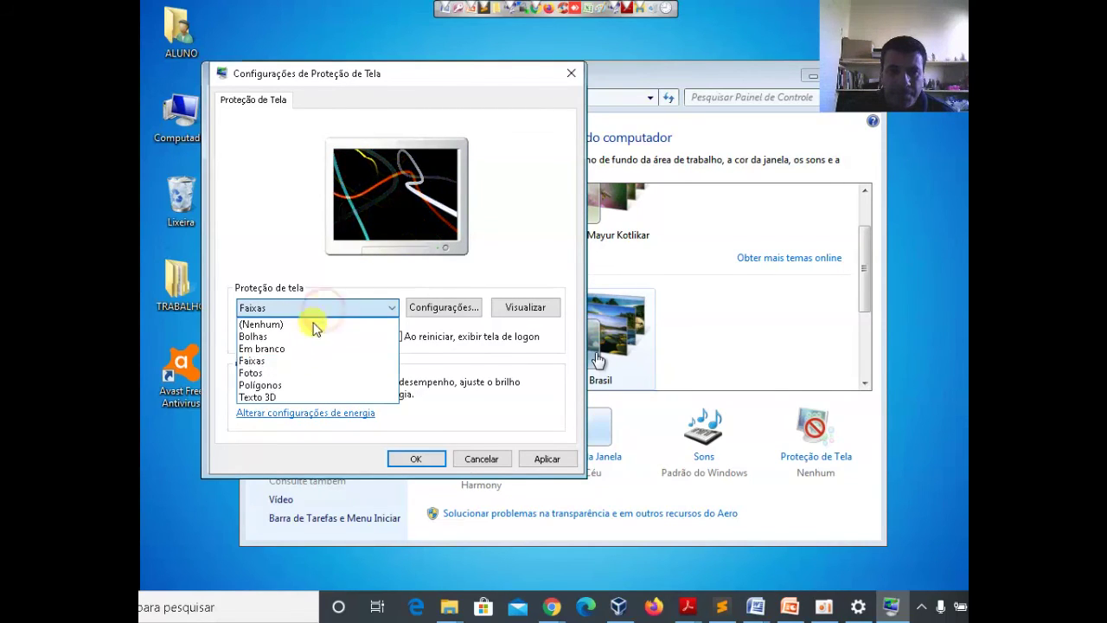
{"action": "left_click", "coordinate": [292, 385]}
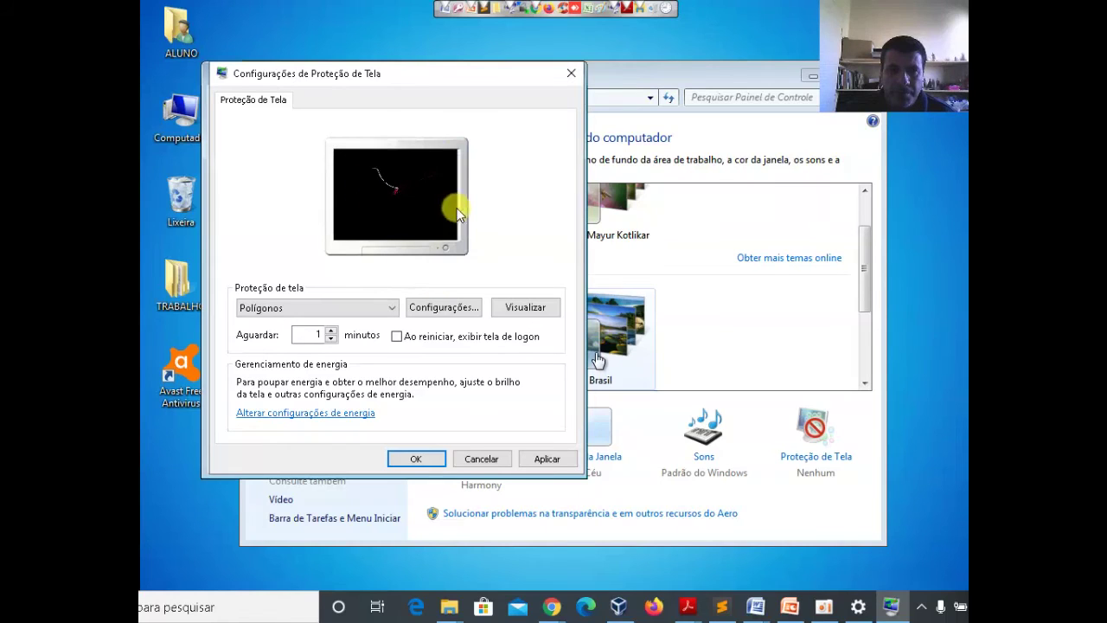
Select the Texto 3D screen saver, replace its custom text in the saver's settings, and confirm the entry
{"action": "left_click", "coordinate": [334, 309]}
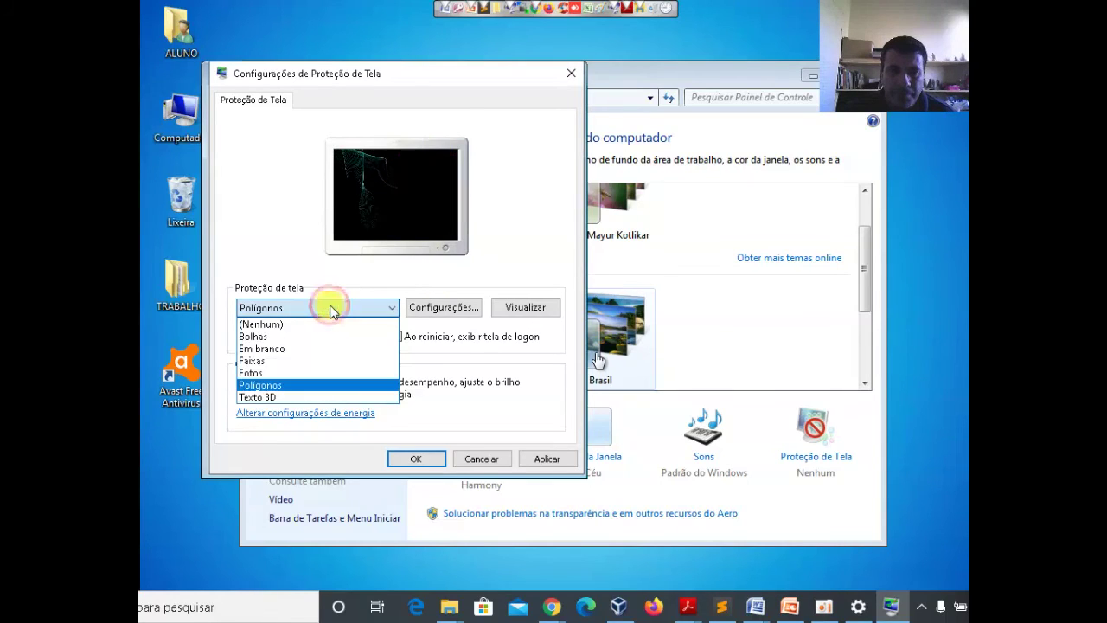
{"action": "left_click", "coordinate": [296, 393]}
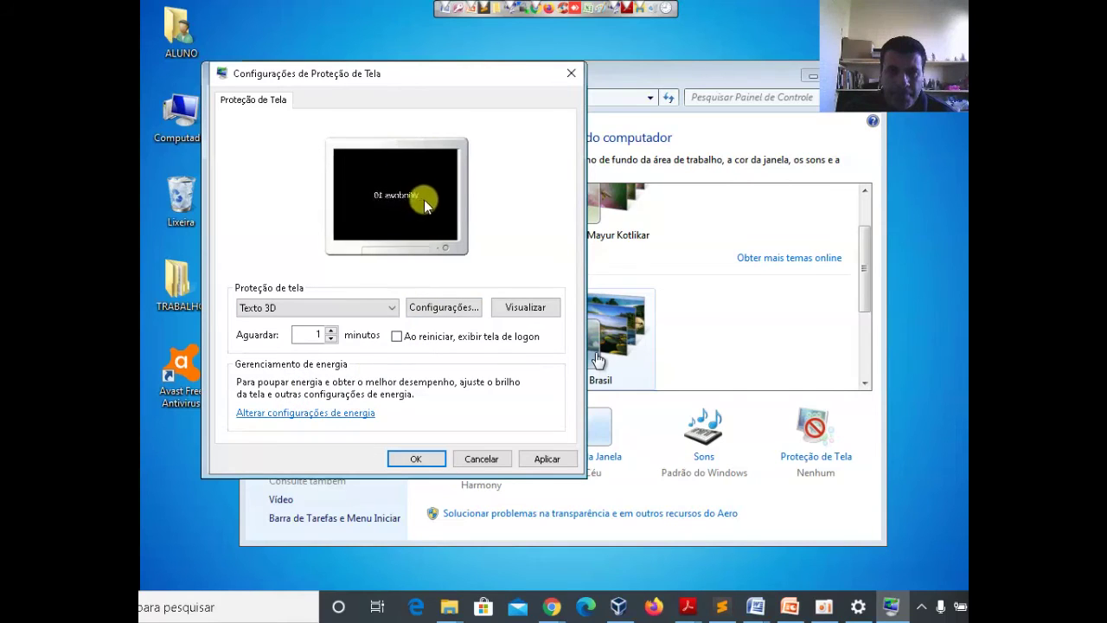
{"action": "left_click", "coordinate": [458, 304]}
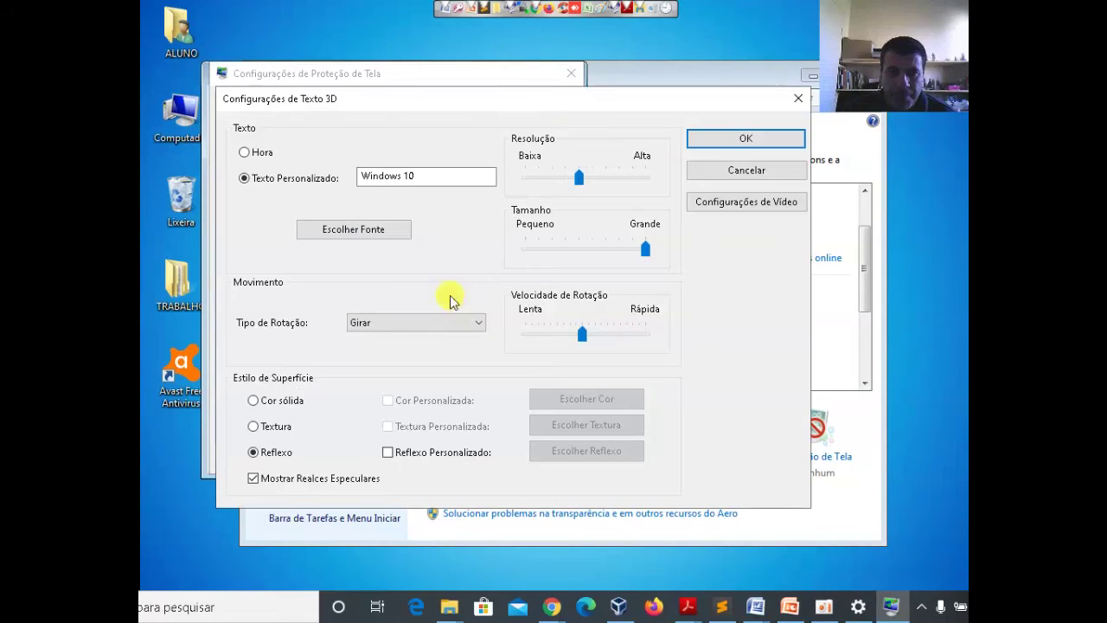
{"action": "left_click_drag", "start_coordinate": [433, 176], "coordinate": [354, 178]}
{"action": "type", "text": "mini"}
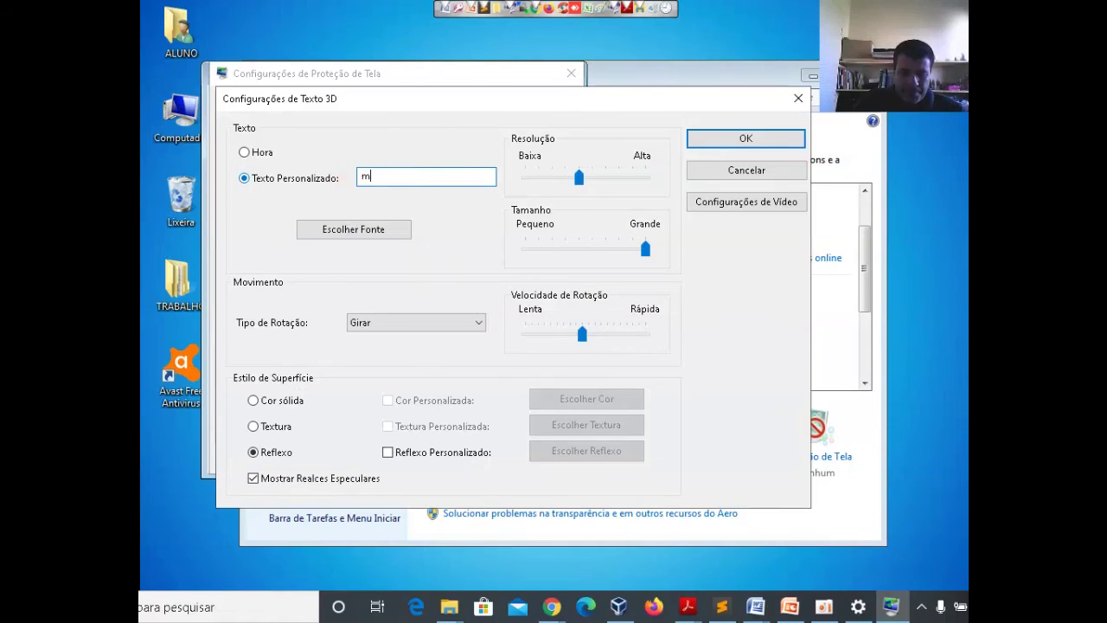
{"action": "type", "text": "m"}
{"action": "key", "text": "Return"}
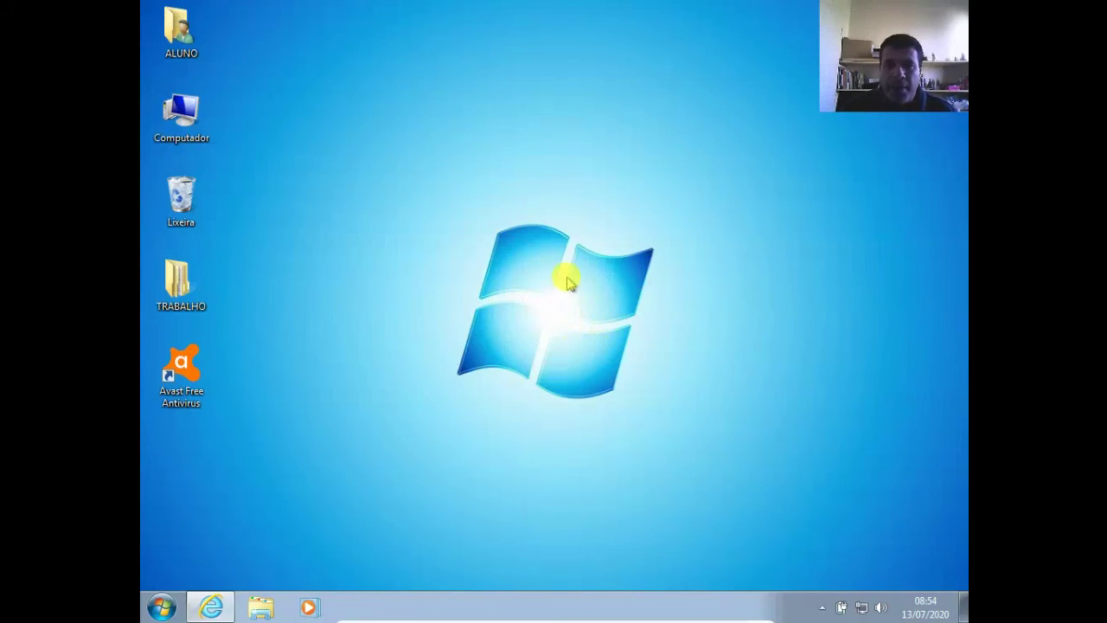
Add the Relógio gadget to the desktop and close the gadget gallery
{"action": "right_click", "coordinate": [714, 176]}
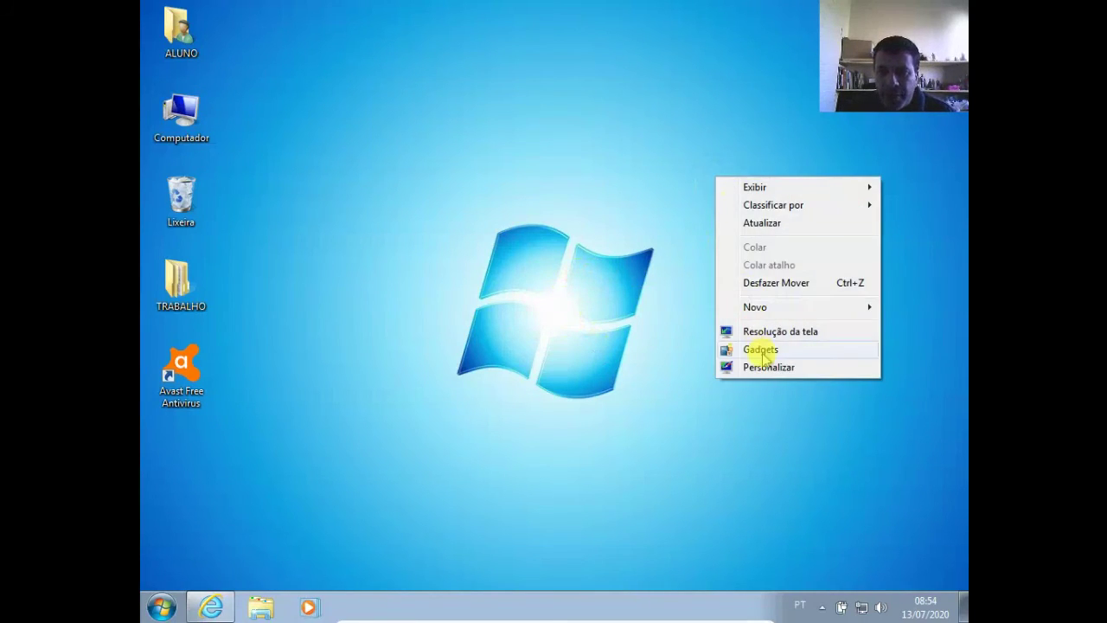
{"action": "left_click", "coordinate": [761, 351]}
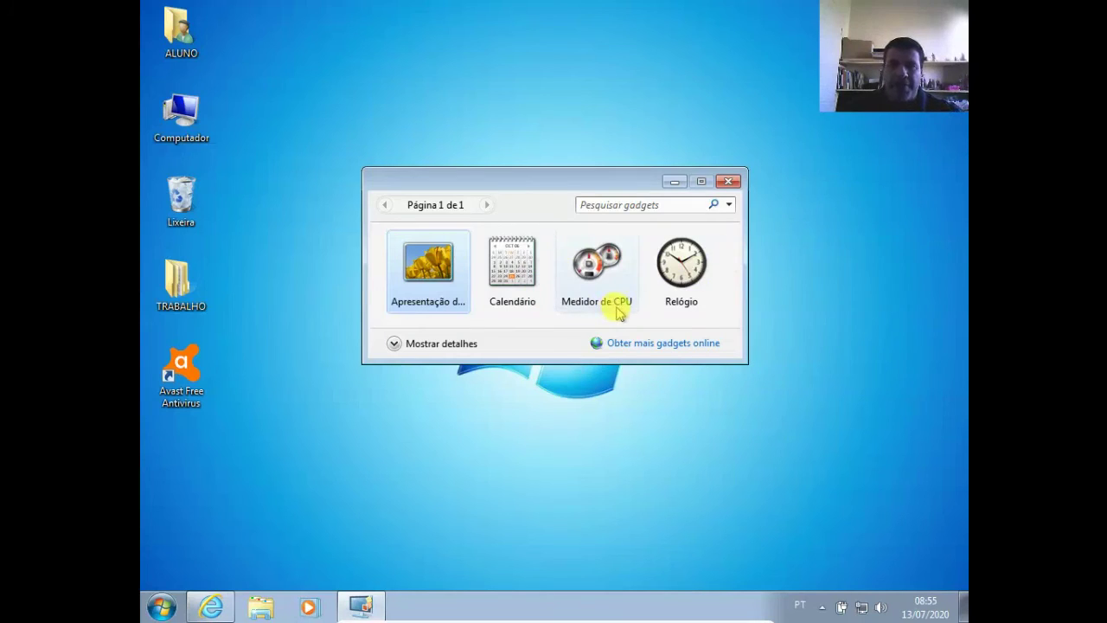
{"action": "left_click", "coordinate": [675, 276]}
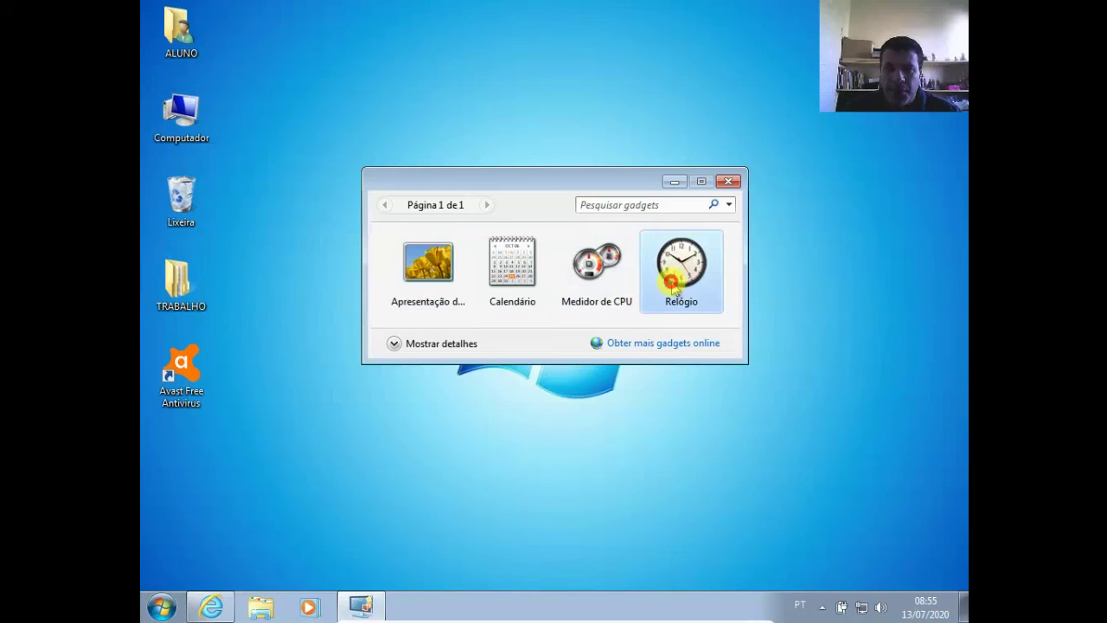
{"action": "double_click", "coordinate": [671, 281]}
{"action": "left_click", "coordinate": [726, 182]}
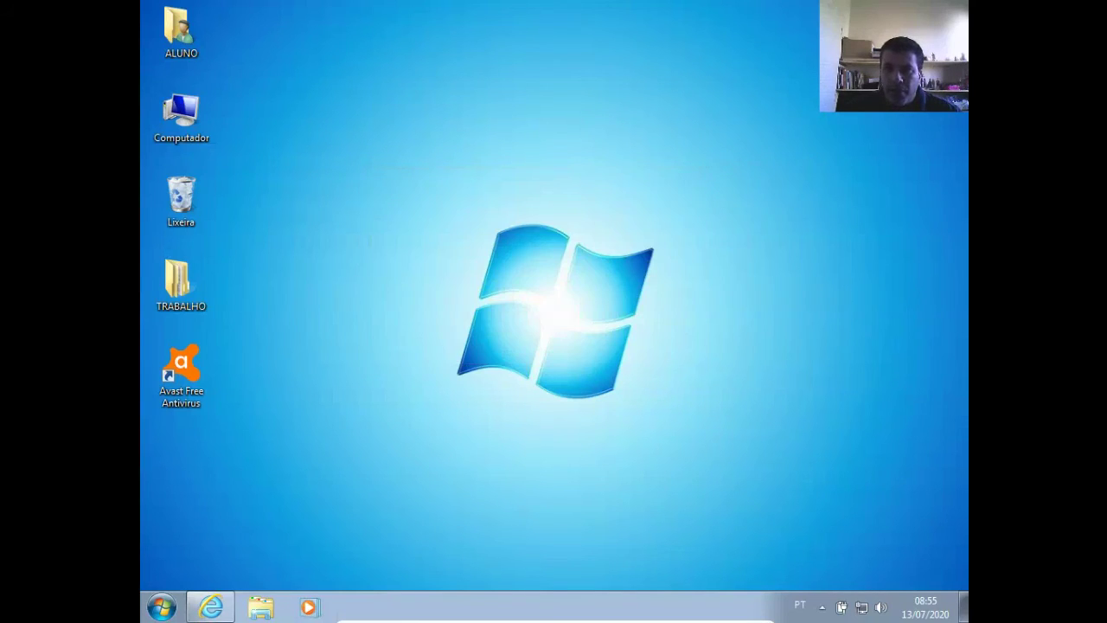
Add the Calendário gadget to the desktop from the gadget gallery and close the gallery
{"action": "right_click", "coordinate": [559, 168]}
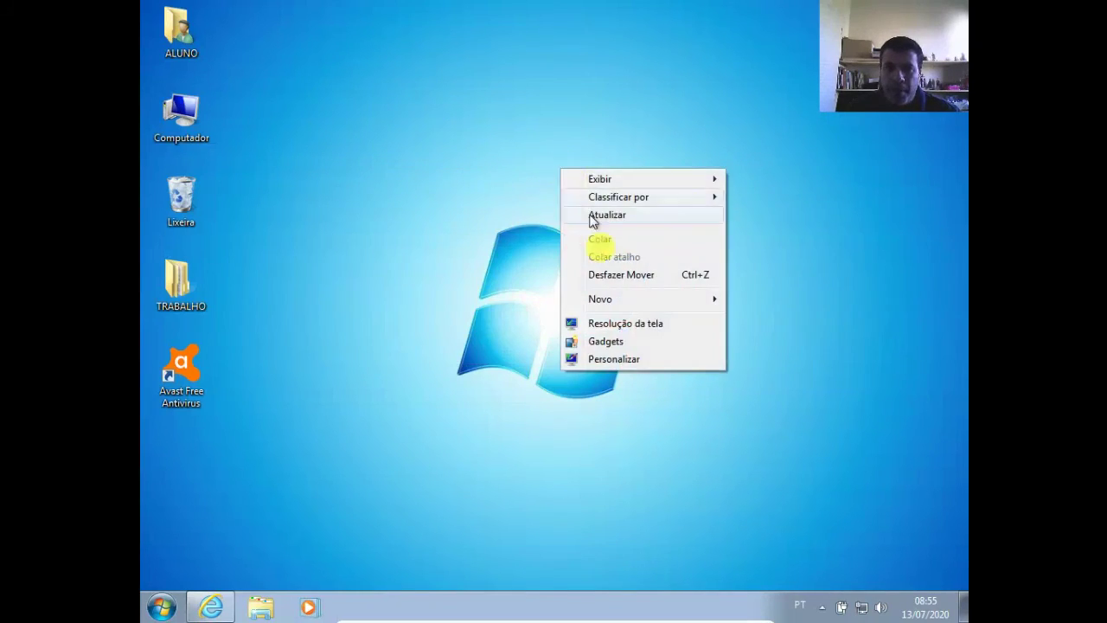
{"action": "left_click", "coordinate": [610, 338]}
{"action": "double_click", "coordinate": [519, 264]}
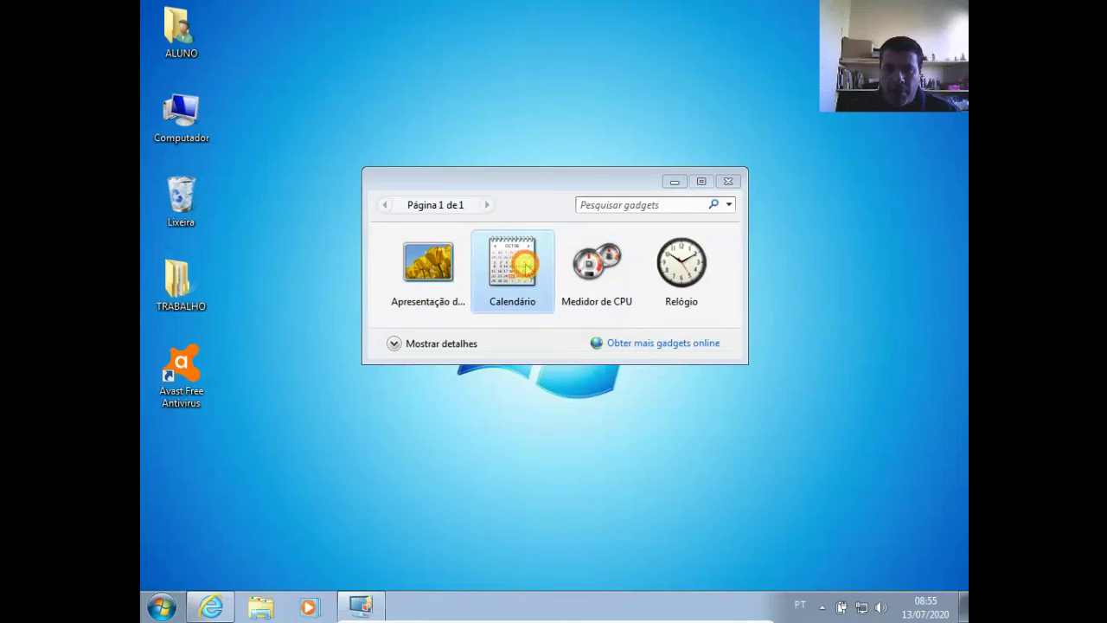
{"action": "left_click", "coordinate": [728, 183]}
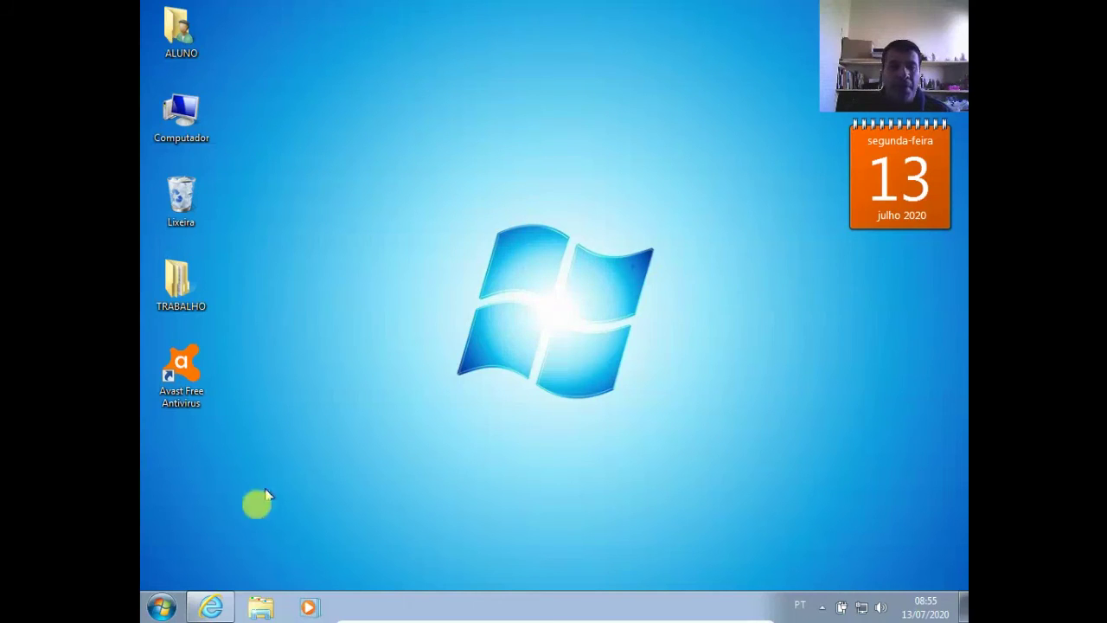
Search for and open Notas Autoadesivas, move the blank note clear of the calendar gadget, and enlarge it
{"action": "left_click", "coordinate": [164, 606]}
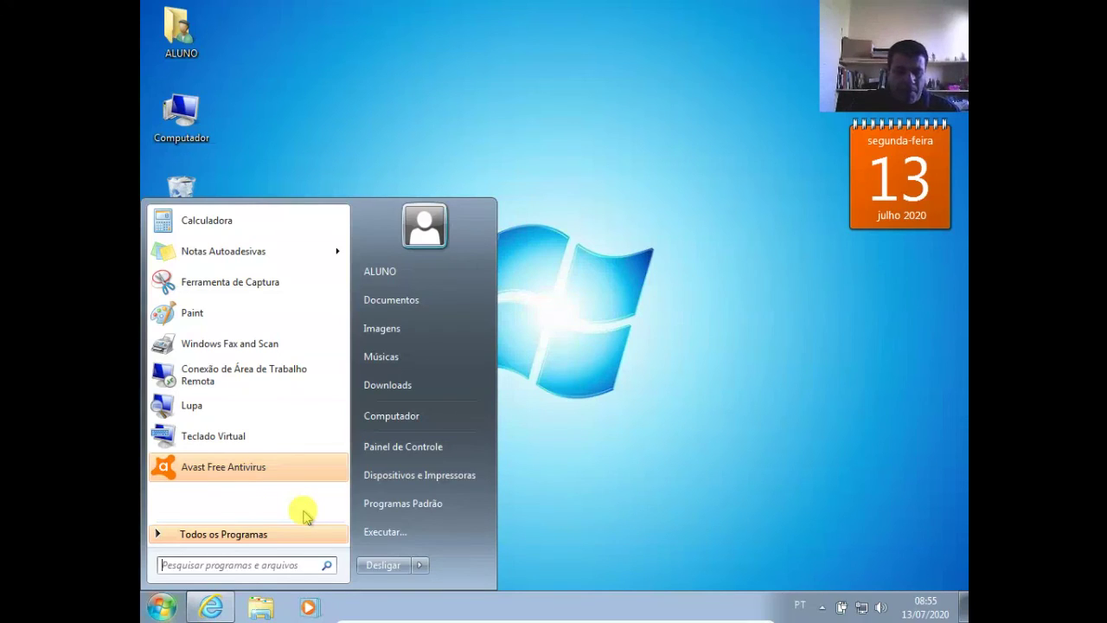
{"action": "type", "text": "no"}
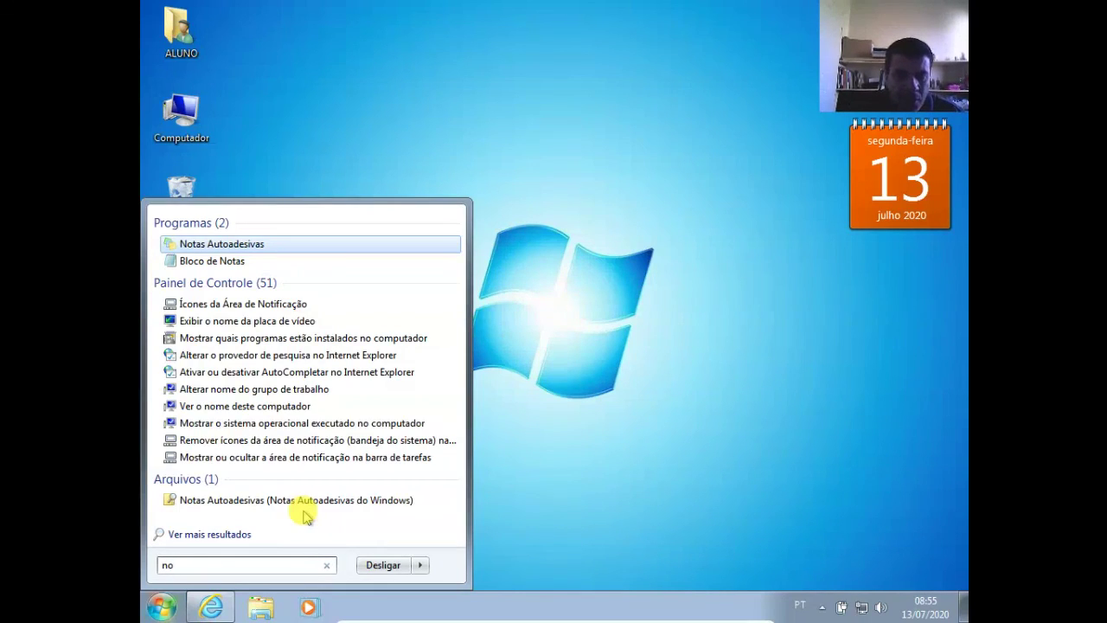
{"action": "key", "text": "Return"}
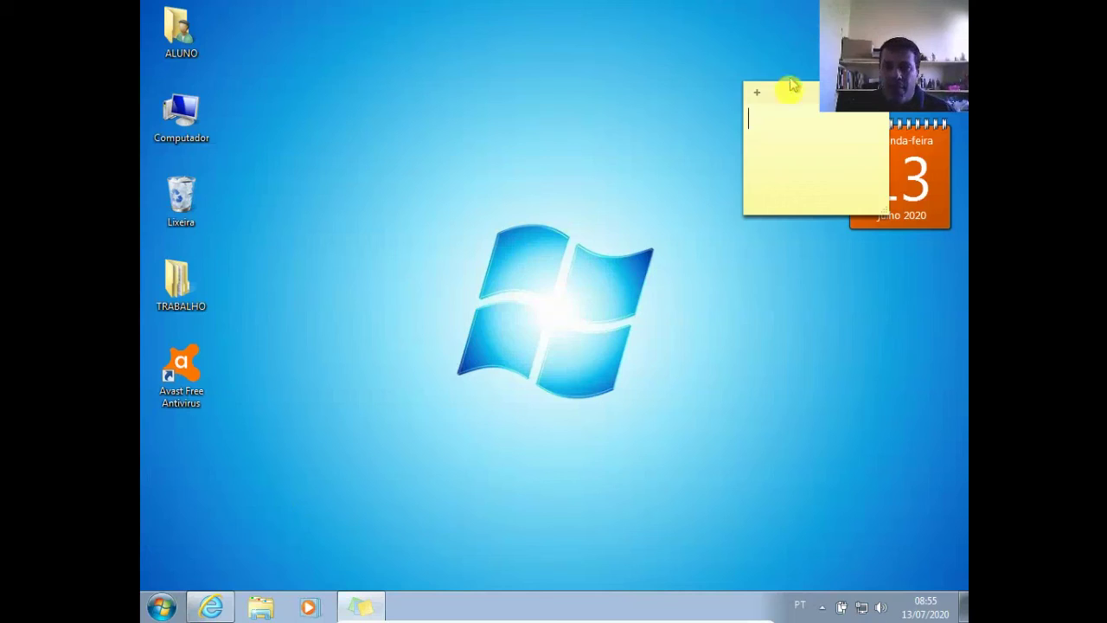
{"action": "left_click_drag", "start_coordinate": [786, 89], "coordinate": [628, 32]}
{"action": "left_click_drag", "start_coordinate": [728, 148], "coordinate": [814, 250]}
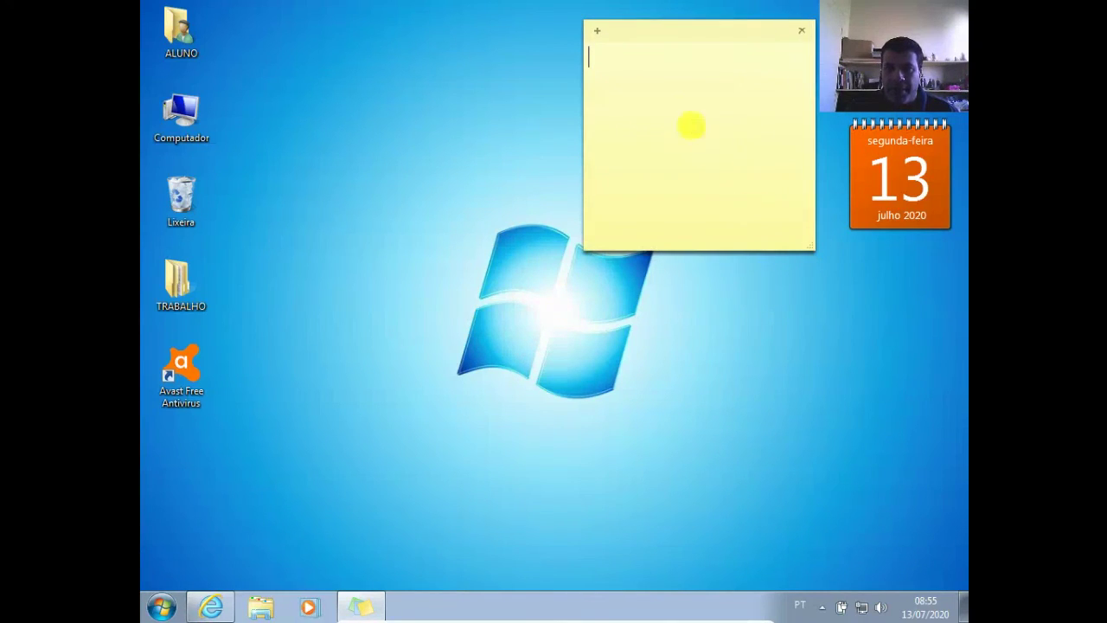
Write "atividade 1 - 13/07/2020" and "atividade 2 - 15/07/2020" on separate lines of the note, and place it below the calendar gadget
{"action": "type", "text": "atividade 1 "}
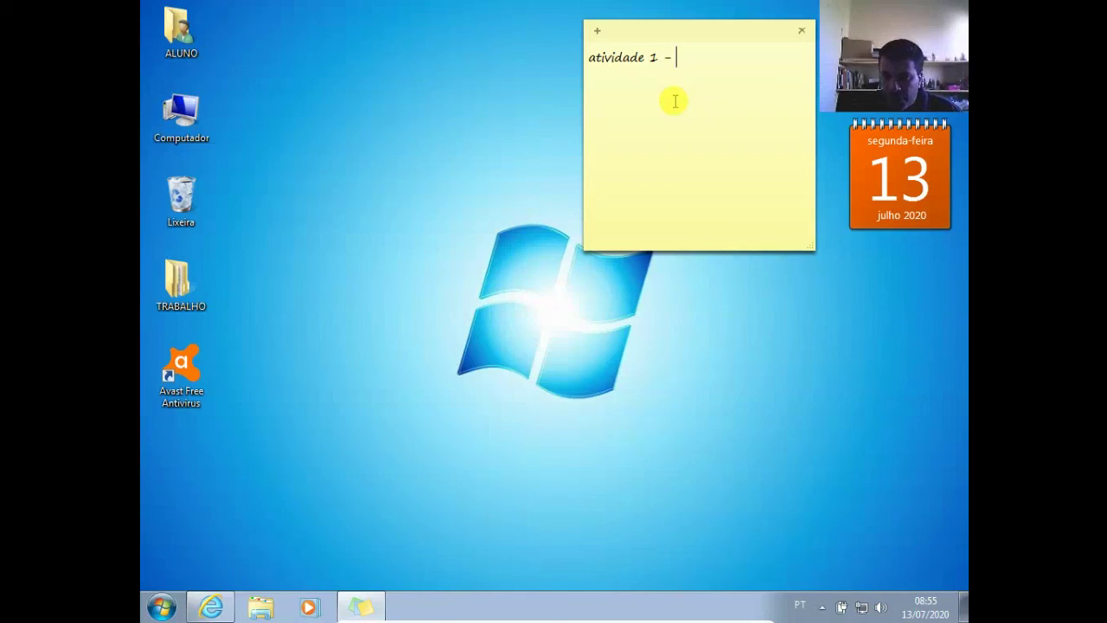
{"action": "type", "text": "- 12"}
{"action": "key", "text": "BackSpace"}
{"action": "type", "text": "3/07/2020"}
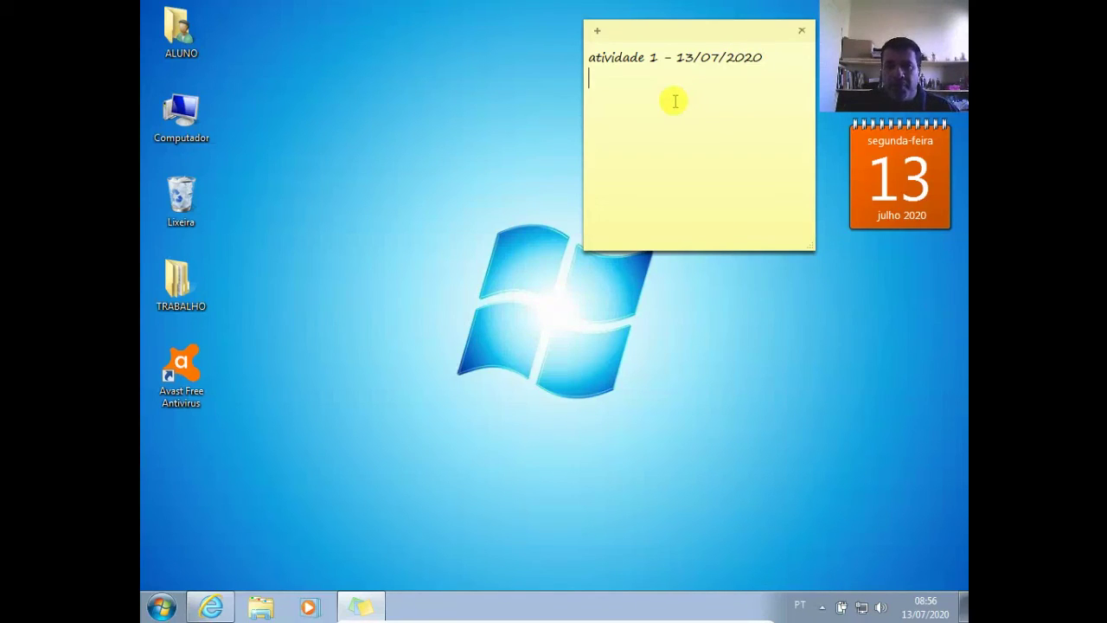
{"action": "key", "text": "Return"}
{"action": "type", "text": "ativida"}
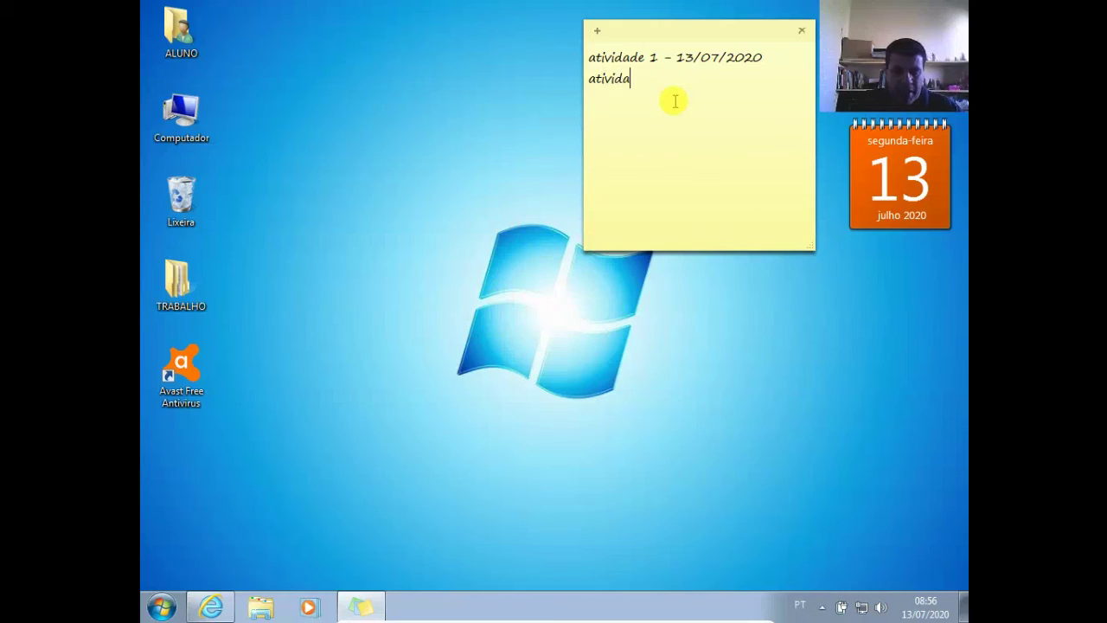
{"action": "type", "text": "de 2 - "}
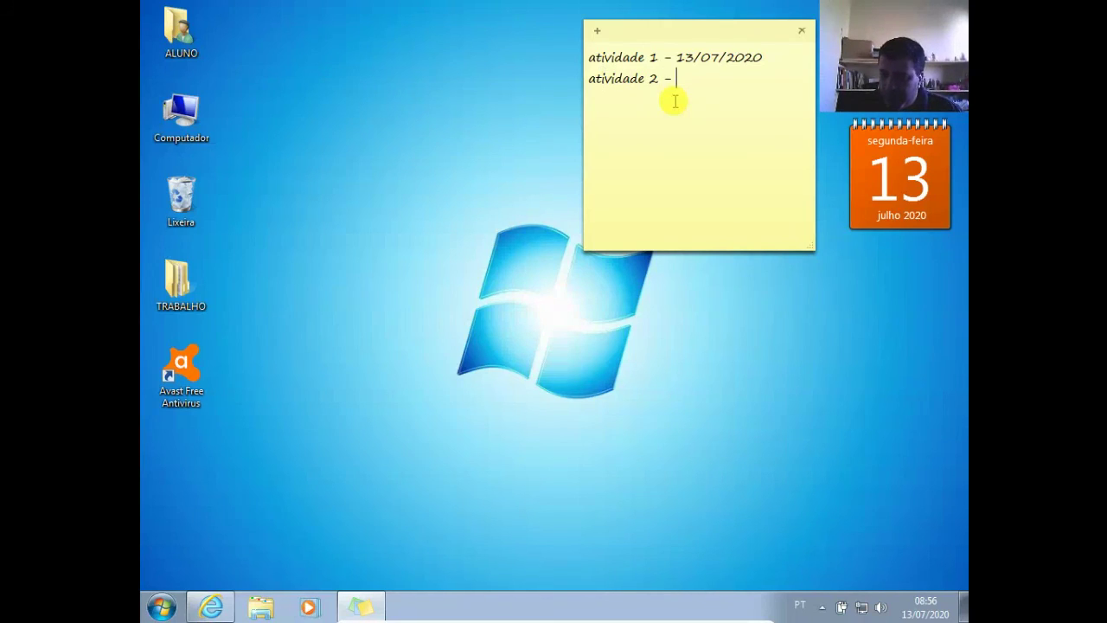
{"action": "type", "text": "15/07/2020"}
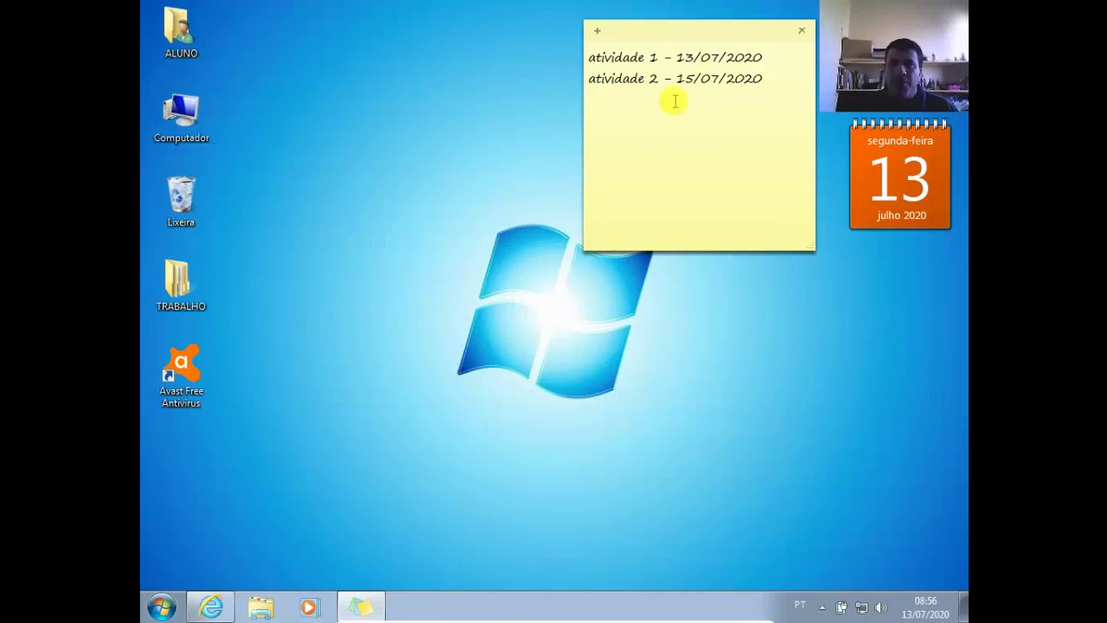
{"action": "left_click_drag", "start_coordinate": [659, 37], "coordinate": [791, 271]}
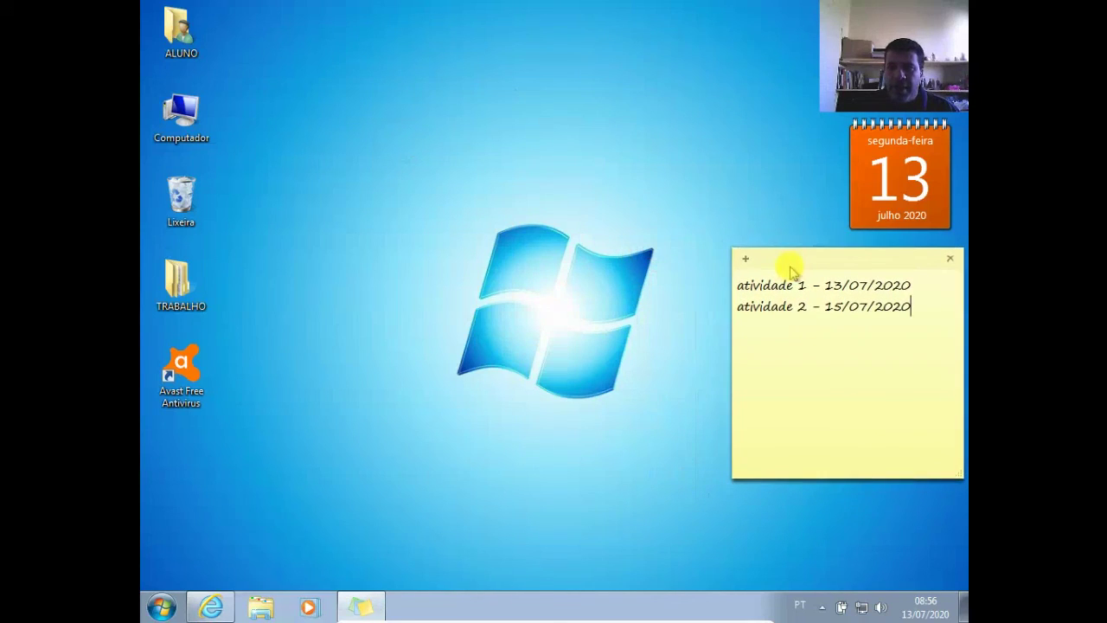
Open Bloco de notas by searching for "notepad" among the programs
{"action": "left_click", "coordinate": [145, 608]}
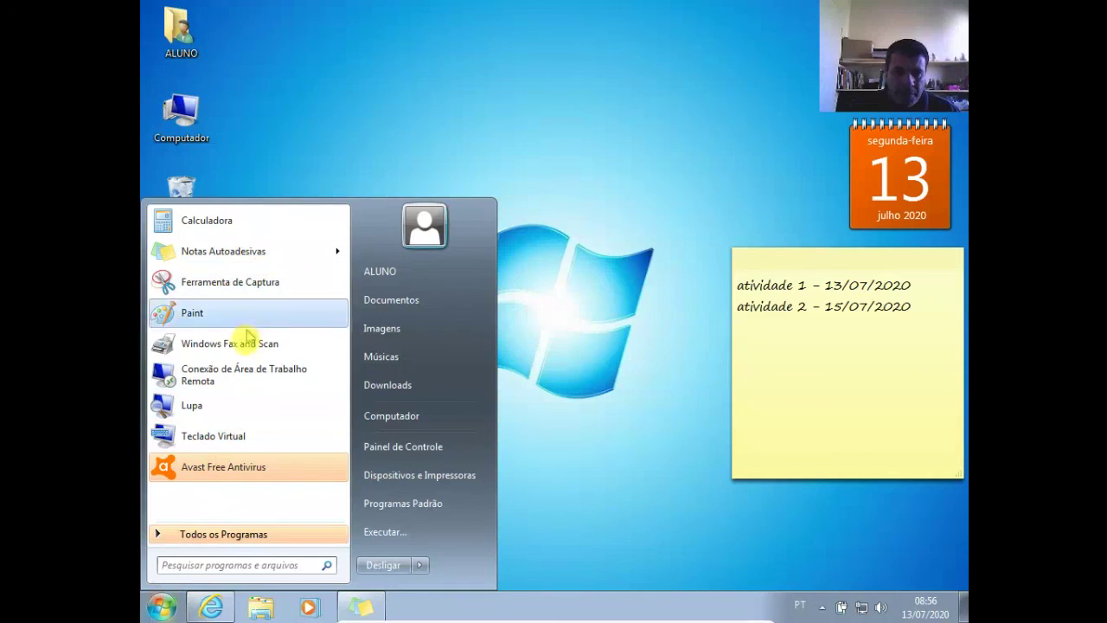
{"action": "left_click", "coordinate": [236, 565]}
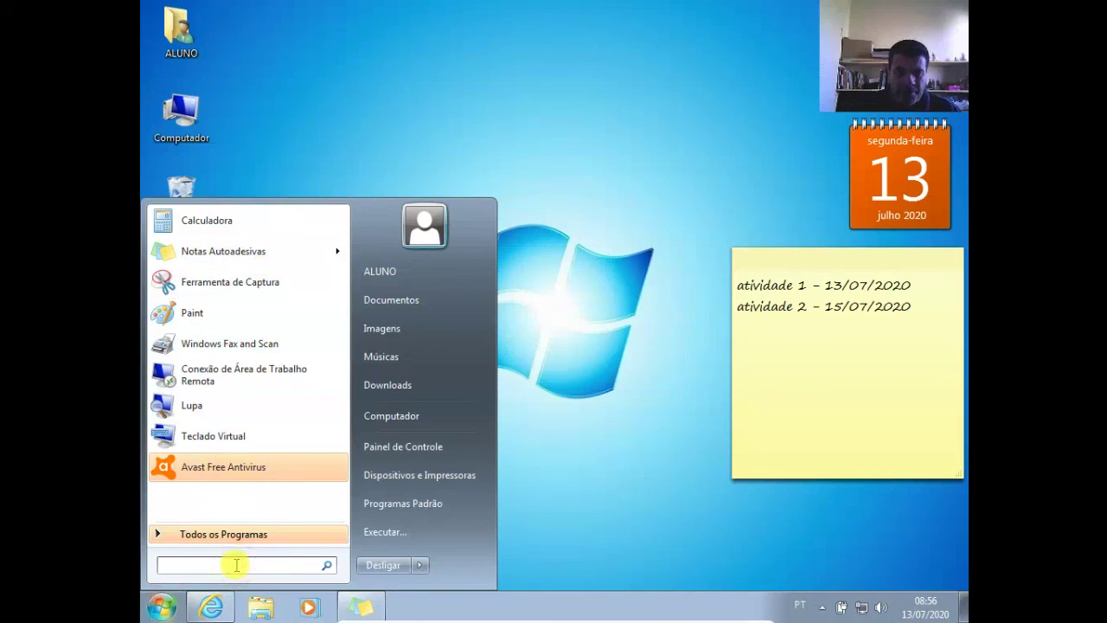
{"action": "type", "text": "note"}
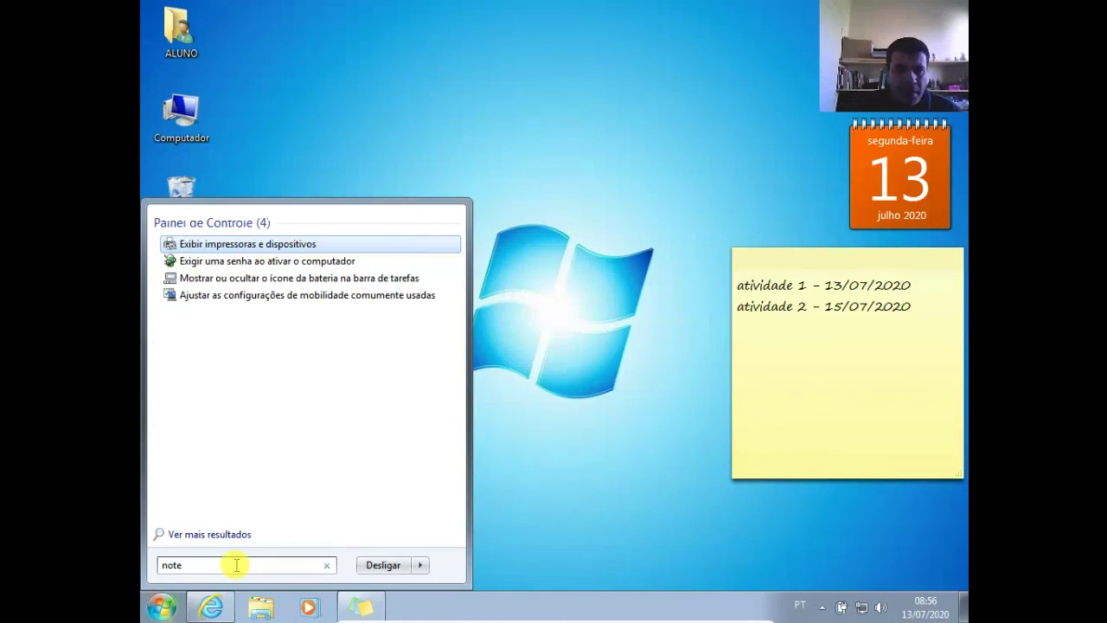
{"action": "type", "text": "pa"}
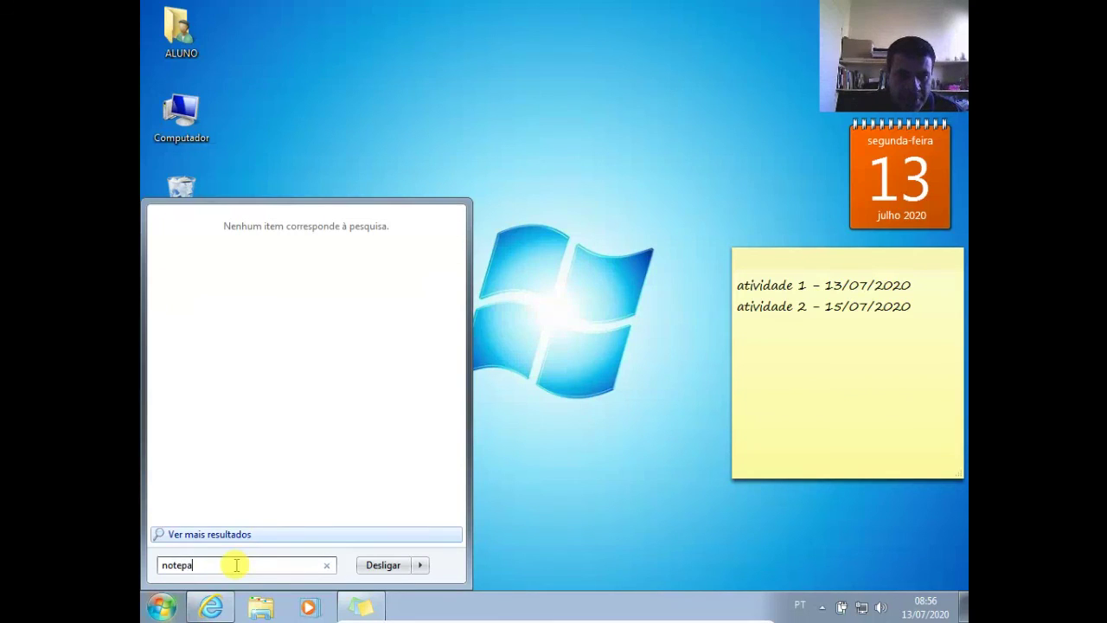
{"action": "type", "text": "d"}
{"action": "key", "text": "Return"}
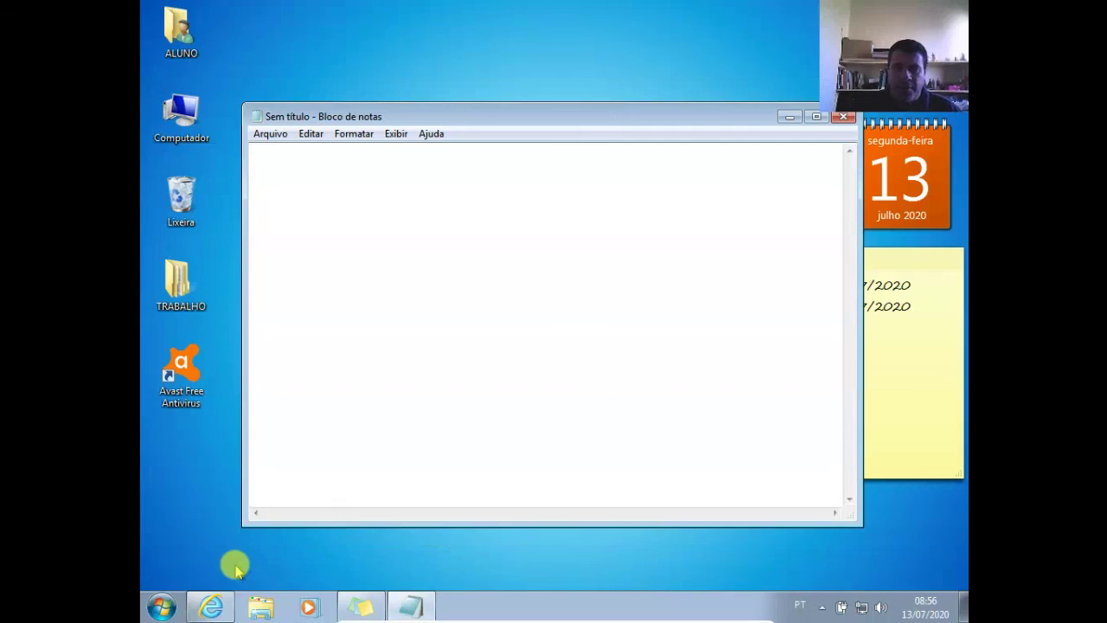
Enter the sample text "sdasdasdasdad" in the blank document and close Bloco de notas without saving
{"action": "left_click", "coordinate": [371, 259]}
{"action": "type", "text": "sdasdasdasdad"}
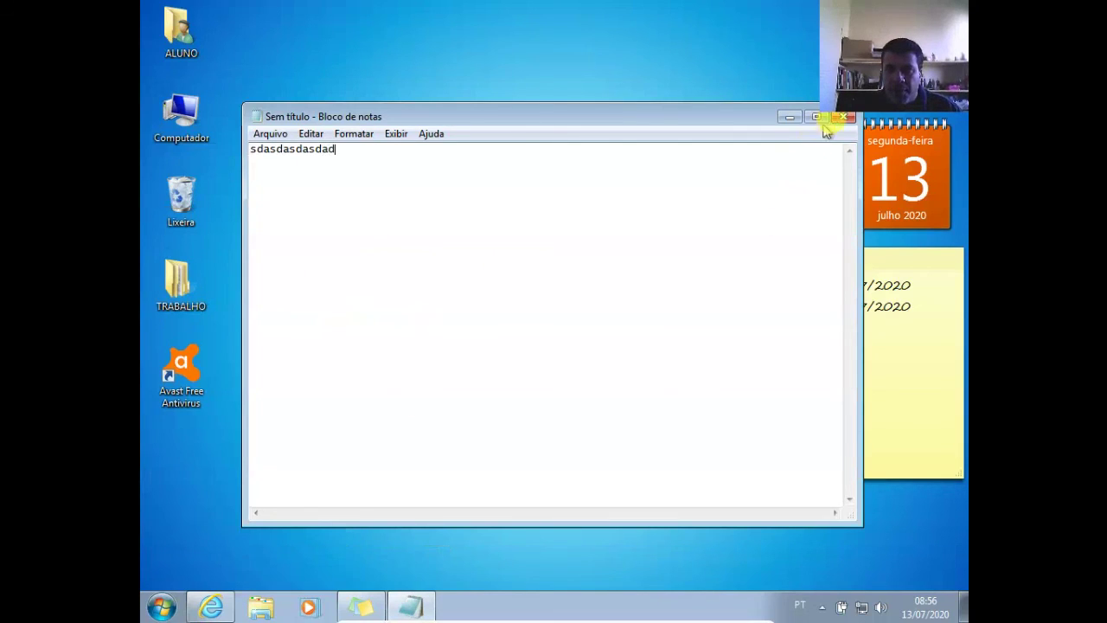
{"action": "left_click", "coordinate": [843, 116]}
{"action": "left_click", "coordinate": [563, 305]}
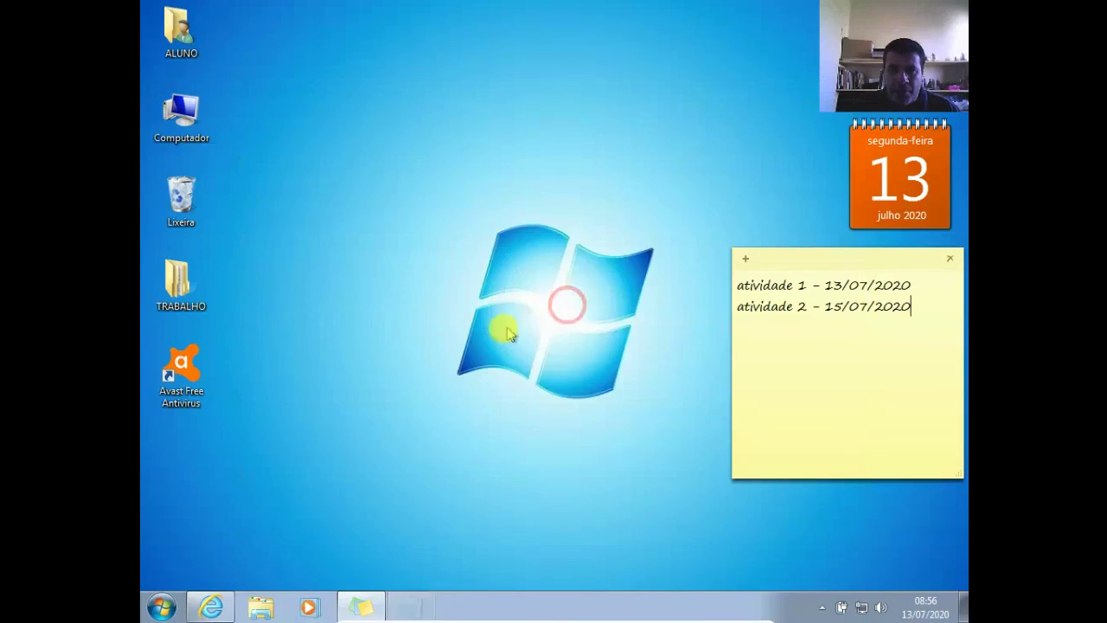